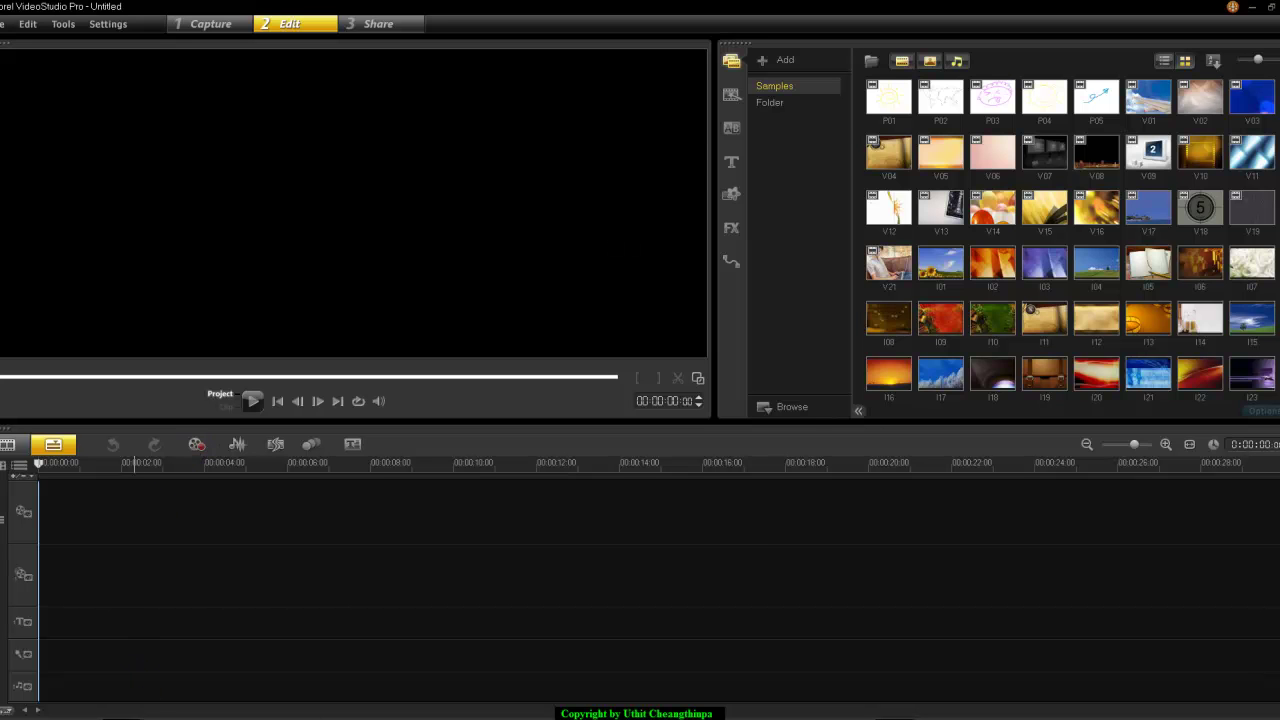
Step: Switch to the web browser and examine the Corel VideoStudio category page of the blog, including its Pro X5 introduction post
{"action": "left_click", "coordinate": [42, 682]}
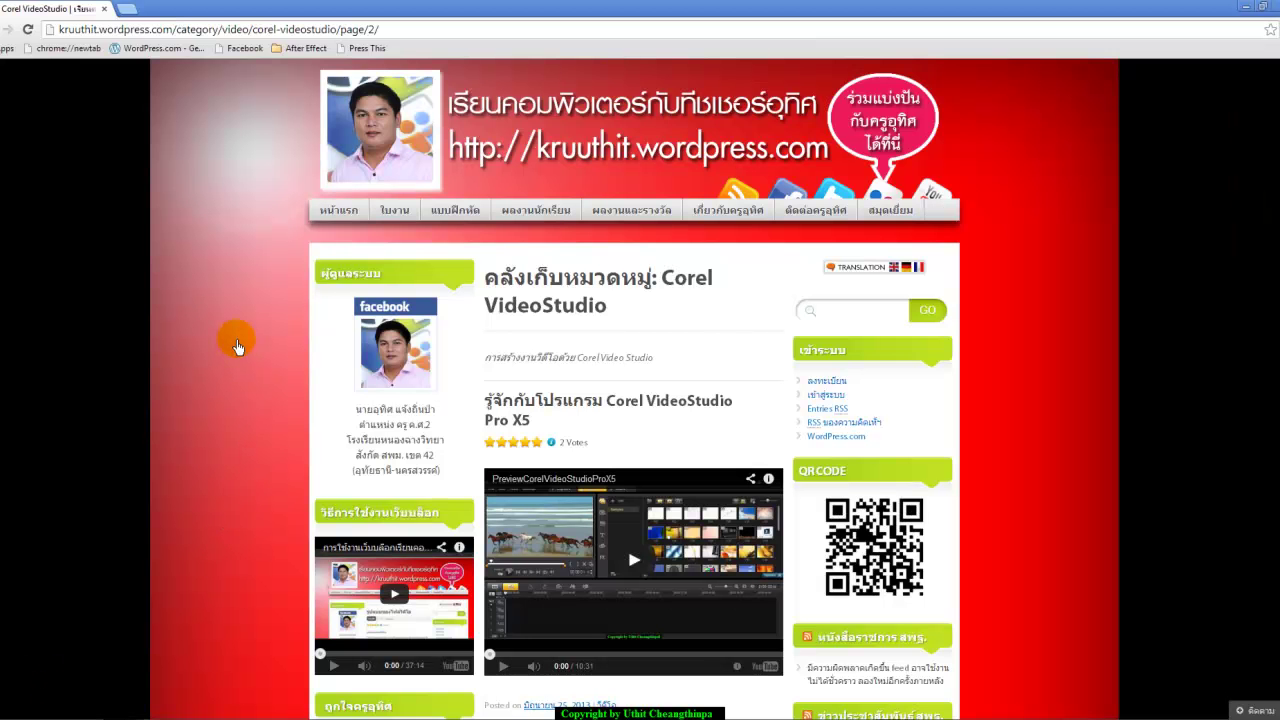
{"action": "scroll", "coordinate": [755, 300], "scroll_direction": "down", "scroll_amount": 1}
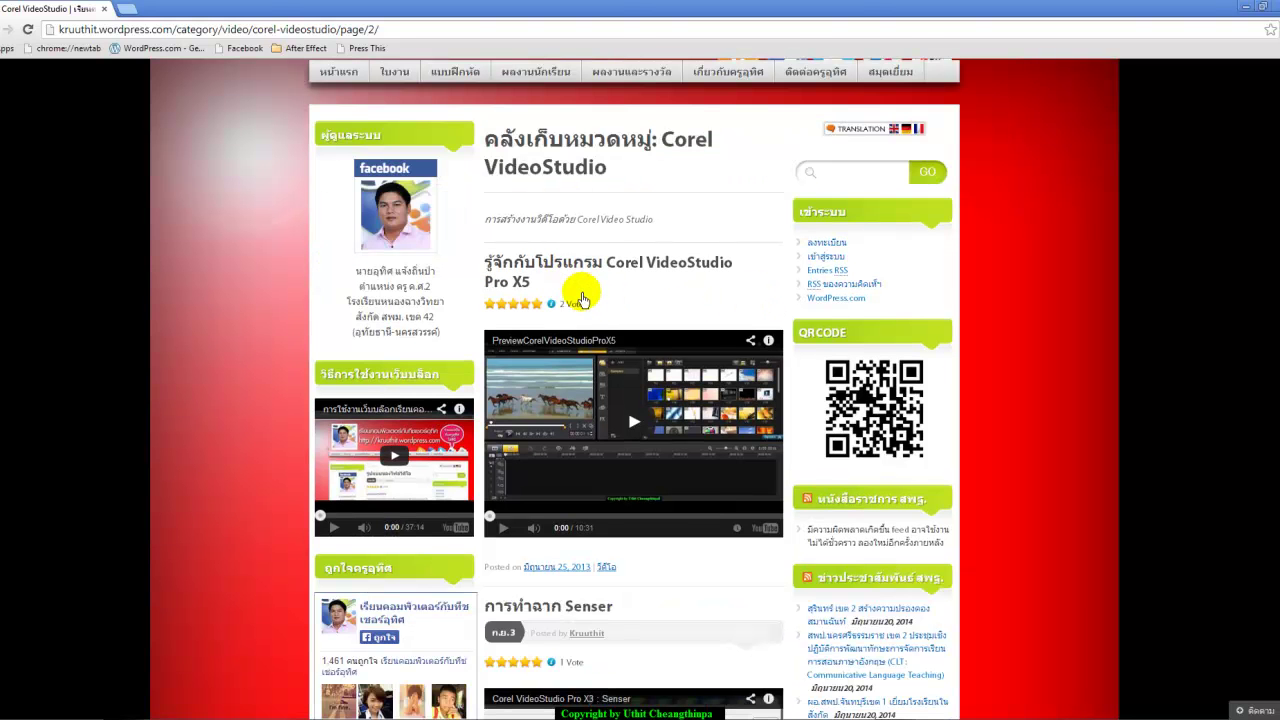
{"action": "scroll", "coordinate": [583, 299], "scroll_direction": "up", "scroll_amount": 1}
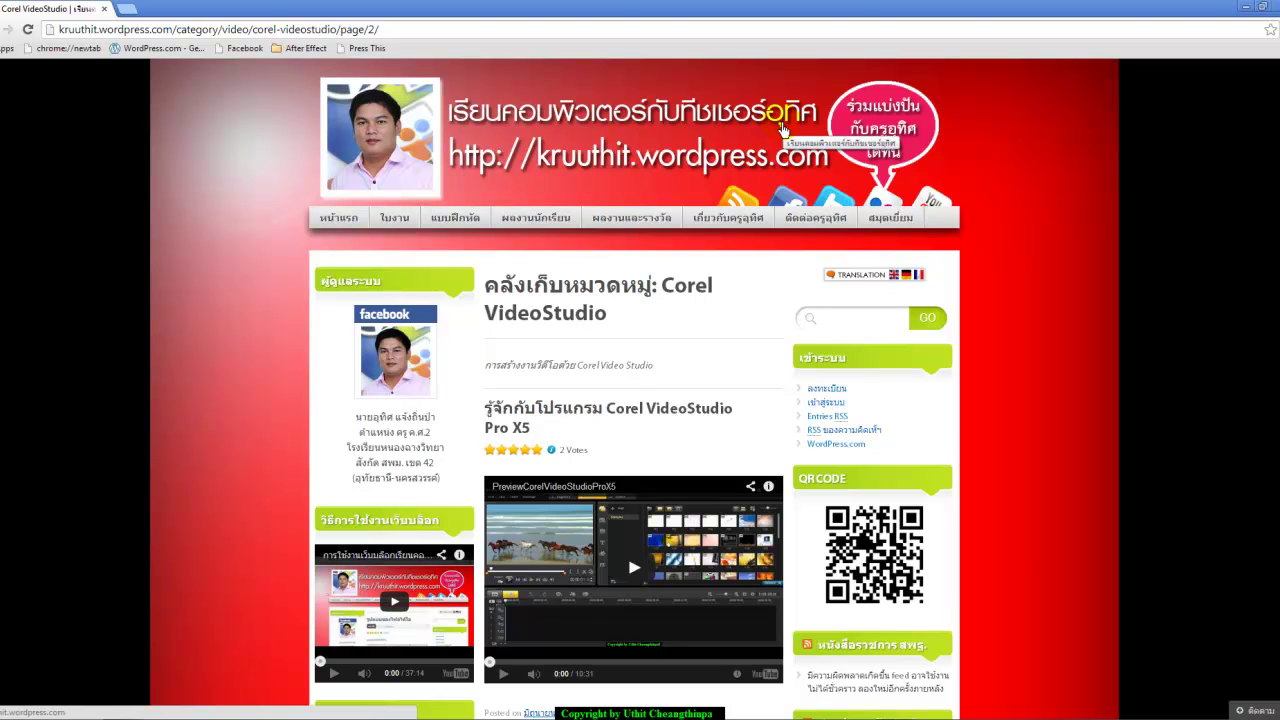
{"action": "scroll", "coordinate": [672, 300], "scroll_direction": "down", "scroll_amount": 1}
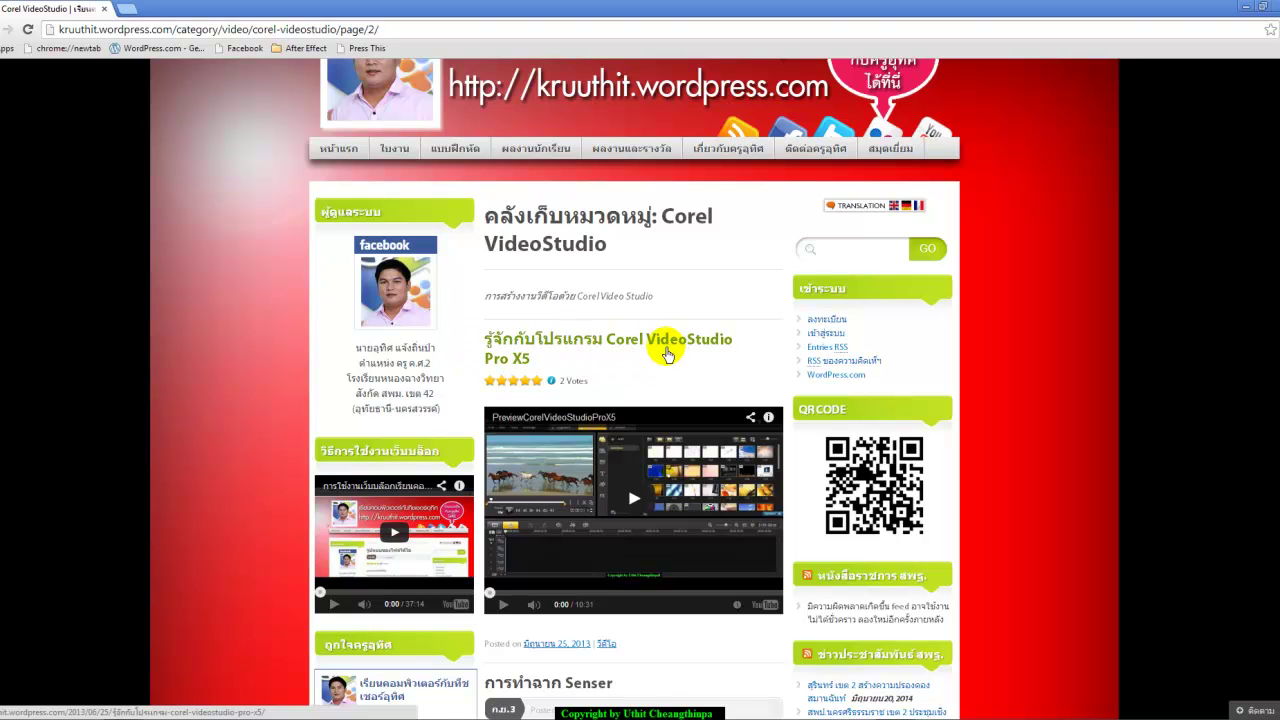
{"action": "scroll", "coordinate": [667, 352], "scroll_direction": "up", "scroll_amount": 1}
{"action": "scroll", "coordinate": [674, 357], "scroll_direction": "down", "scroll_amount": 1}
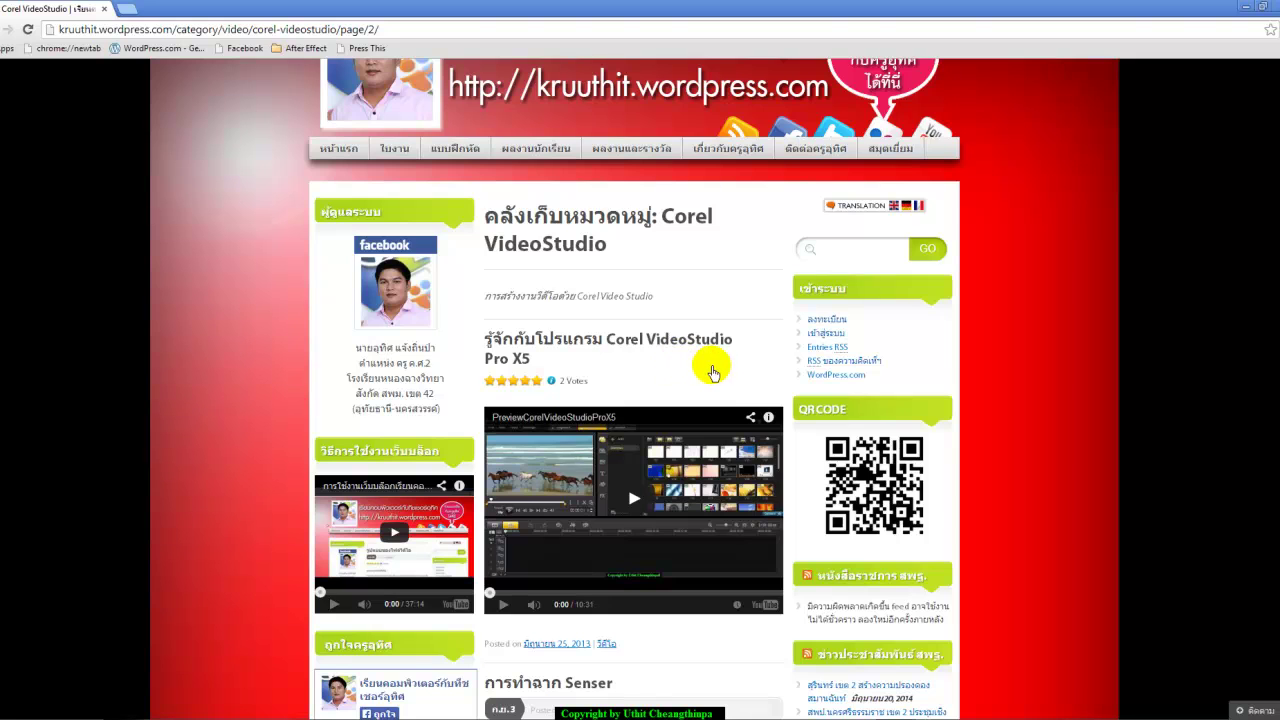
{"action": "scroll", "coordinate": [705, 370], "scroll_direction": "up", "scroll_amount": 1}
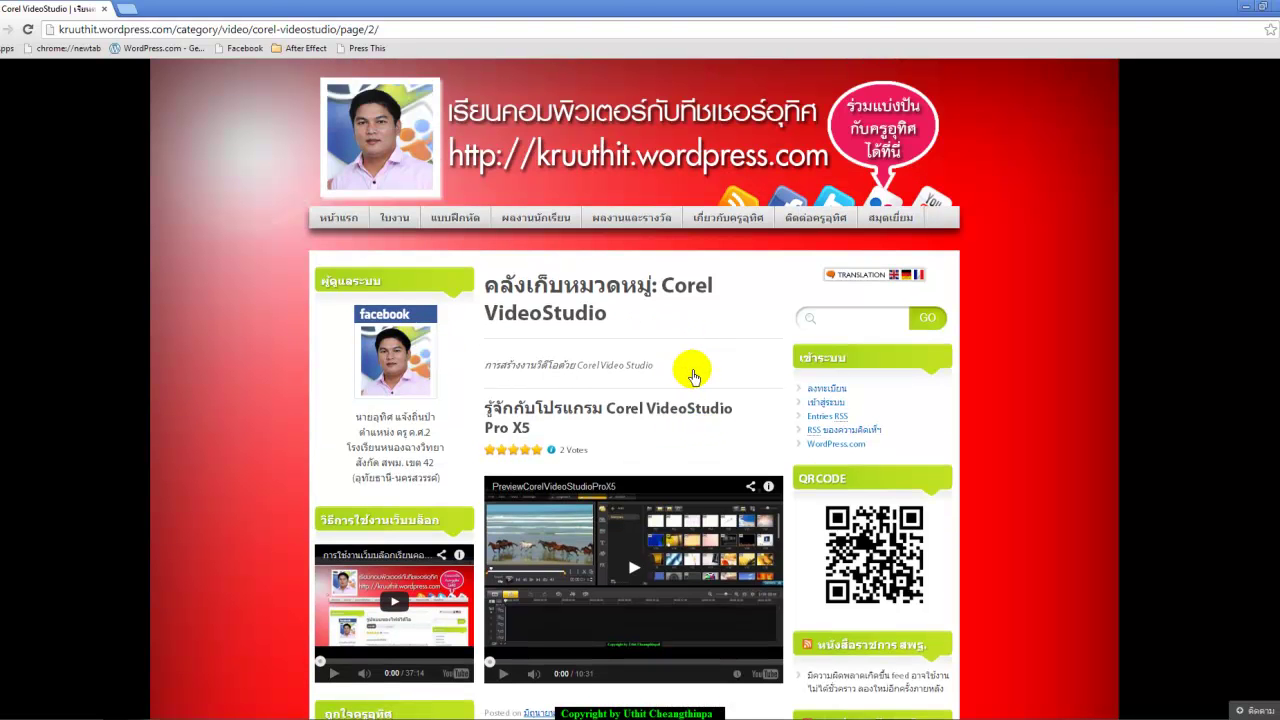
{"action": "scroll", "coordinate": [692, 373], "scroll_direction": "down", "scroll_amount": 2}
{"action": "scroll", "coordinate": [716, 465], "scroll_direction": "down", "scroll_amount": 2}
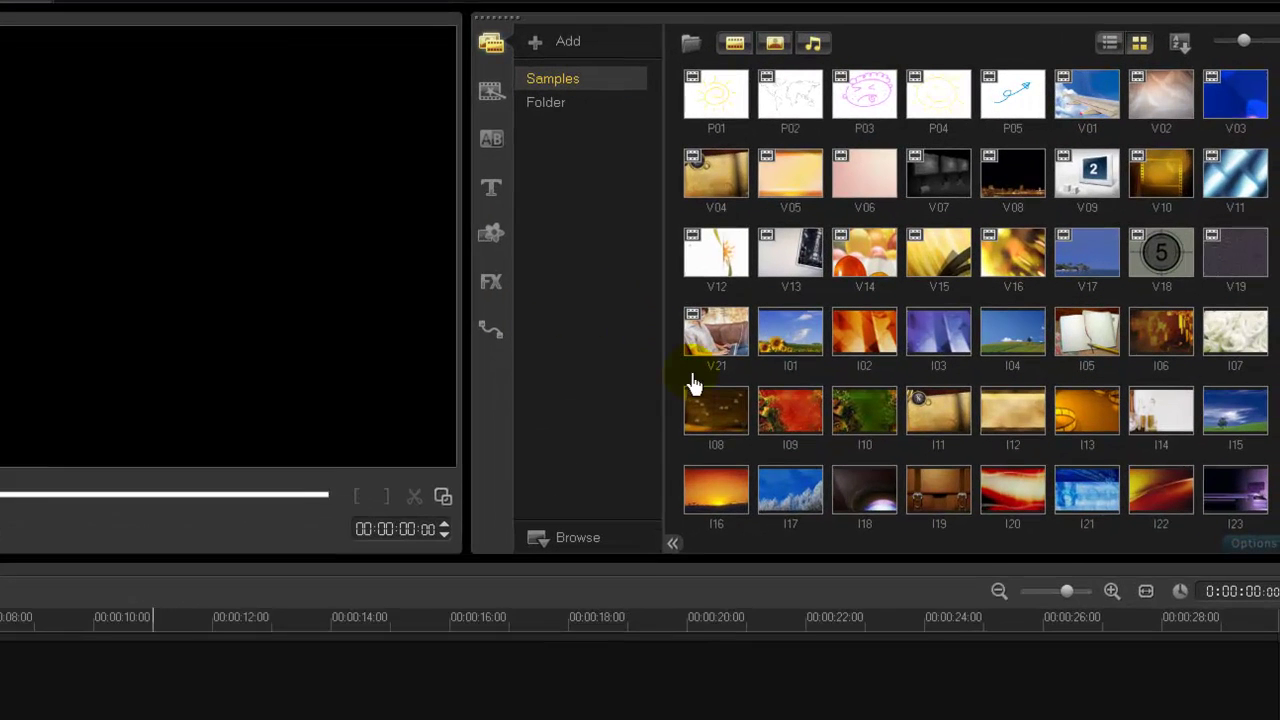
Step: In Corel VideoStudio Pro, place the sample photos I01, I07 and I09 one after another on the video track
{"action": "left_click", "coordinate": [782, 345]}
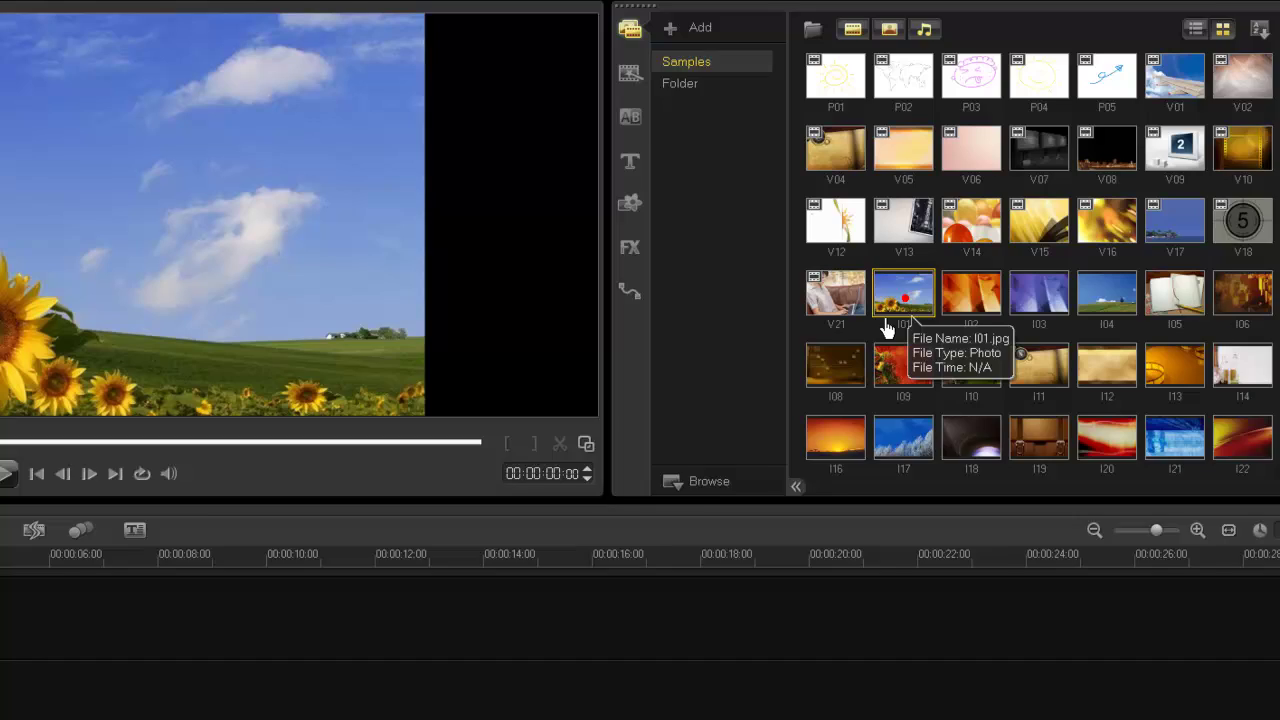
{"action": "left_click_drag", "start_coordinate": [886, 328], "coordinate": [381, 600]}
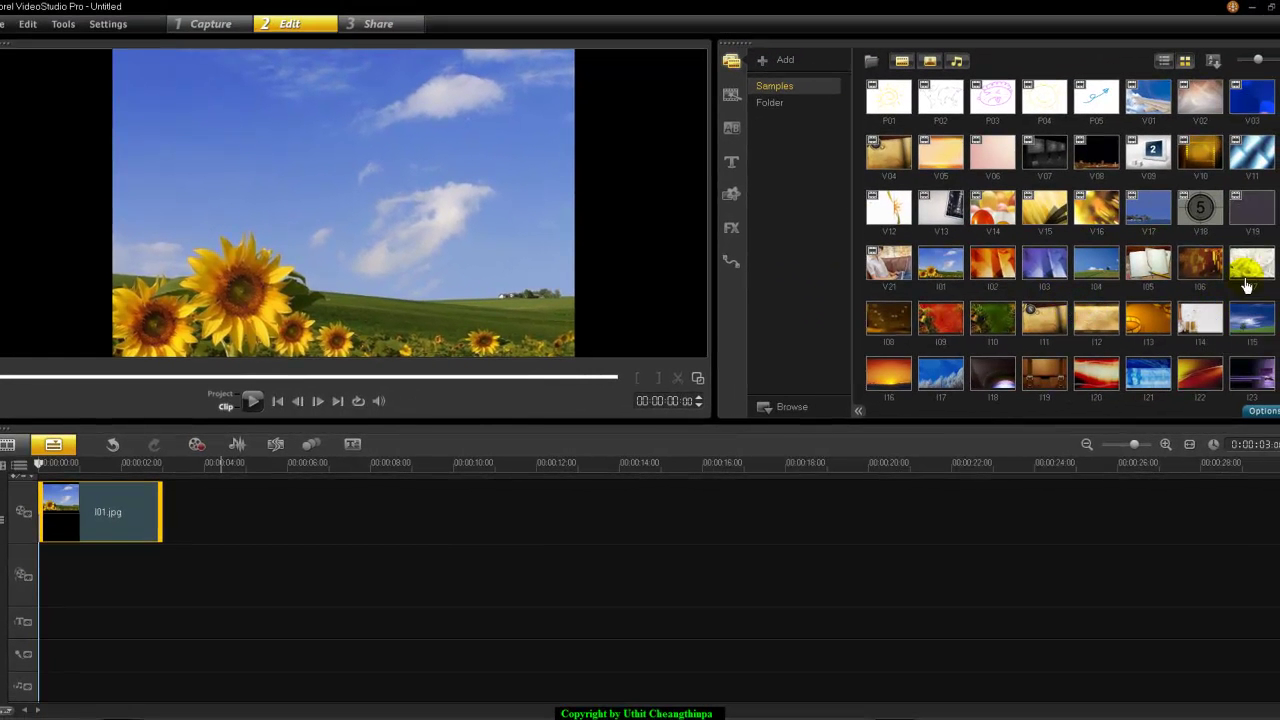
{"action": "left_click_drag", "start_coordinate": [1248, 280], "coordinate": [274, 508]}
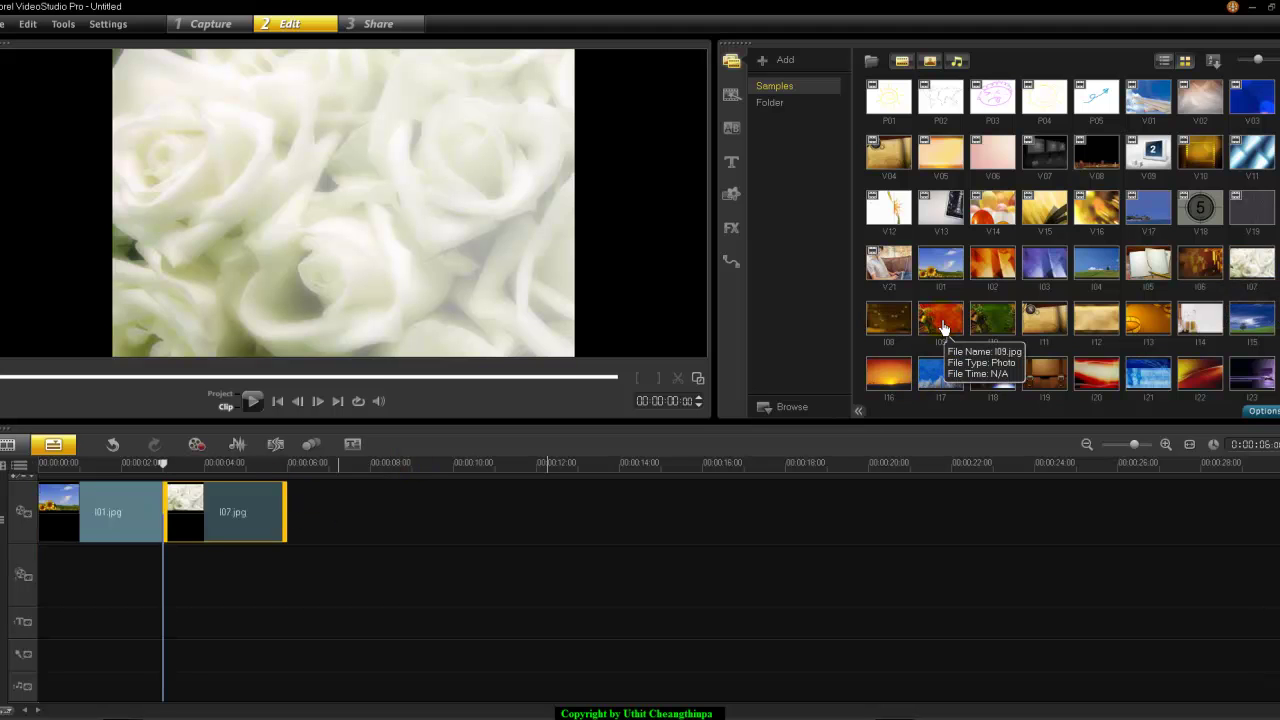
{"action": "left_click_drag", "start_coordinate": [942, 328], "coordinate": [430, 468]}
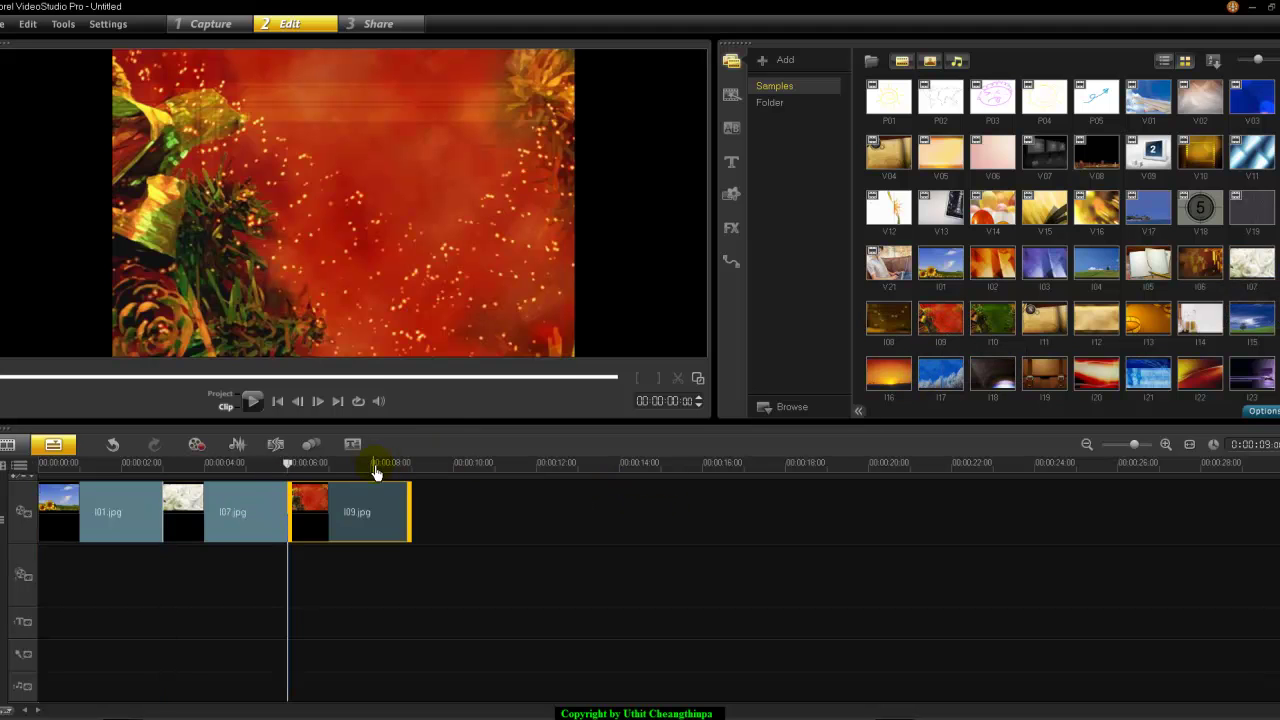
Step: Play the whole project from the beginning to preview the three photos, and return the playhead to the timeline's start
{"action": "left_click", "coordinate": [228, 463]}
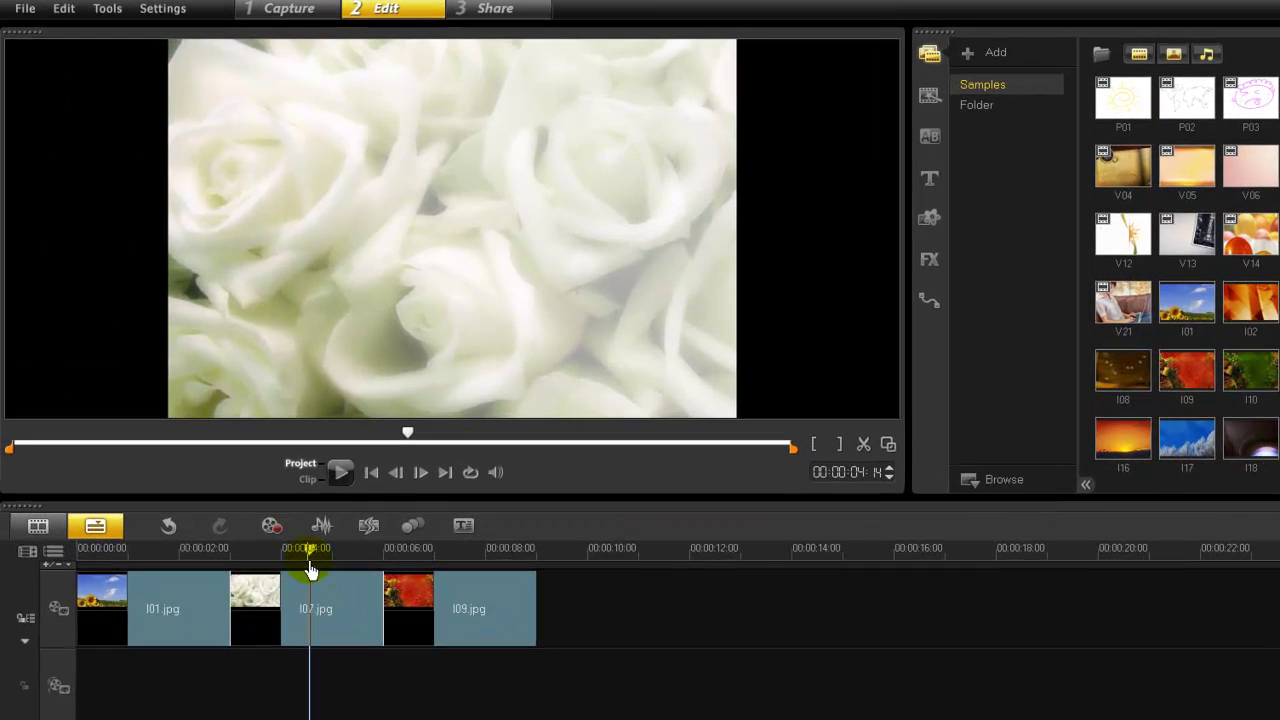
{"action": "left_click_drag", "start_coordinate": [310, 552], "coordinate": [78, 558]}
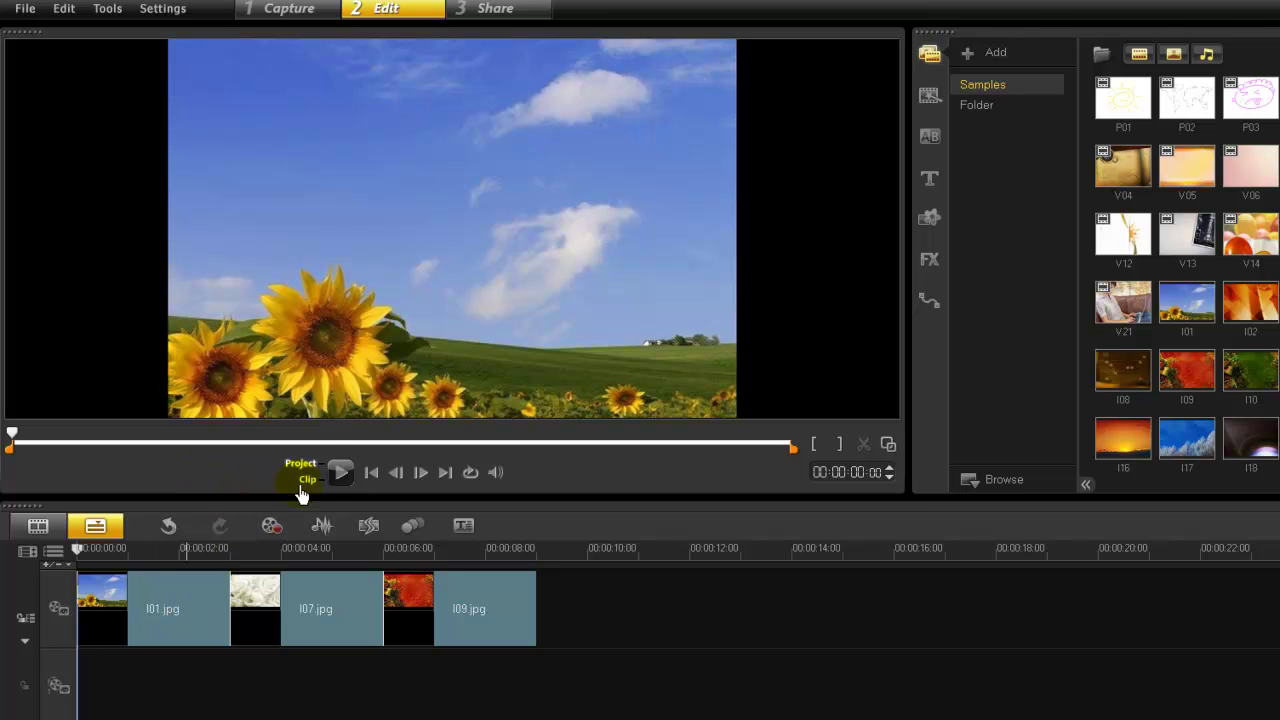
{"action": "left_click", "coordinate": [340, 476]}
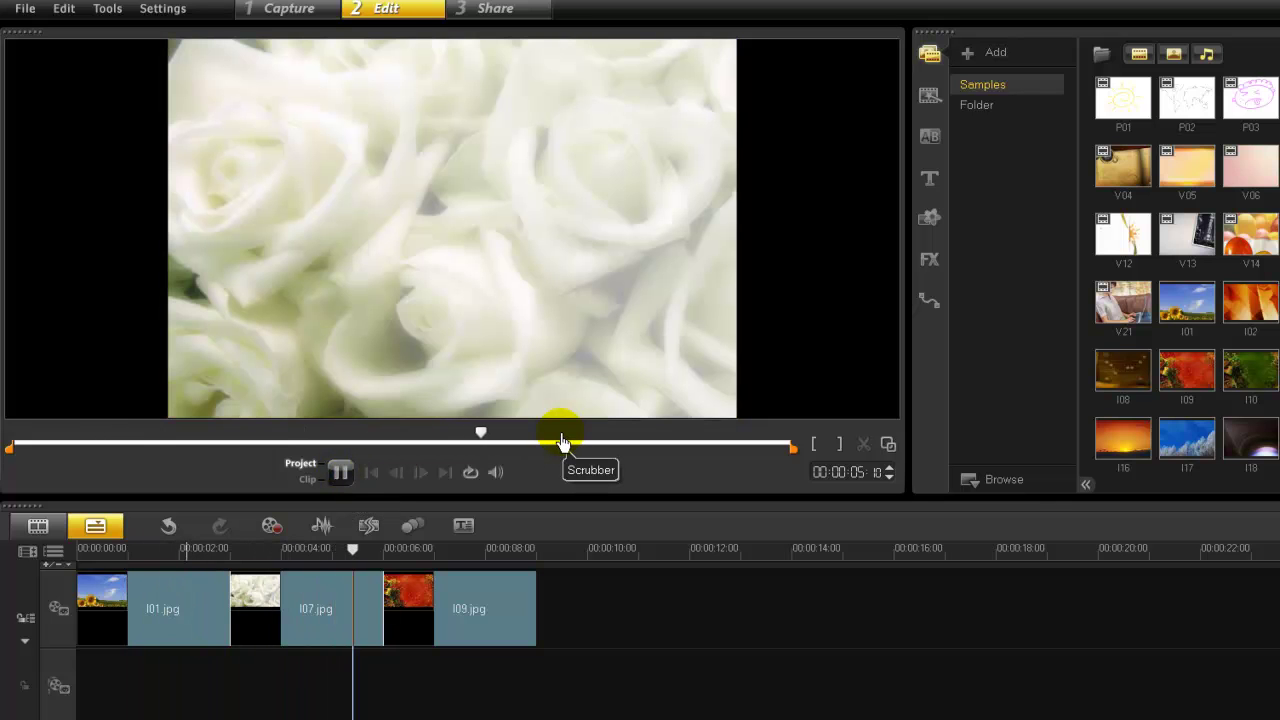
{"action": "left_click", "coordinate": [340, 472]}
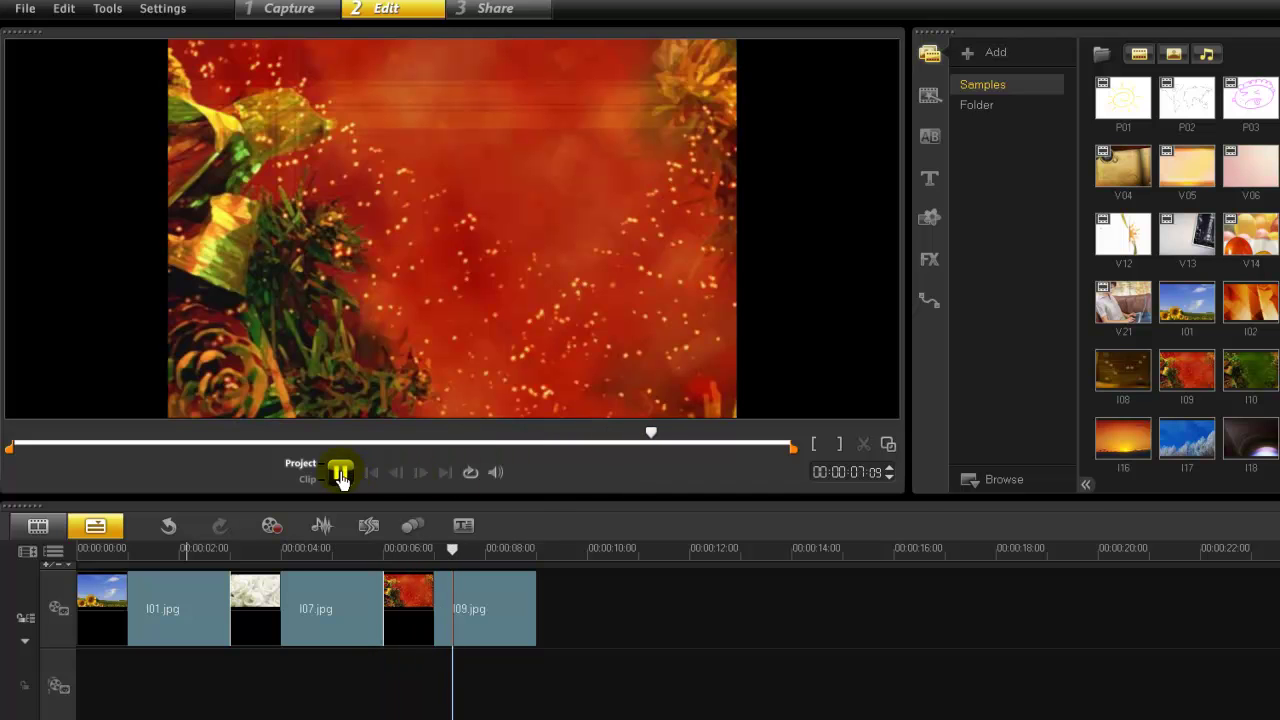
{"action": "left_click_drag", "start_coordinate": [189, 551], "coordinate": [77, 553]}
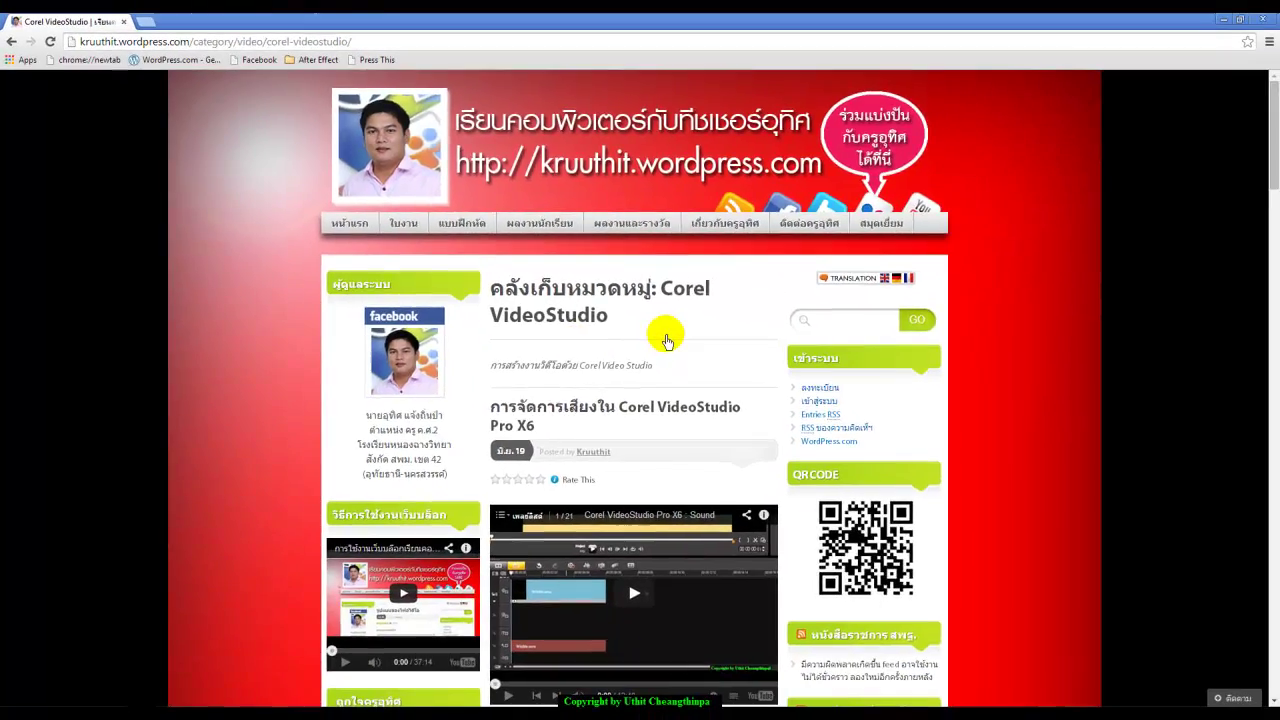
Step: Switch to the web browser and look through the blog's Corel VideoStudio posts down to the color correction tutorial
{"action": "scroll", "coordinate": [668, 342], "scroll_direction": "down", "scroll_amount": 2}
{"action": "scroll", "coordinate": [668, 342], "scroll_direction": "down", "scroll_amount": 10}
{"action": "scroll", "coordinate": [702, 403], "scroll_direction": "down", "scroll_amount": 12}
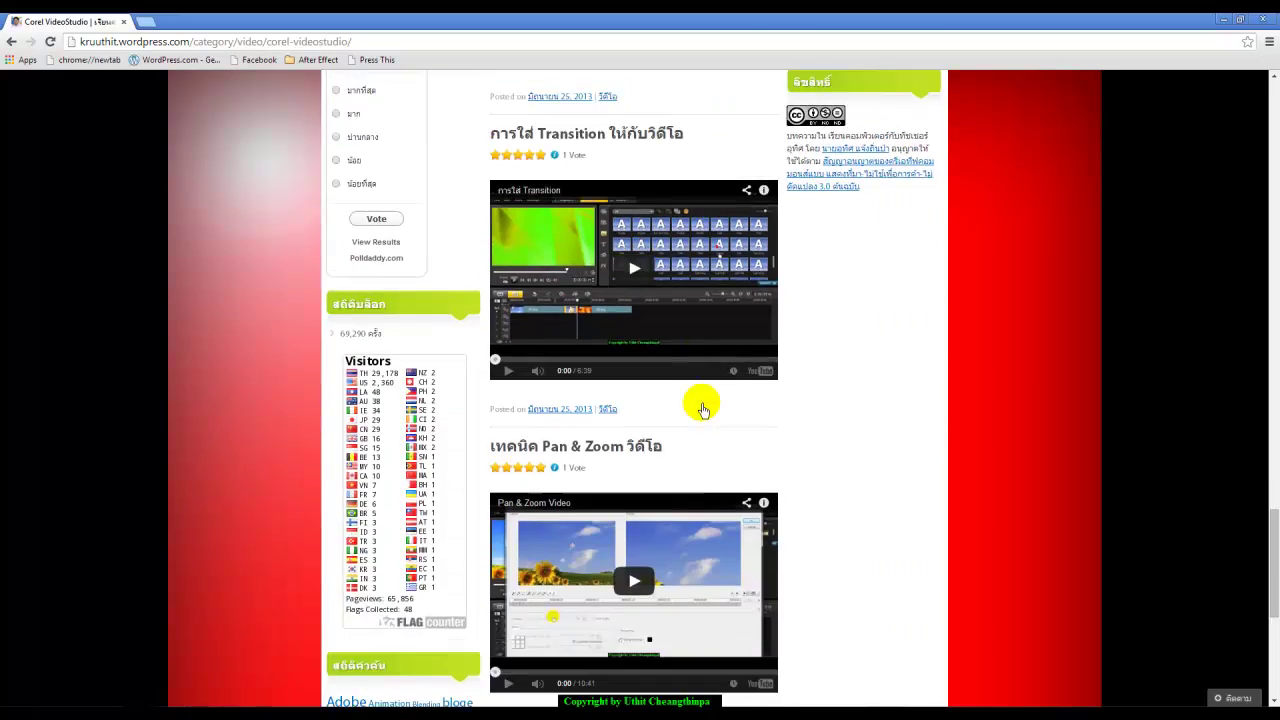
{"action": "scroll", "coordinate": [702, 410], "scroll_direction": "down", "scroll_amount": 5}
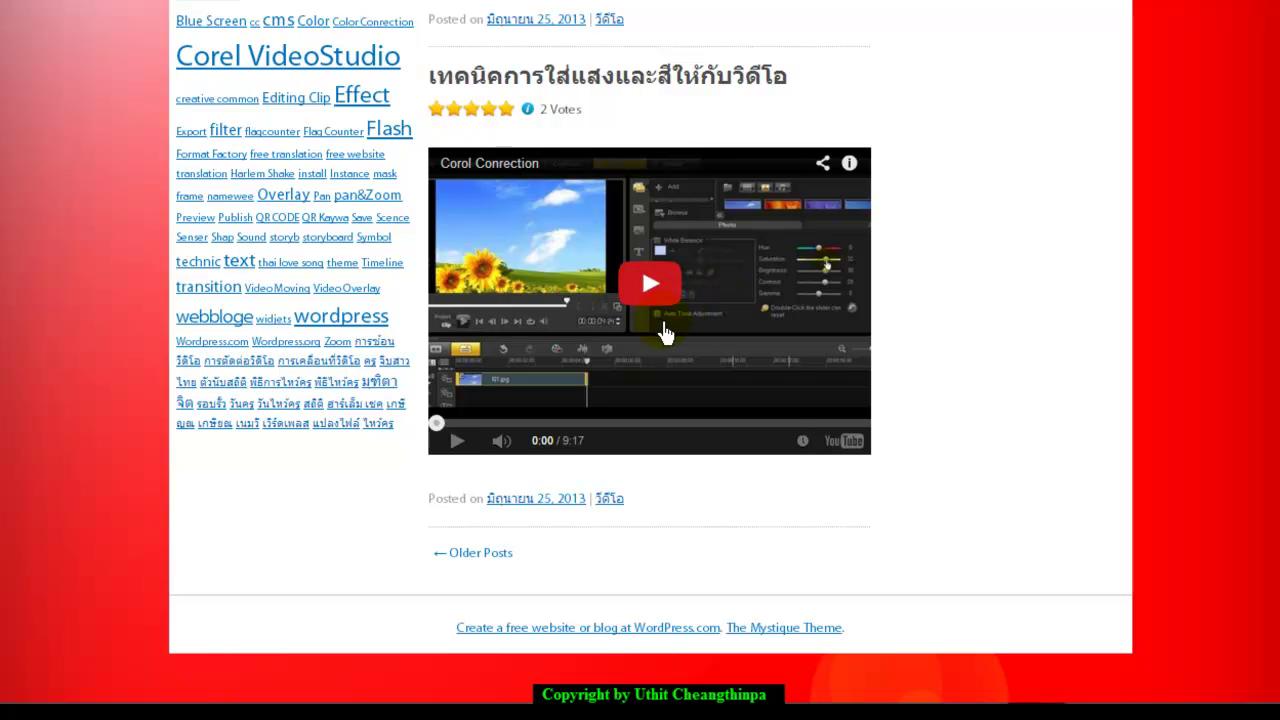
{"action": "scroll", "coordinate": [666, 337], "scroll_direction": "up", "scroll_amount": 3}
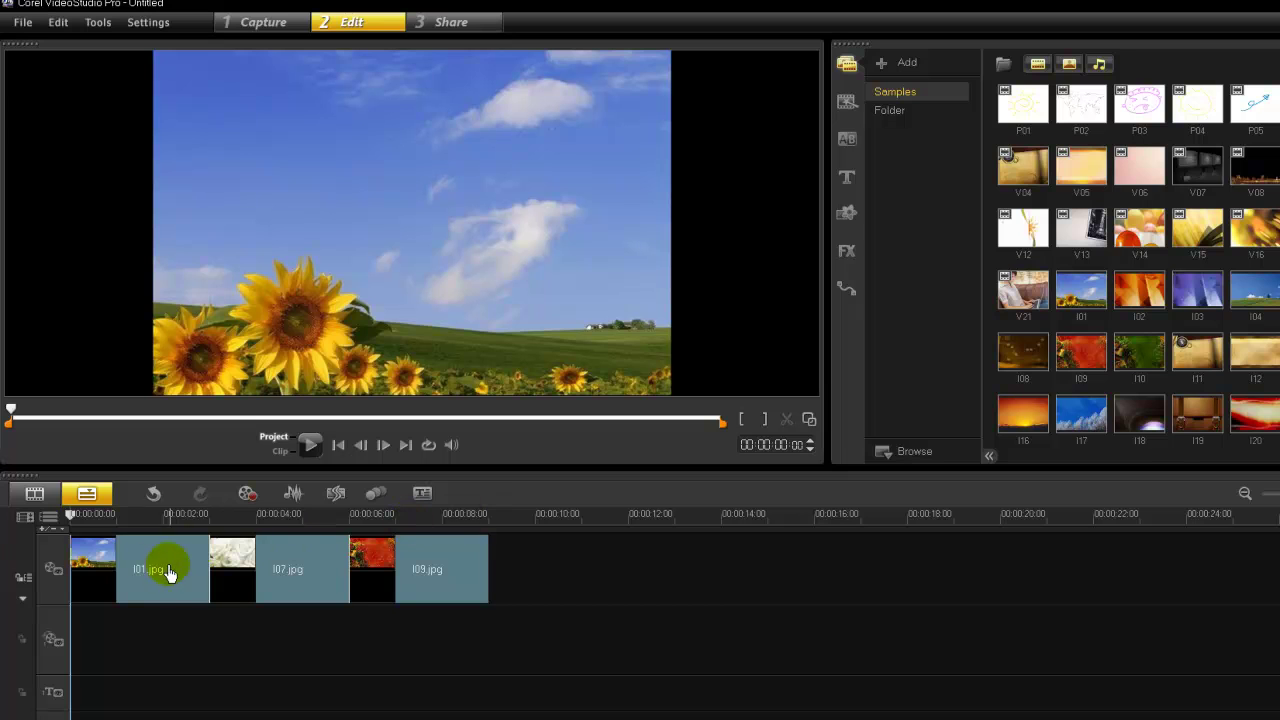
Step: Switch back to Corel VideoStudio Pro and open the photo options of the I01.jpg clip on the video track
{"action": "left_click", "coordinate": [148, 566]}
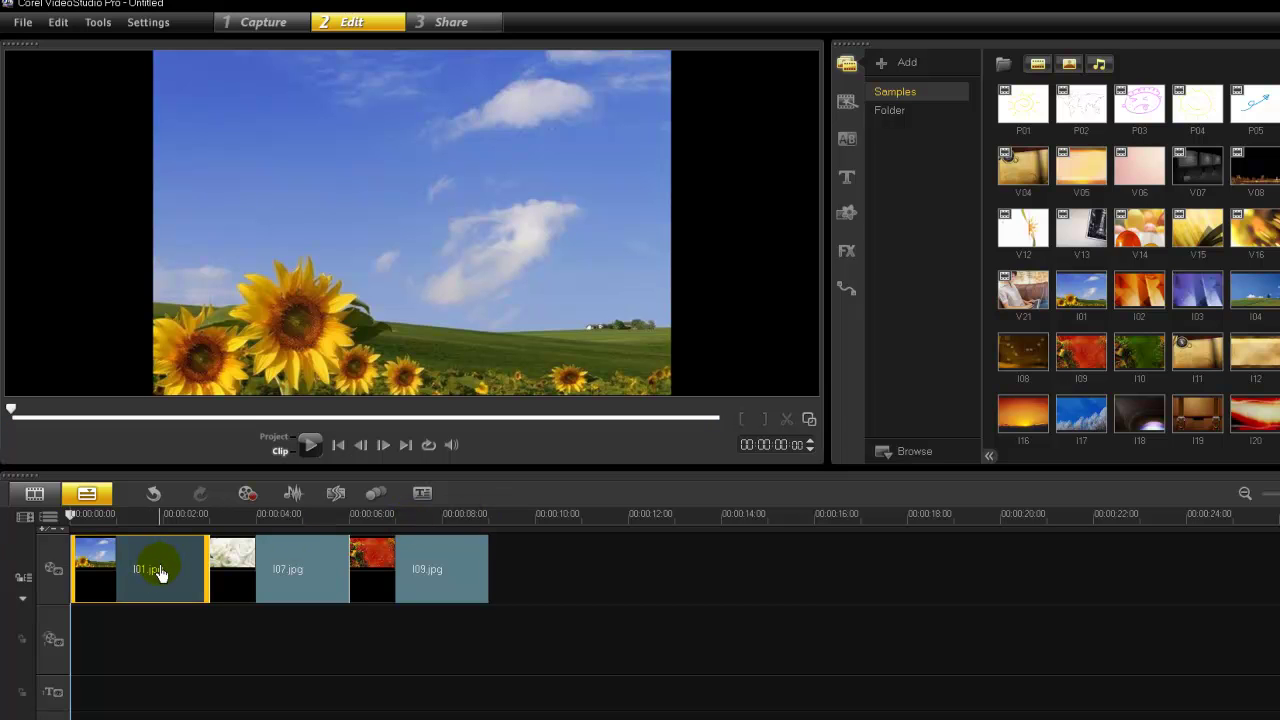
{"action": "double_click", "coordinate": [160, 574]}
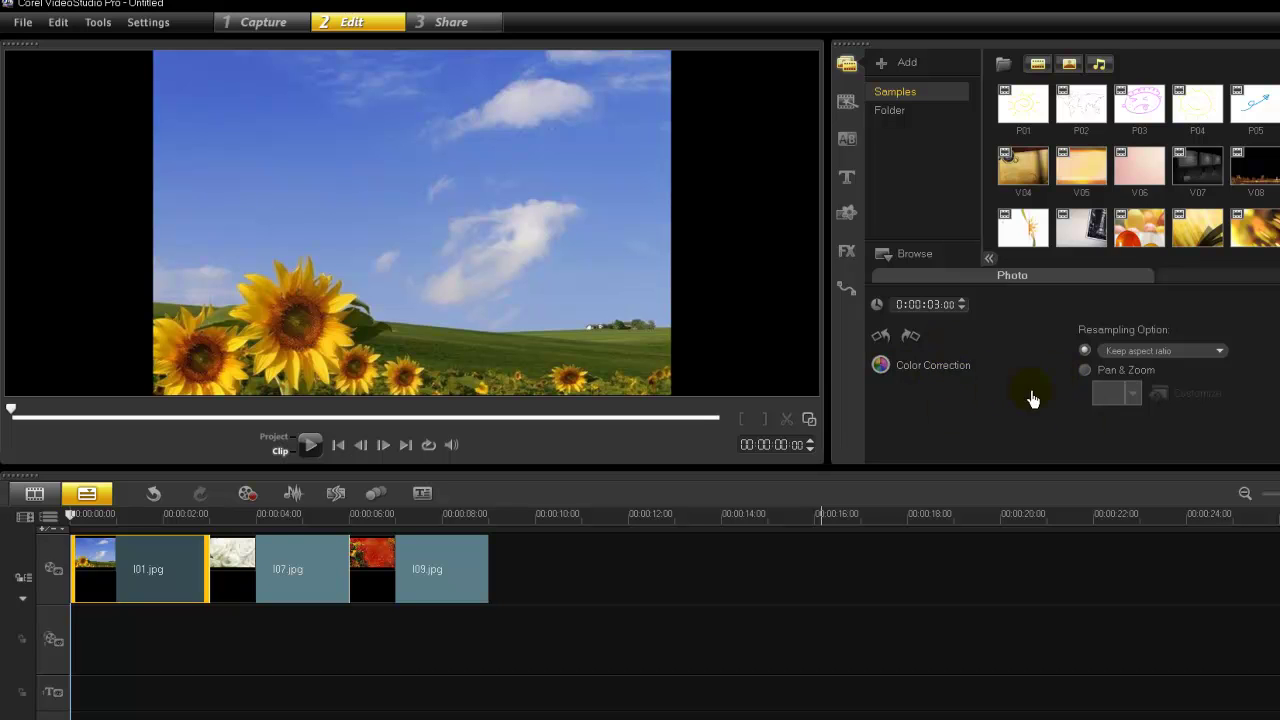
{"action": "left_click", "coordinate": [192, 566]}
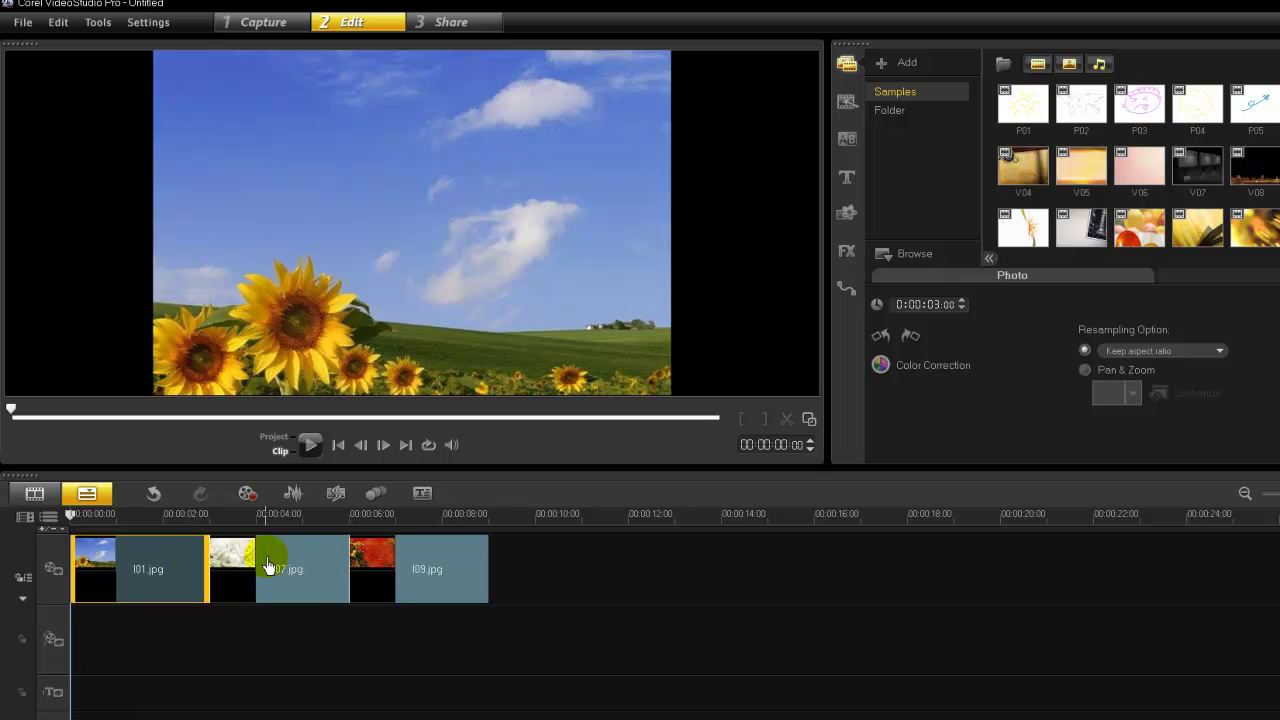
{"action": "left_click", "coordinate": [200, 580]}
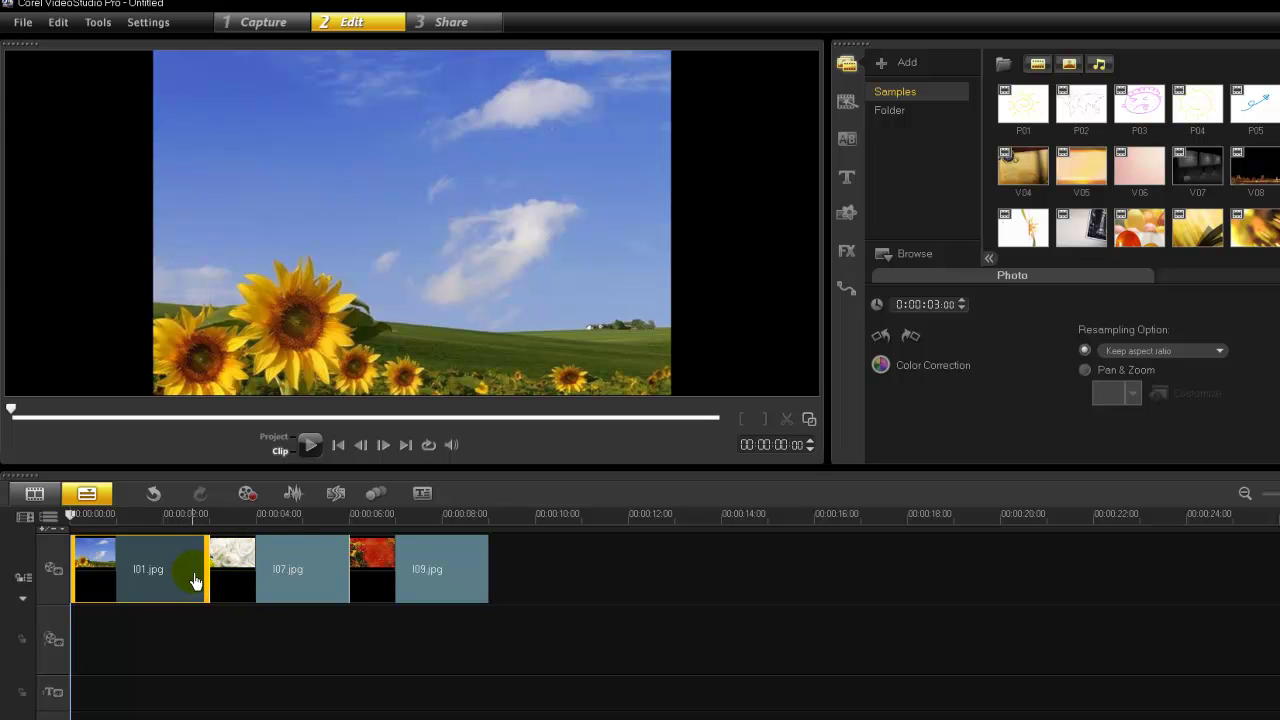
Step: Play only the I01.jpg clip in the preview
{"action": "left_click_drag", "start_coordinate": [250, 578], "coordinate": [187, 578]}
{"action": "left_click", "coordinate": [294, 591]}
{"action": "left_click", "coordinate": [175, 593]}
{"action": "left_click", "coordinate": [309, 445]}
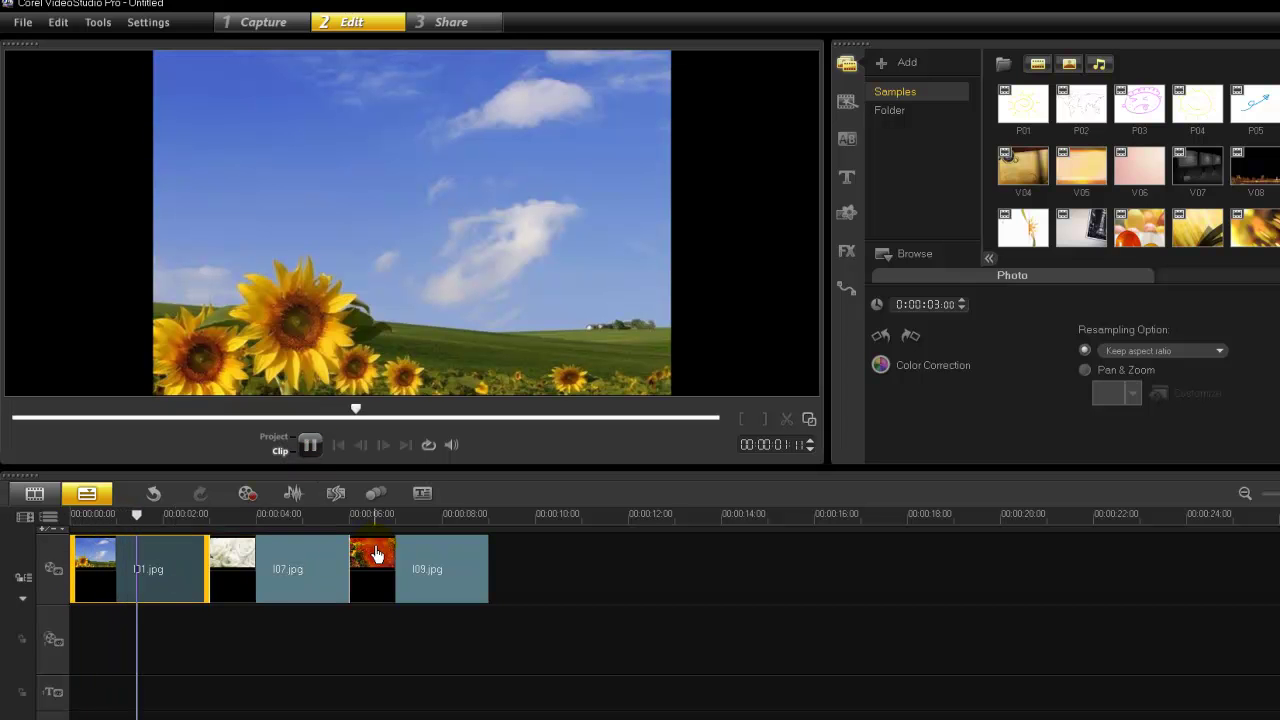
{"action": "left_click", "coordinate": [336, 585]}
{"action": "left_click", "coordinate": [221, 508]}
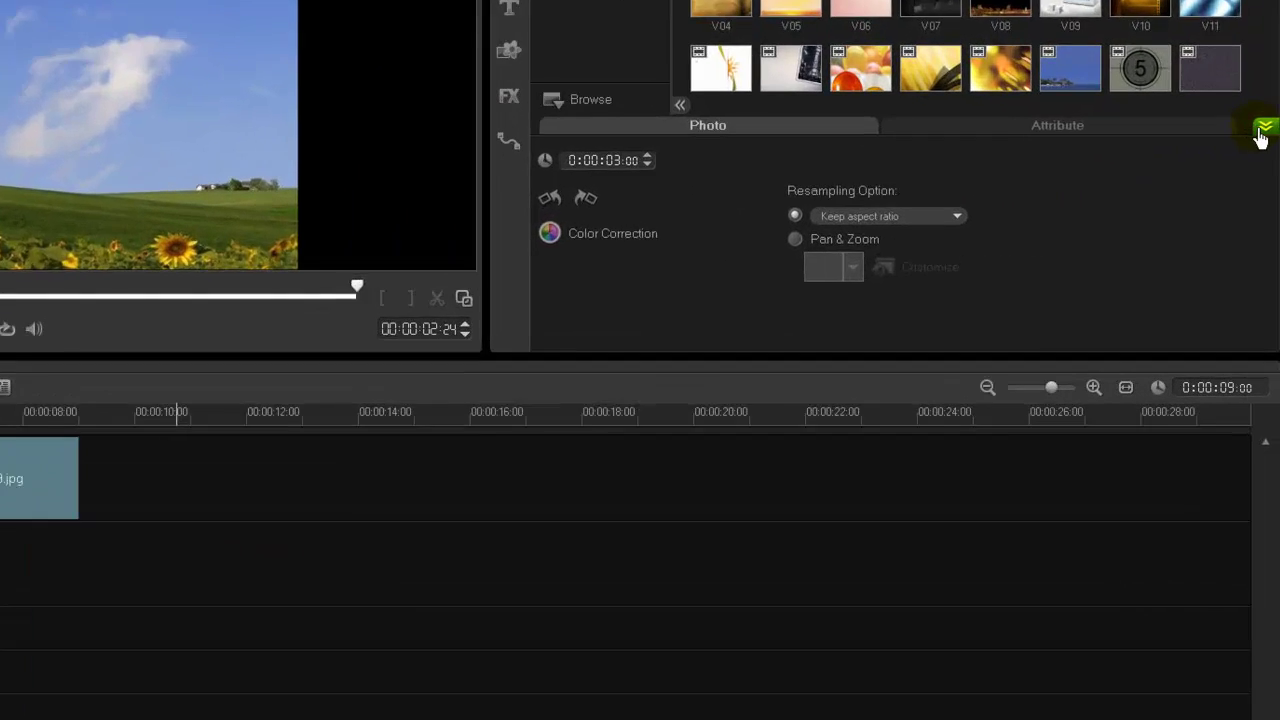
Step: Collapse the photo options to reveal the full media library, and reopen them for the I01.jpg clip
{"action": "left_click", "coordinate": [1270, 252]}
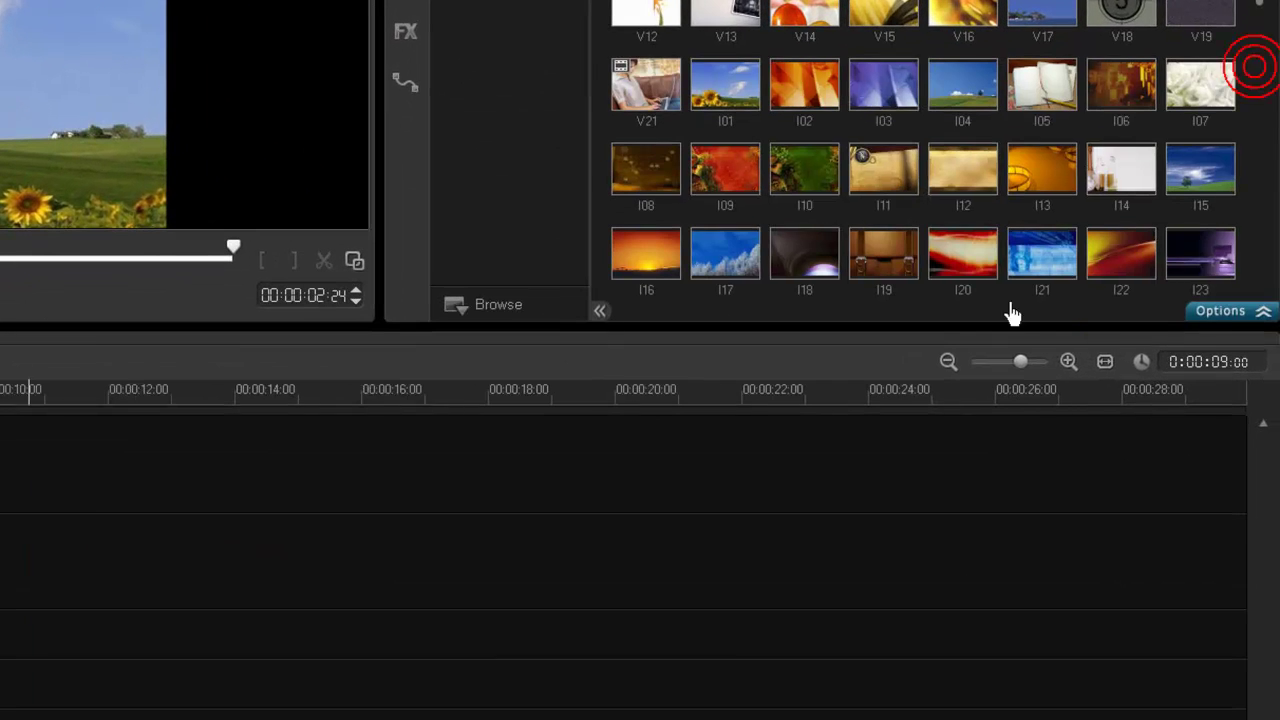
{"action": "left_click", "coordinate": [1245, 410]}
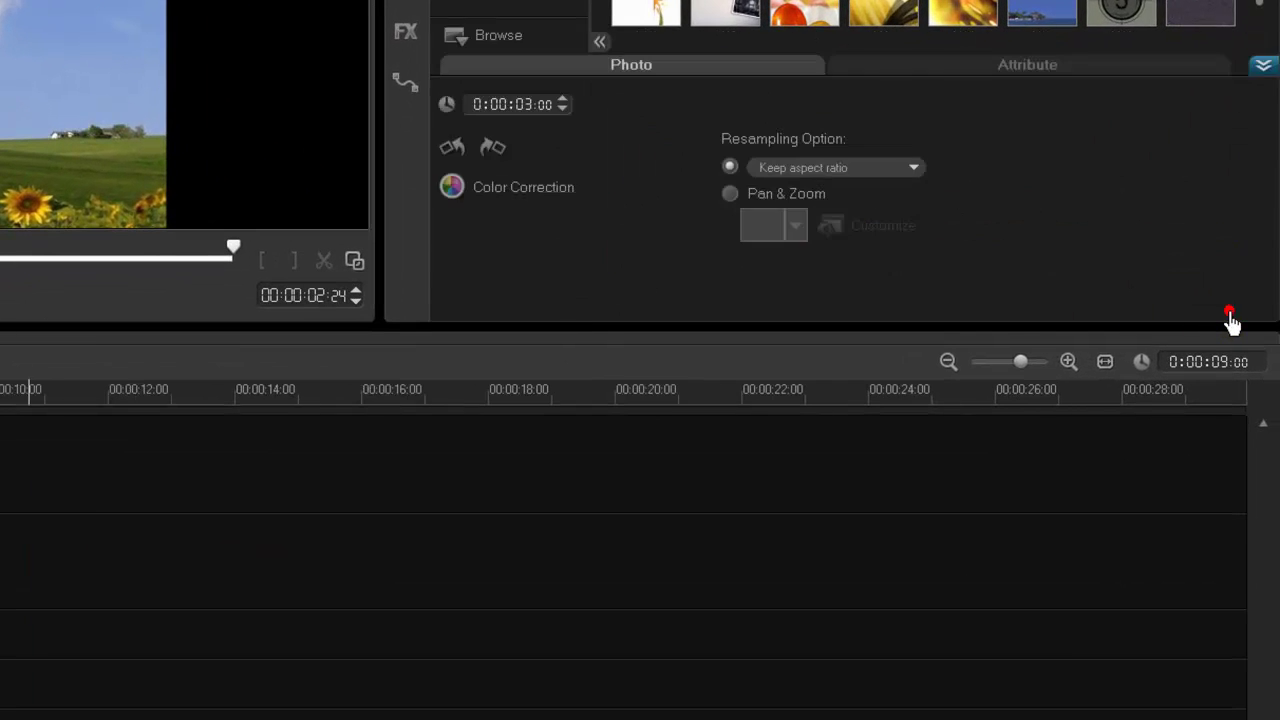
{"action": "left_click", "coordinate": [1261, 67]}
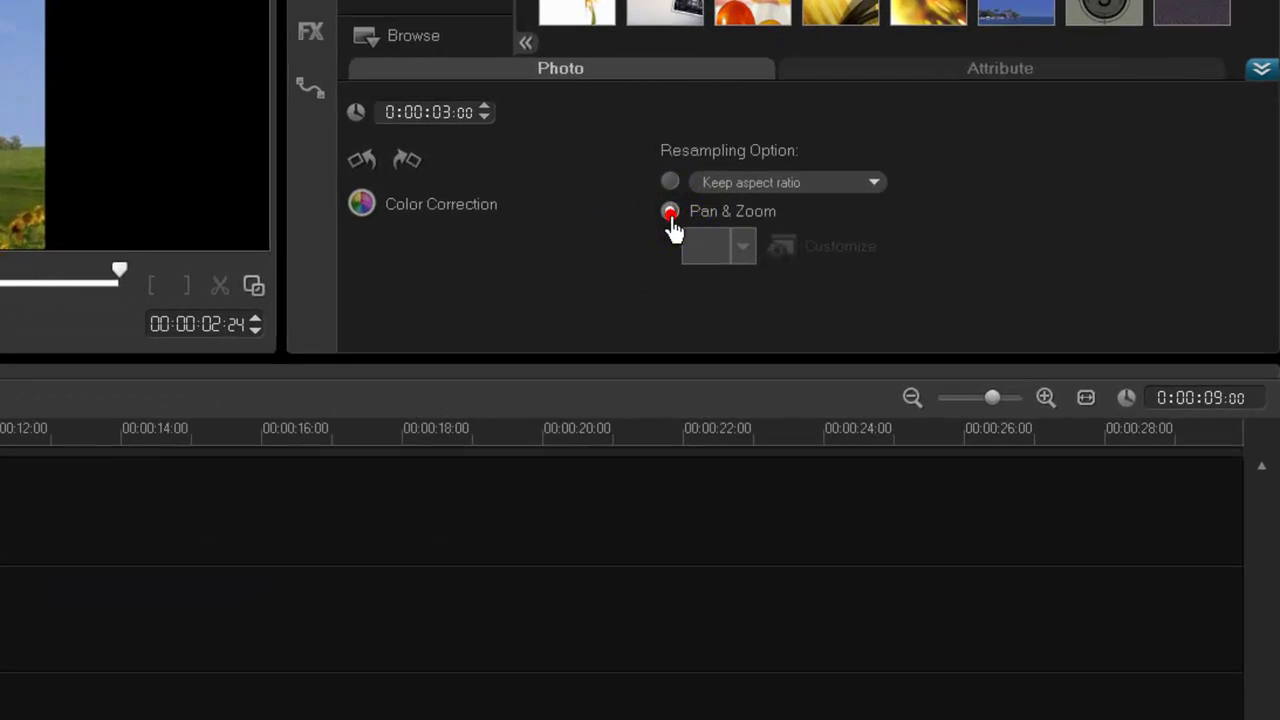
Step: Change the I01.jpg clip's resampling option to Pan & Zoom and apply the first preset
{"action": "left_click", "coordinate": [671, 222]}
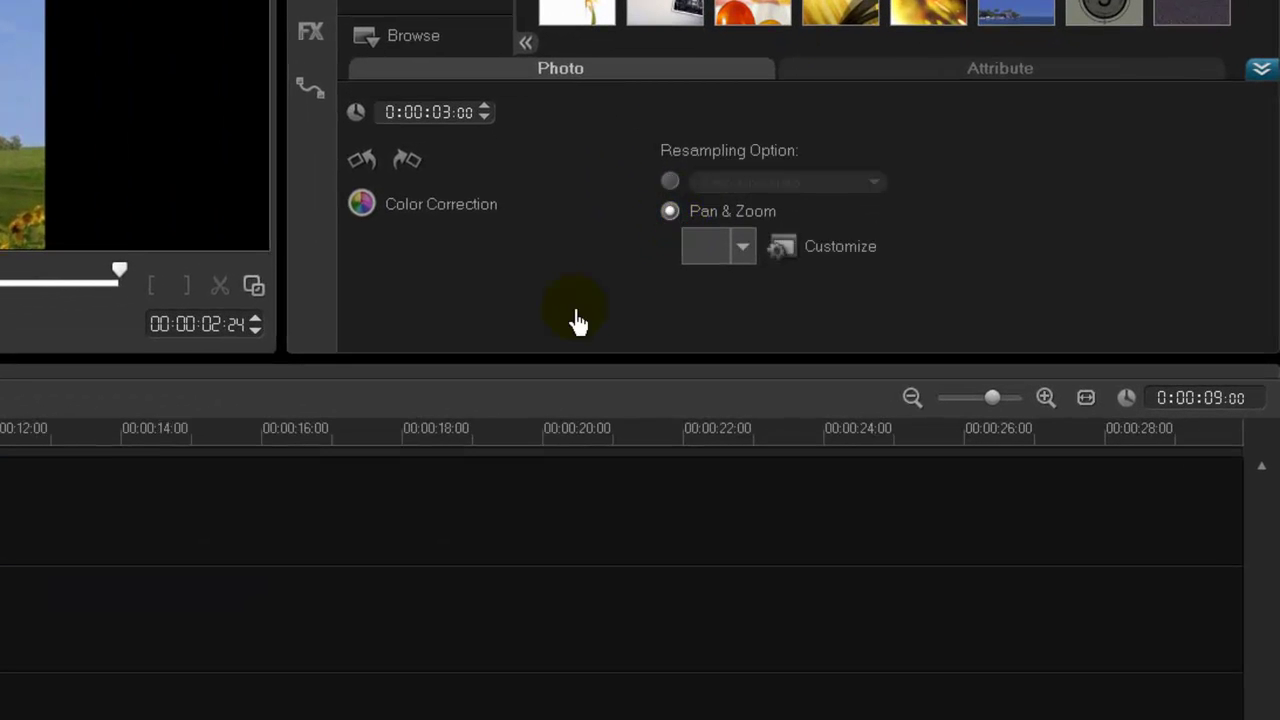
{"action": "left_click", "coordinate": [744, 247]}
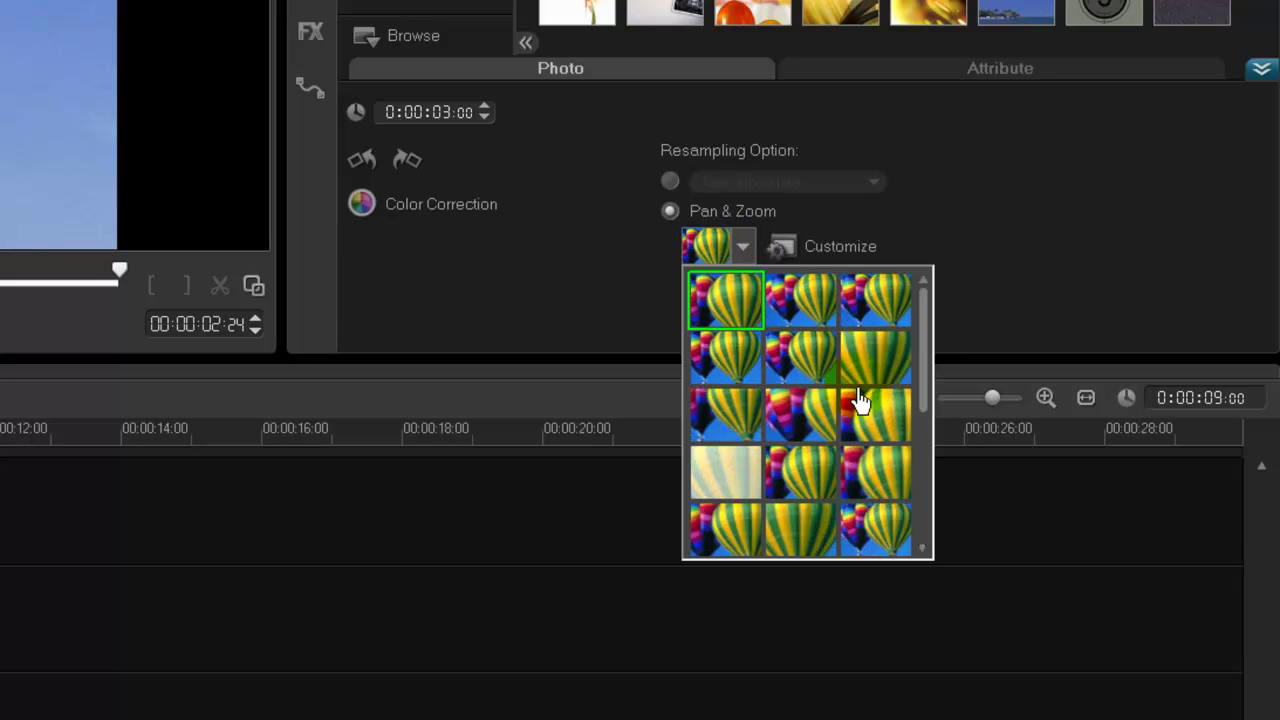
{"action": "left_click_drag", "start_coordinate": [925, 400], "coordinate": [929, 320]}
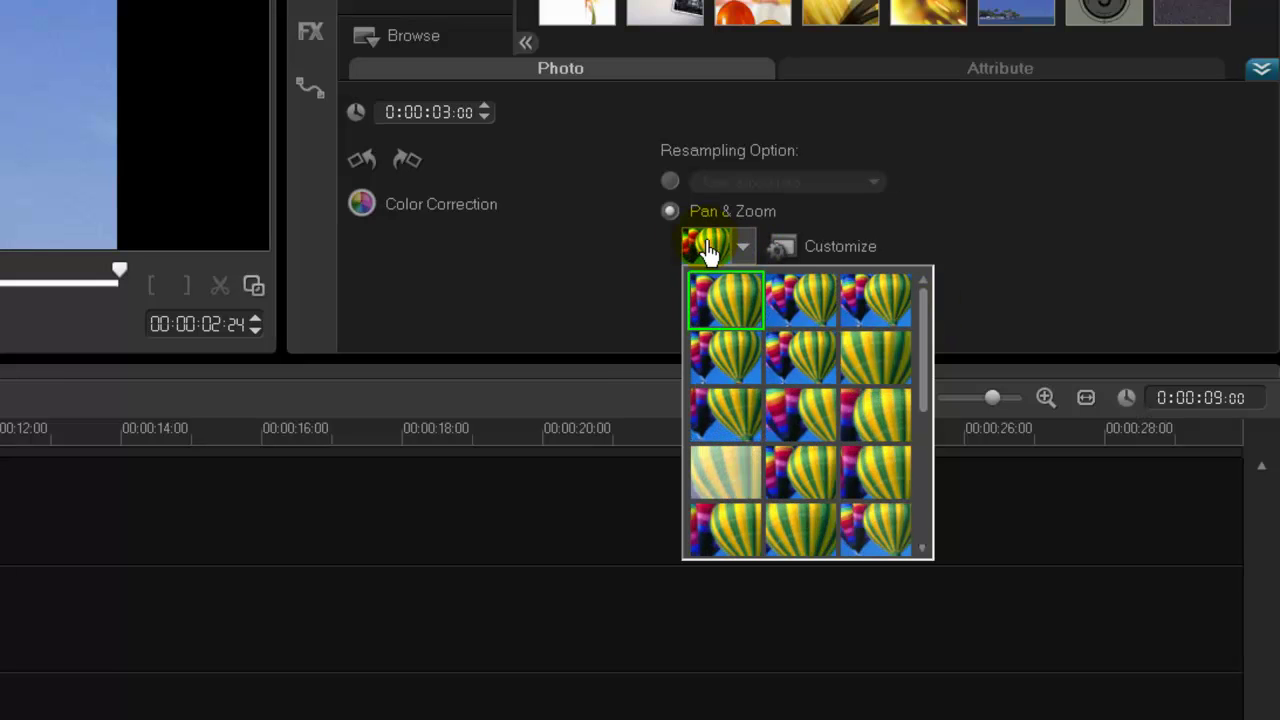
{"action": "left_click", "coordinate": [726, 305]}
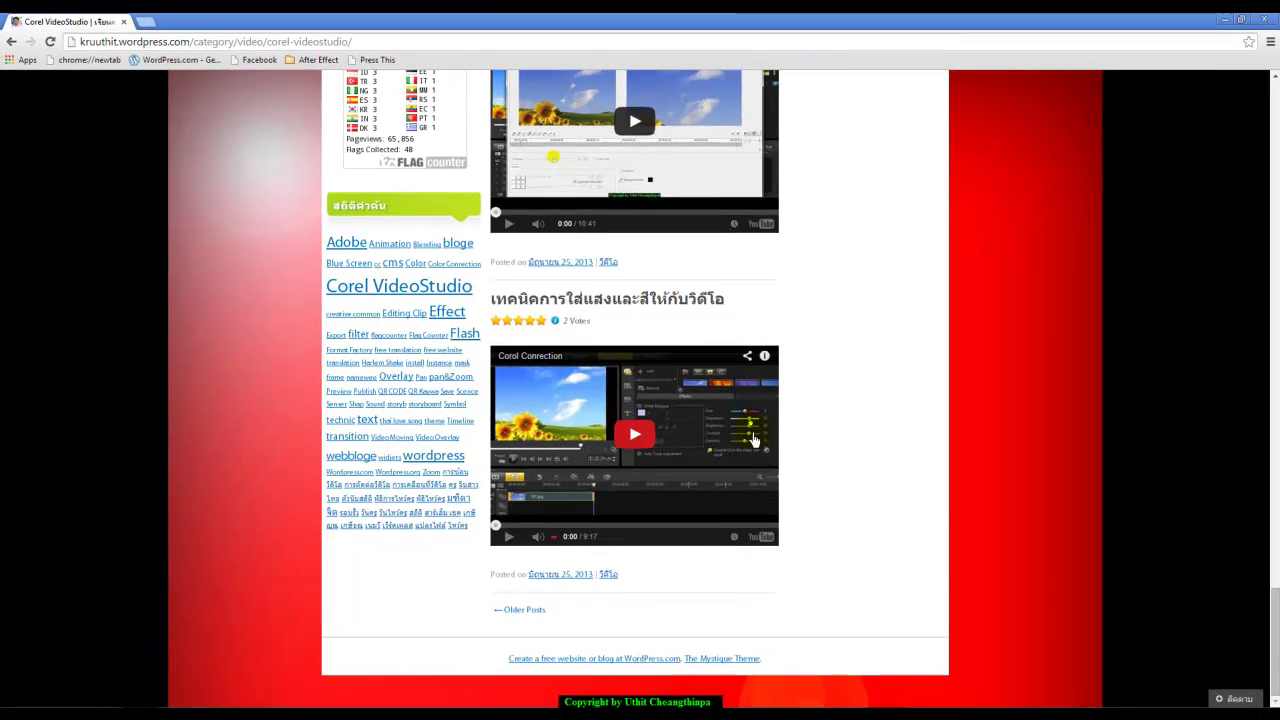
Step: Play the I01.jpg clip from its first frame to preview the Pan & Zoom motion
{"action": "scroll", "coordinate": [816, 443], "scroll_direction": "up", "scroll_amount": 2}
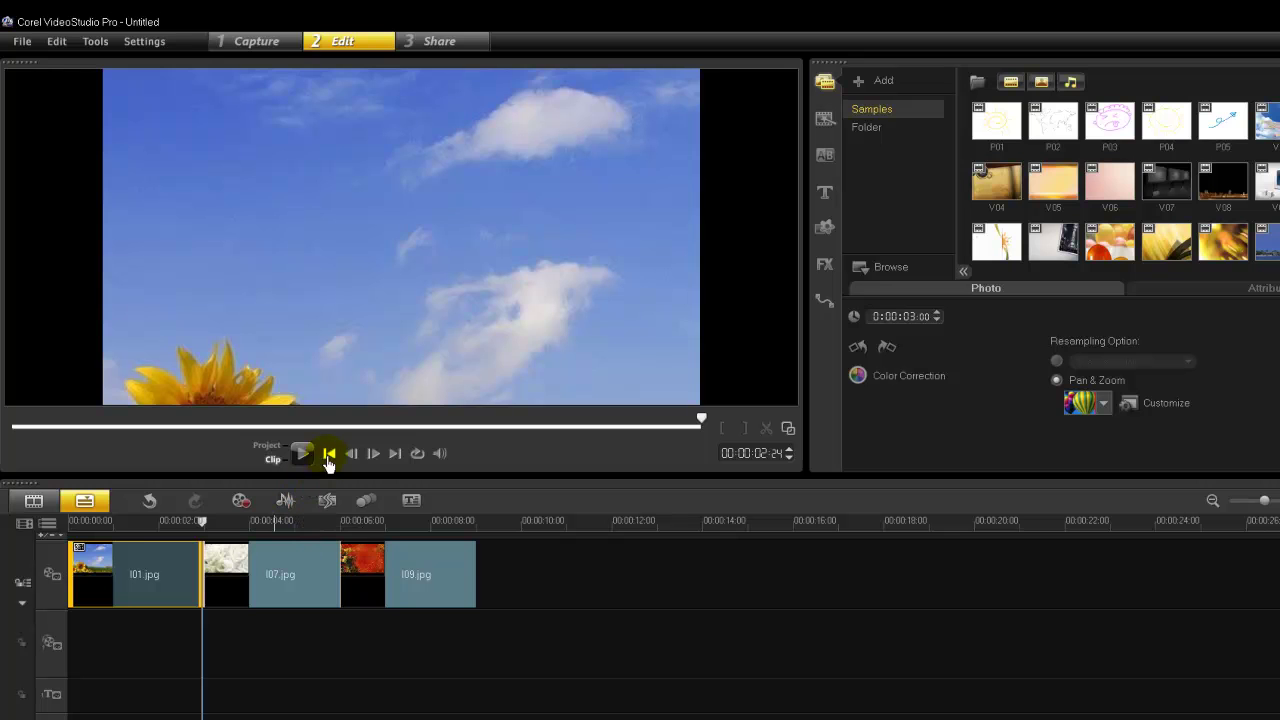
{"action": "left_click", "coordinate": [329, 453]}
{"action": "left_click", "coordinate": [302, 454]}
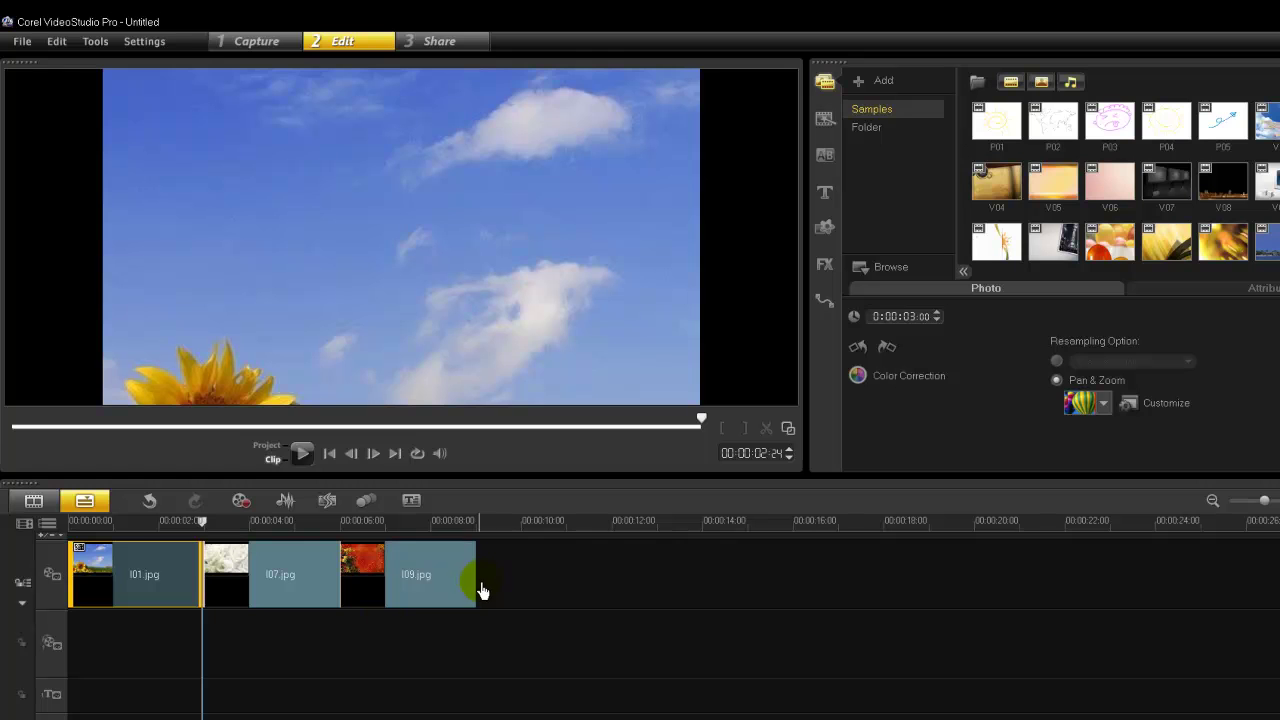
Step: Change the I07.jpg clip's resampling option to Pan & Zoom and apply the third preset in the second row
{"action": "left_click", "coordinate": [264, 594]}
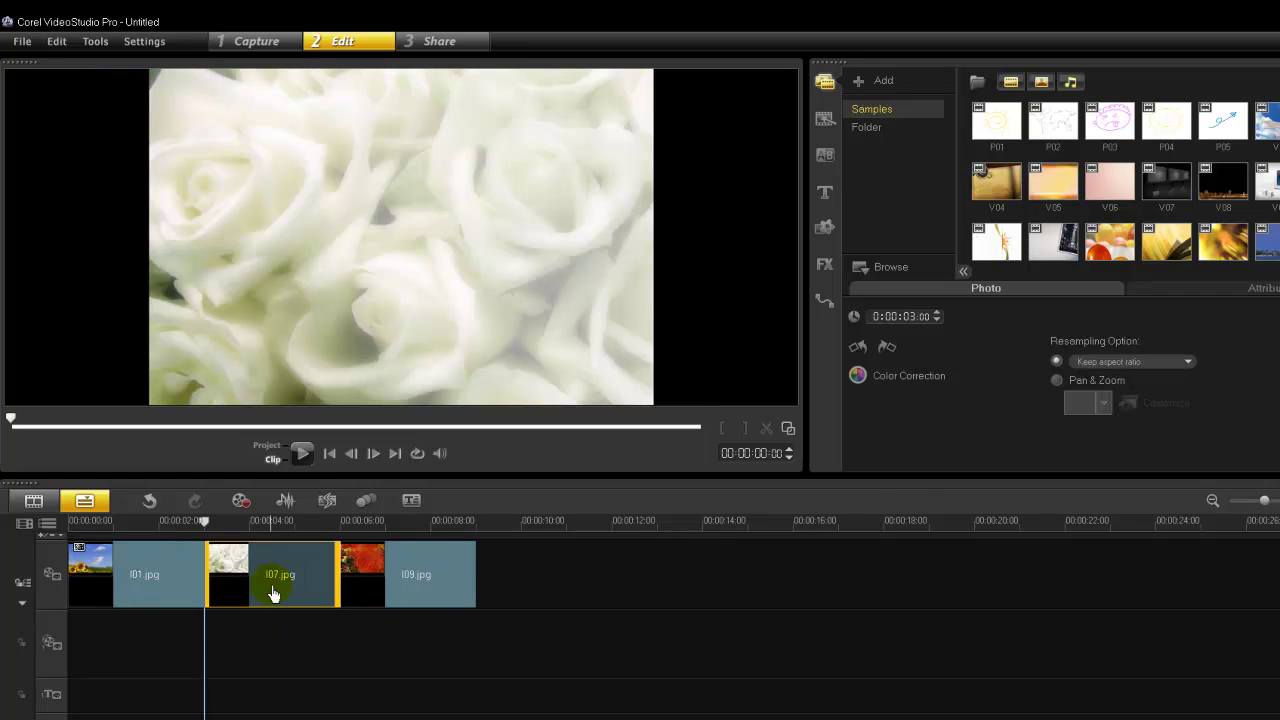
{"action": "left_click", "coordinate": [1057, 385]}
{"action": "left_click", "coordinate": [1103, 403]}
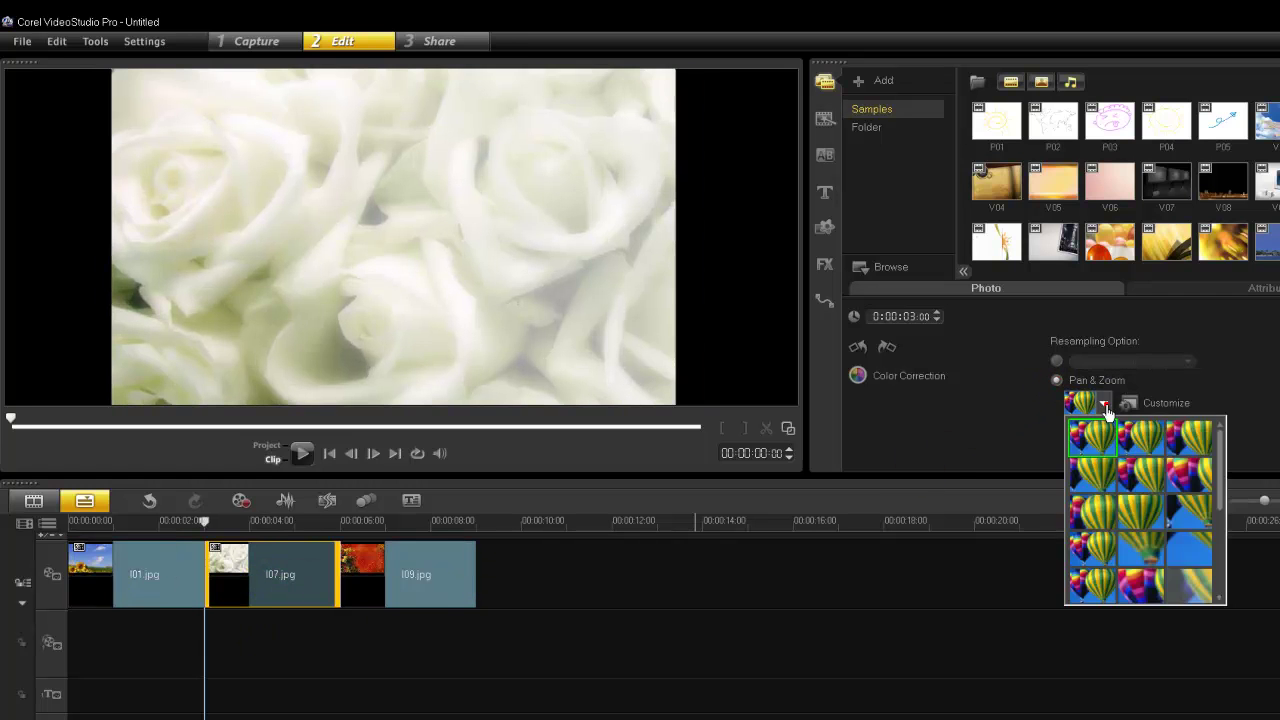
{"action": "left_click", "coordinate": [1181, 478]}
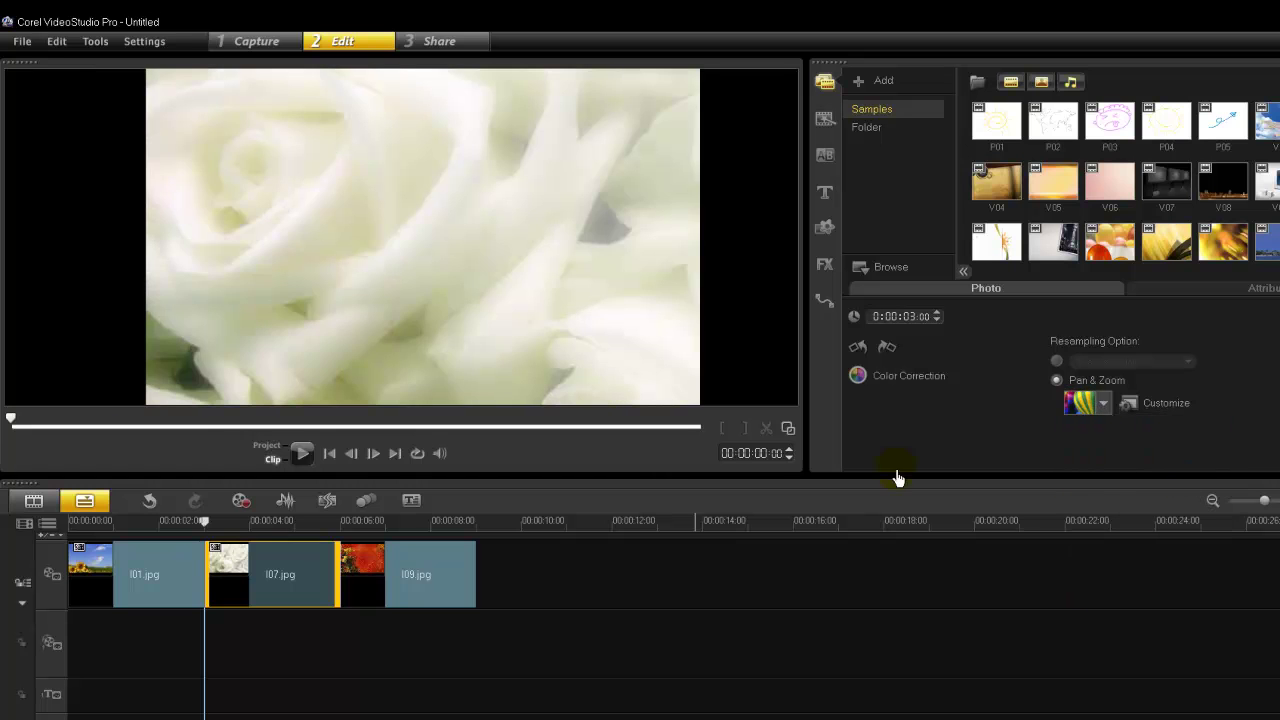
Step: Change the I09.jpg clip's resampling option to Pan & Zoom and apply the first preset in the third row
{"action": "left_click", "coordinate": [392, 590]}
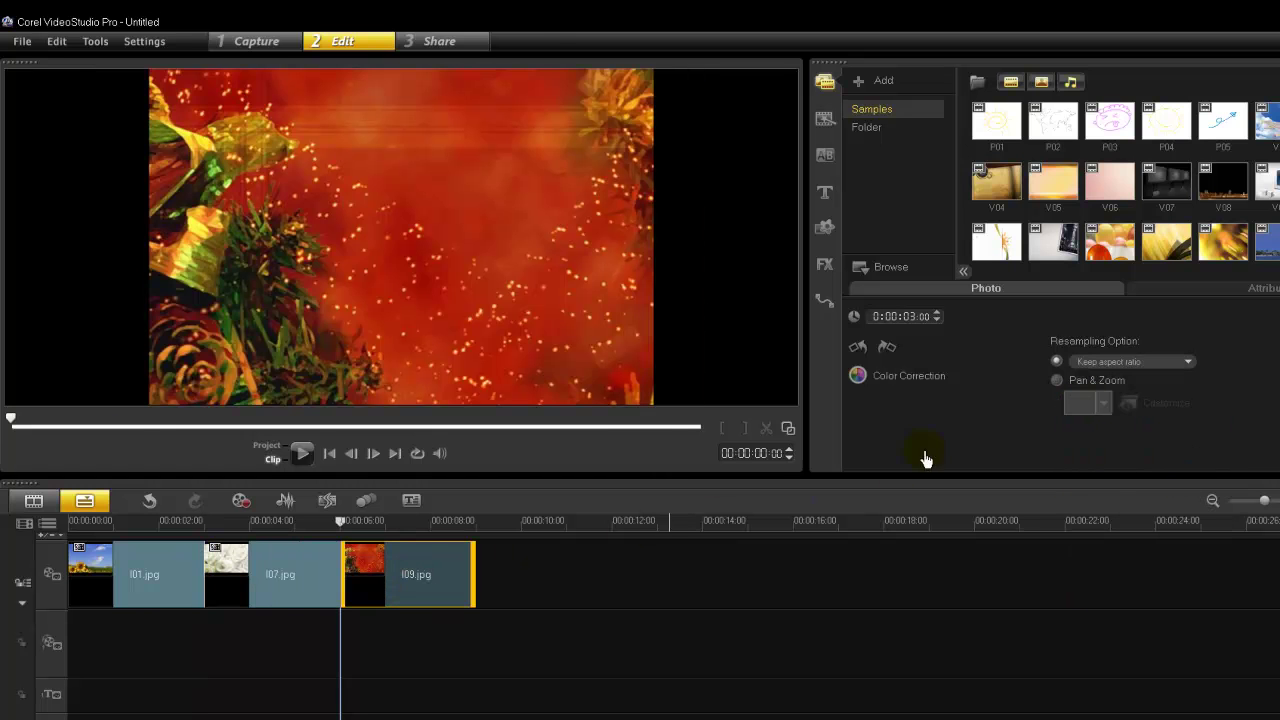
{"action": "left_click", "coordinate": [1076, 388]}
{"action": "left_click", "coordinate": [1102, 405]}
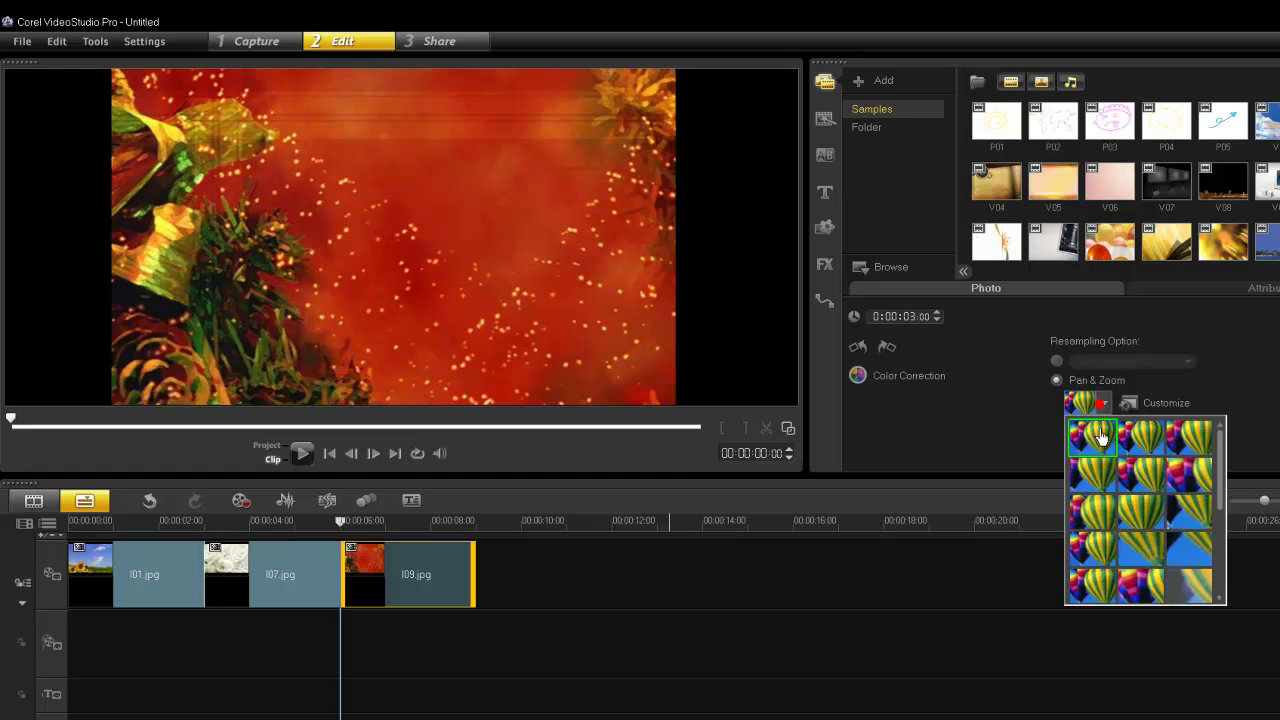
{"action": "left_click", "coordinate": [1100, 518]}
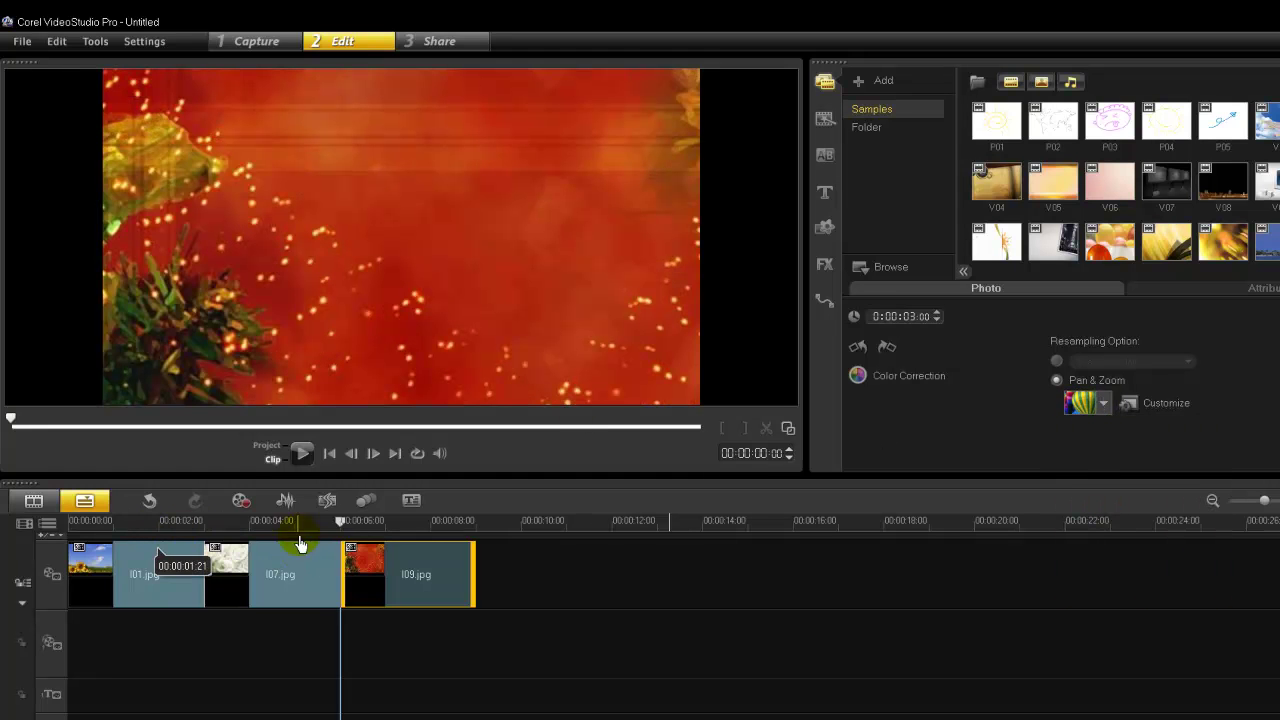
Step: Play the whole project from the beginning to preview all three photo clips
{"action": "left_click", "coordinate": [267, 450]}
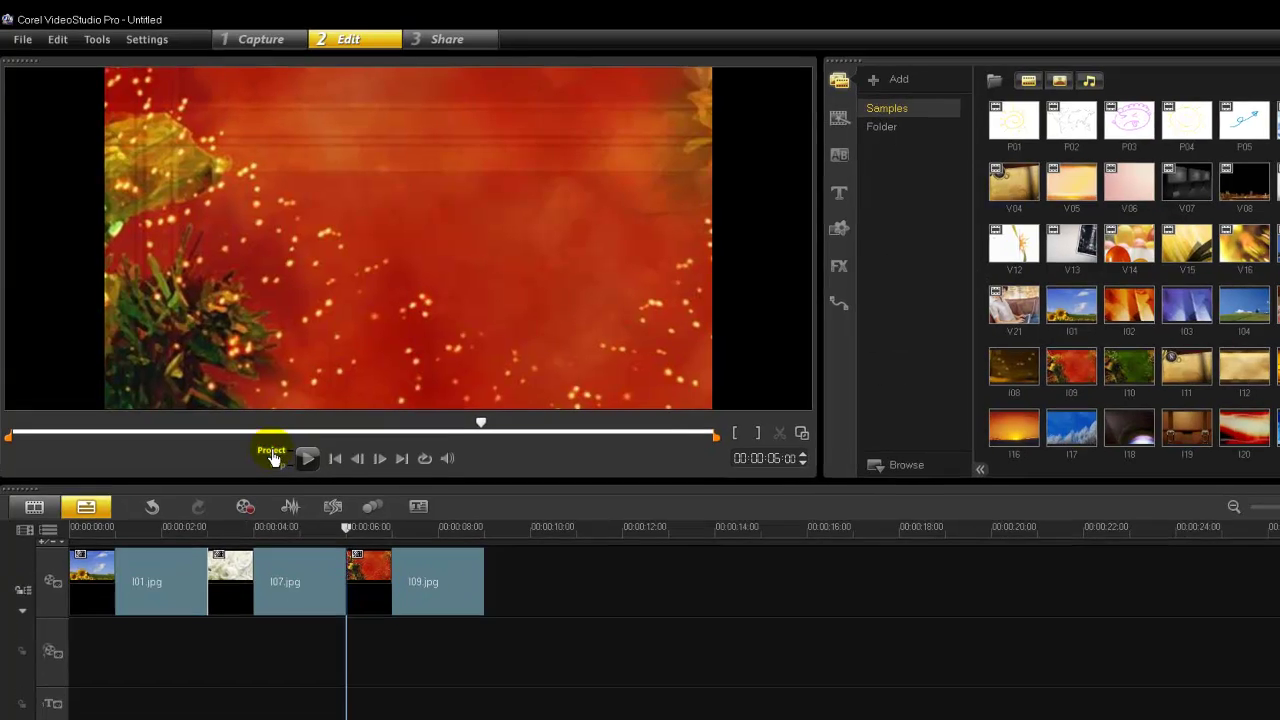
{"action": "left_click", "coordinate": [329, 453]}
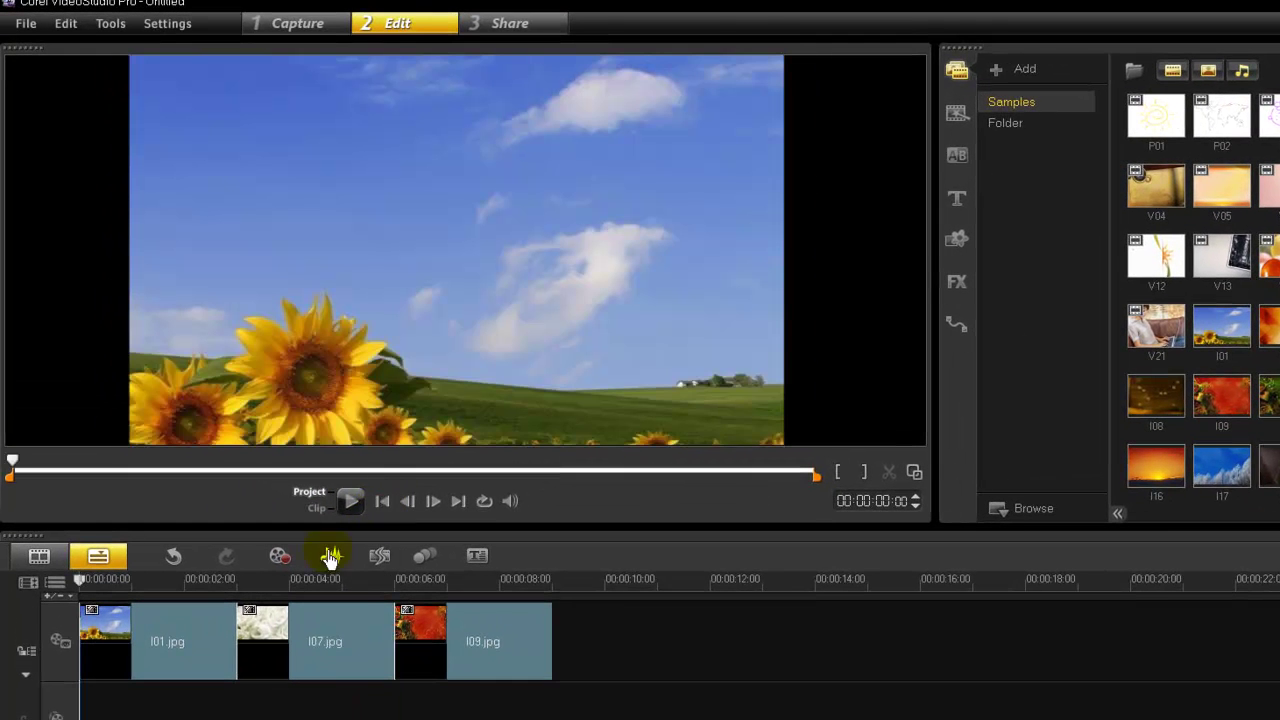
{"action": "left_click", "coordinate": [352, 502]}
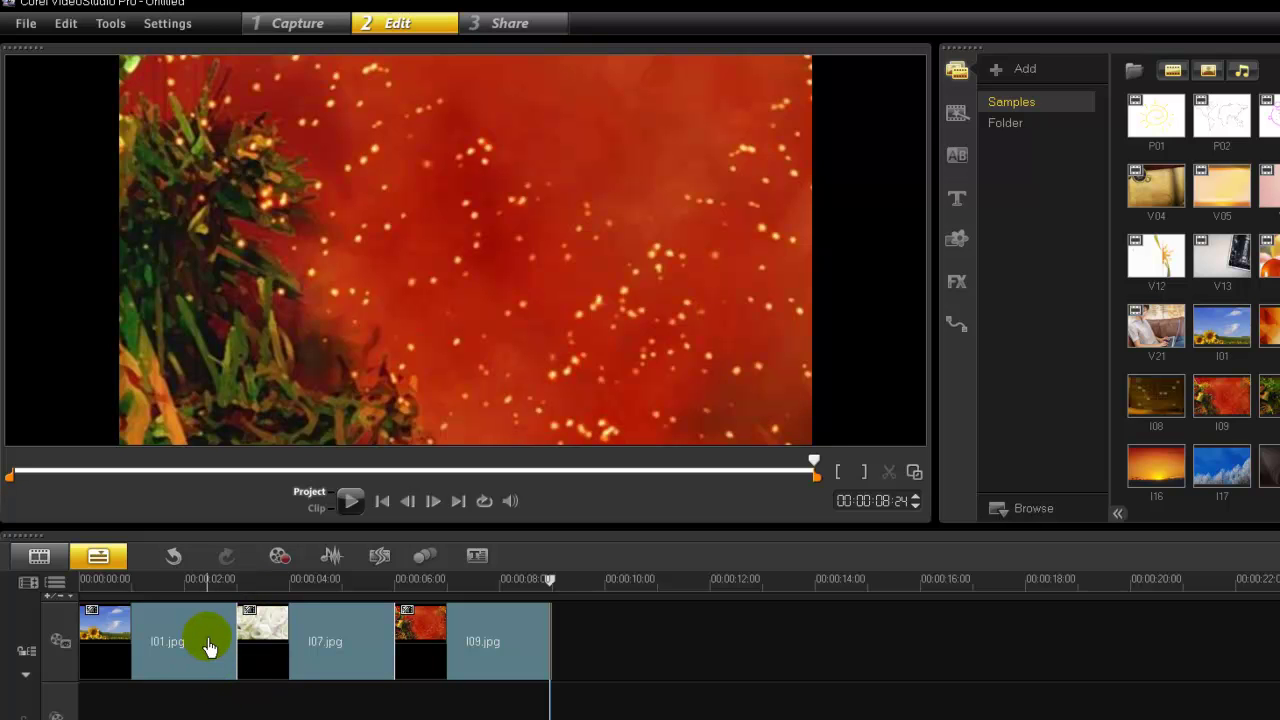
Step: Scrub around the cut between I01.jpg and I07.jpg, and play only the I01.jpg clip
{"action": "left_click_drag", "start_coordinate": [206, 588], "coordinate": [251, 596]}
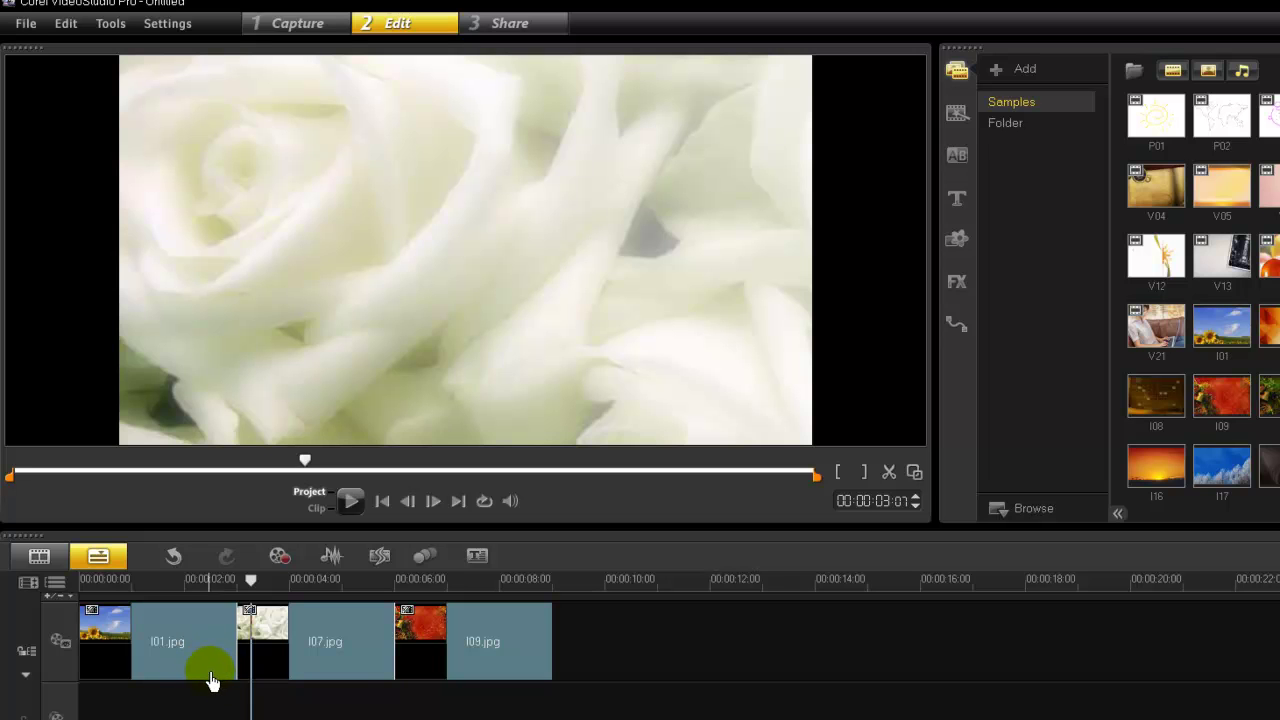
{"action": "left_click_drag", "start_coordinate": [249, 585], "coordinate": [237, 585]}
{"action": "left_click", "coordinate": [183, 642]}
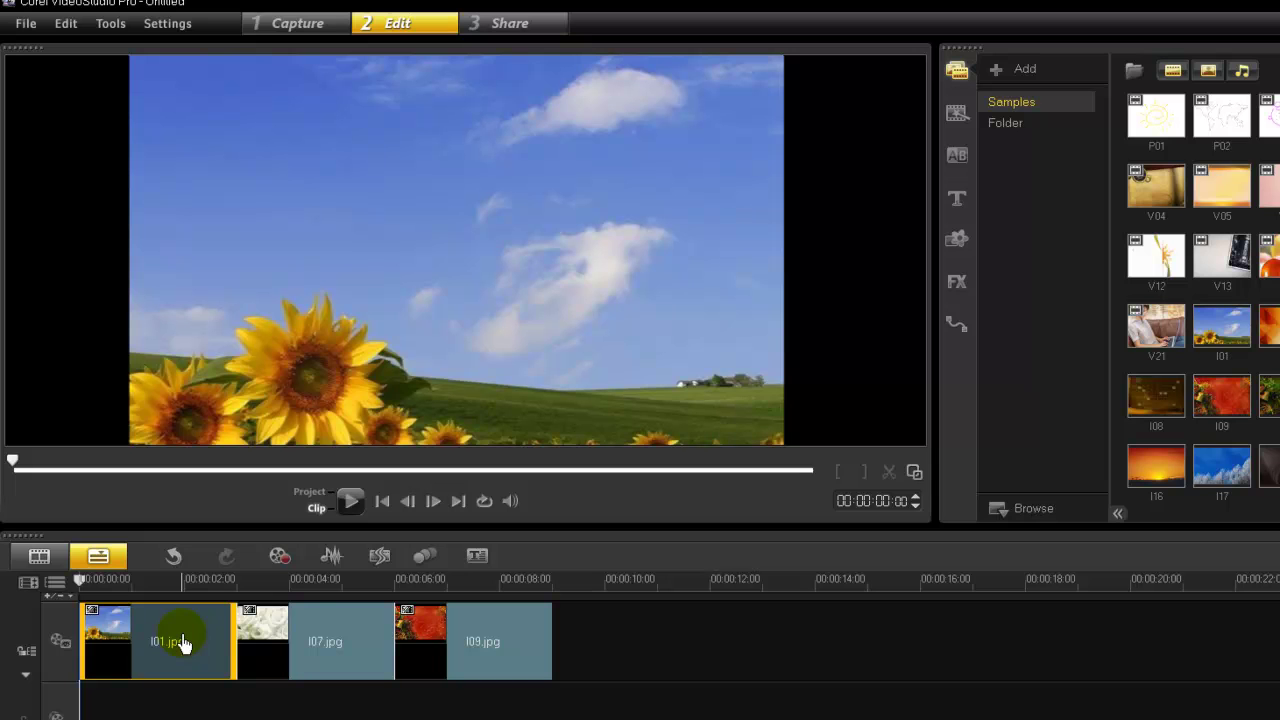
{"action": "left_click", "coordinate": [358, 509]}
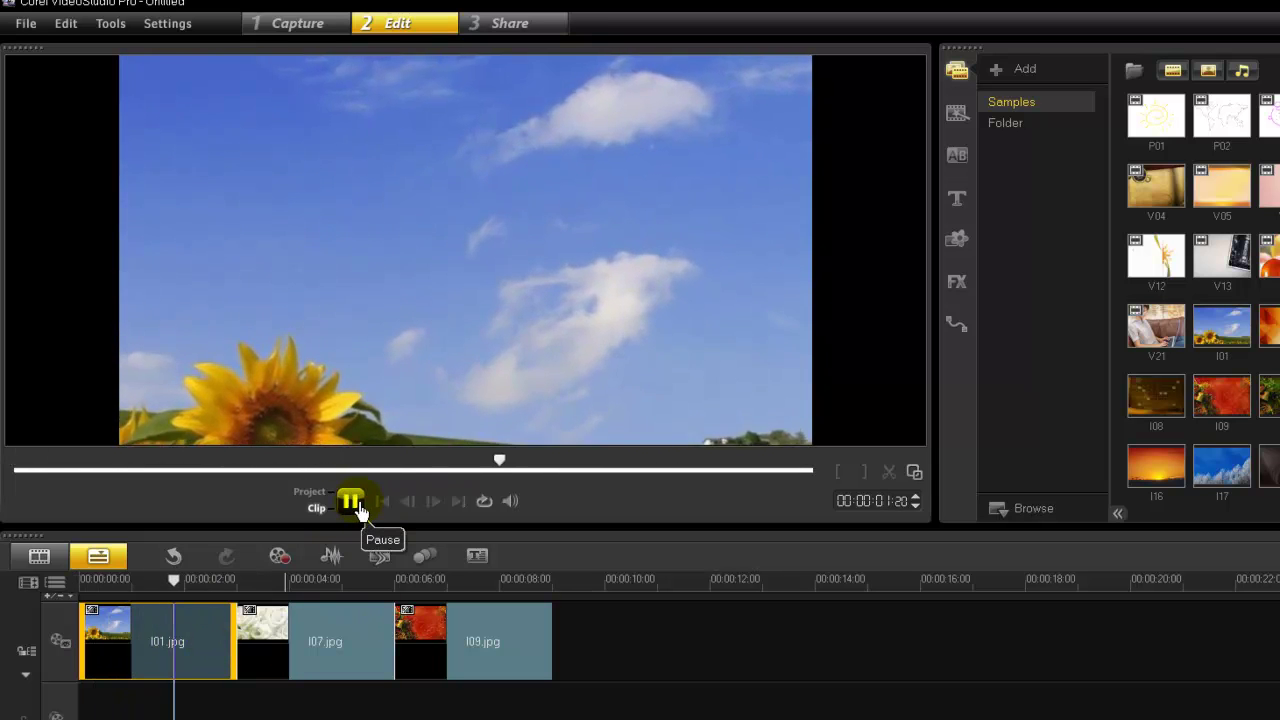
Step: Set the photo duration of the I01.jpg, I07.jpg and I09.jpg clips to 5 seconds each
{"action": "double_click", "coordinate": [170, 652]}
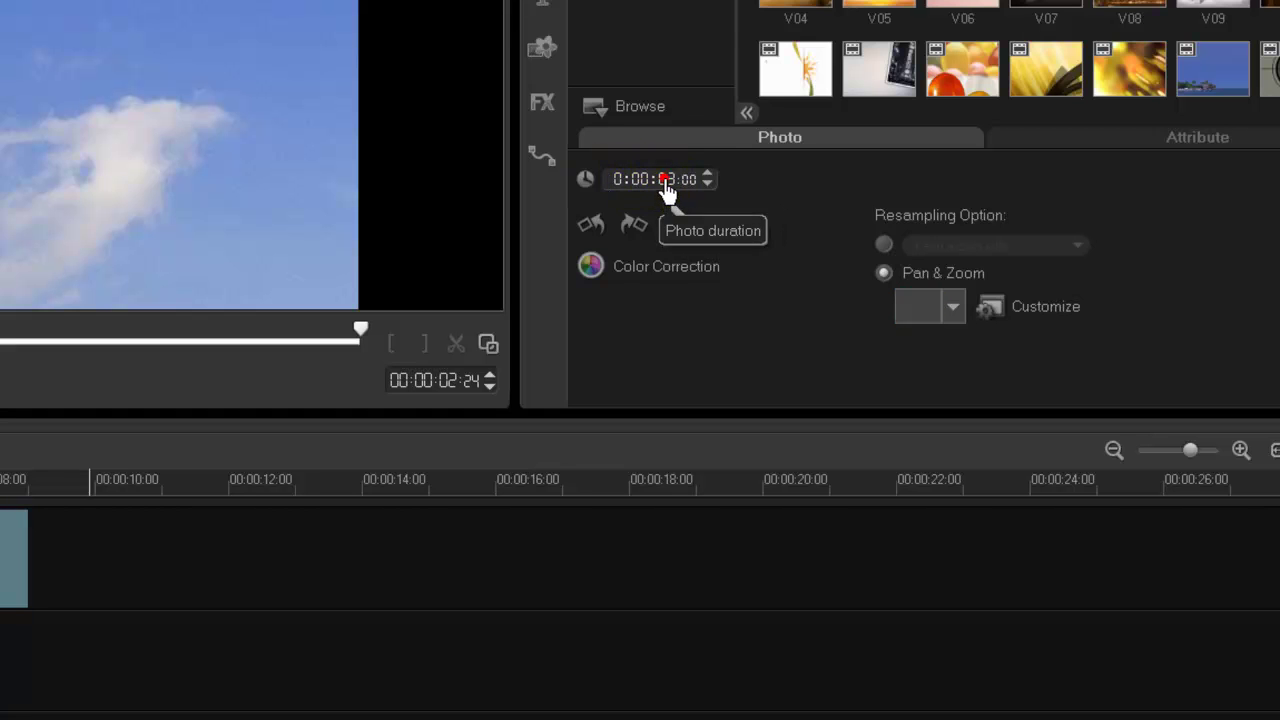
{"action": "left_click", "coordinate": [707, 178]}
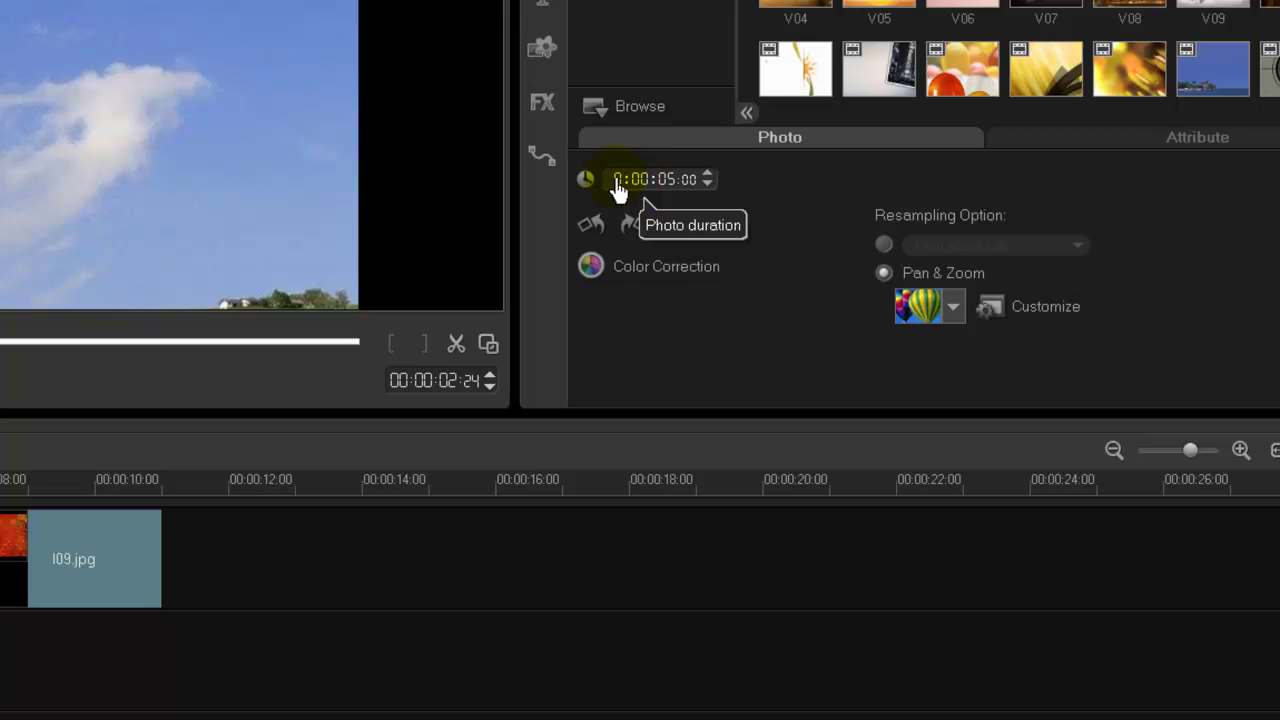
{"action": "left_click", "coordinate": [106, 600]}
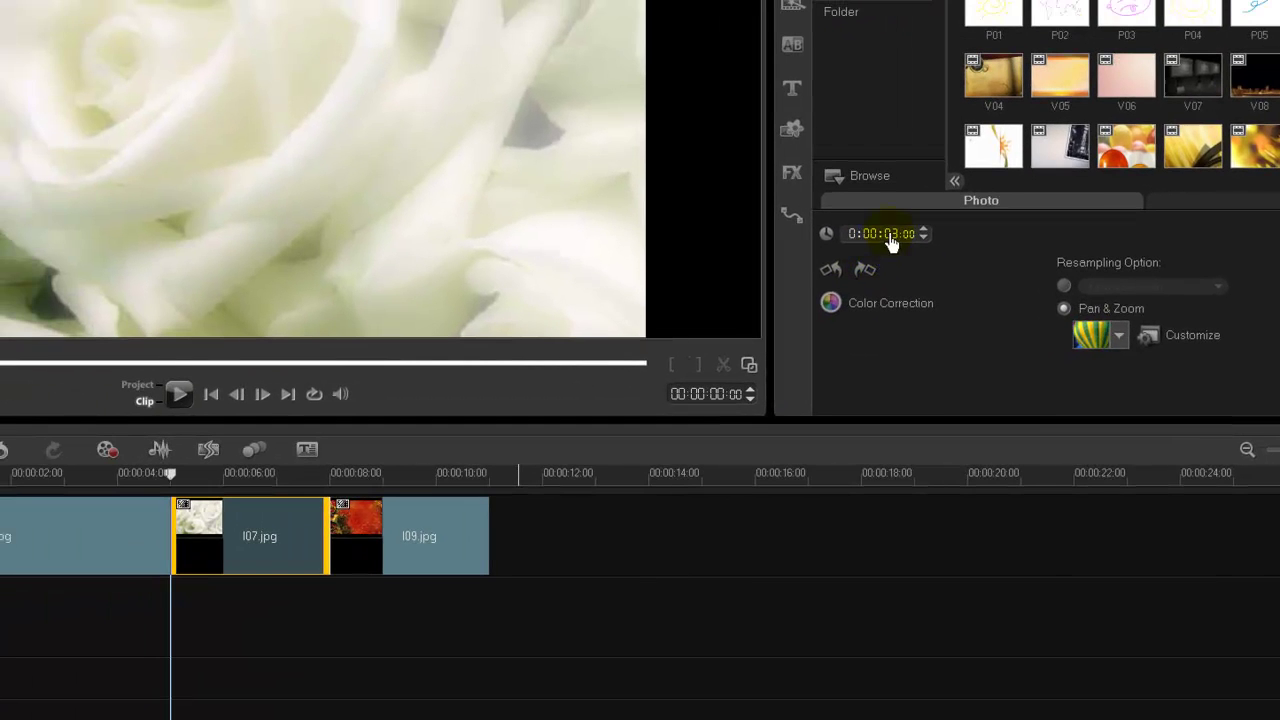
{"action": "left_click", "coordinate": [656, 179]}
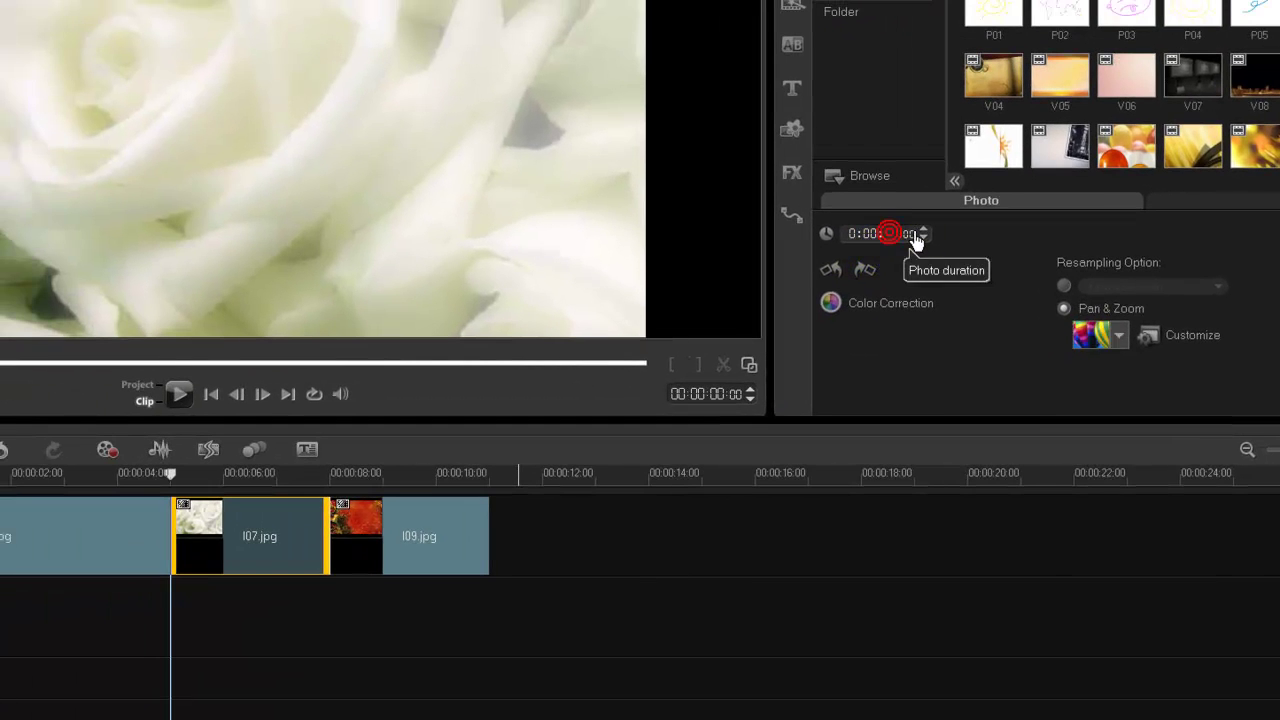
{"action": "left_click", "coordinate": [923, 229]}
{"action": "left_click", "coordinate": [923, 229]}
{"action": "left_click", "coordinate": [537, 536]}
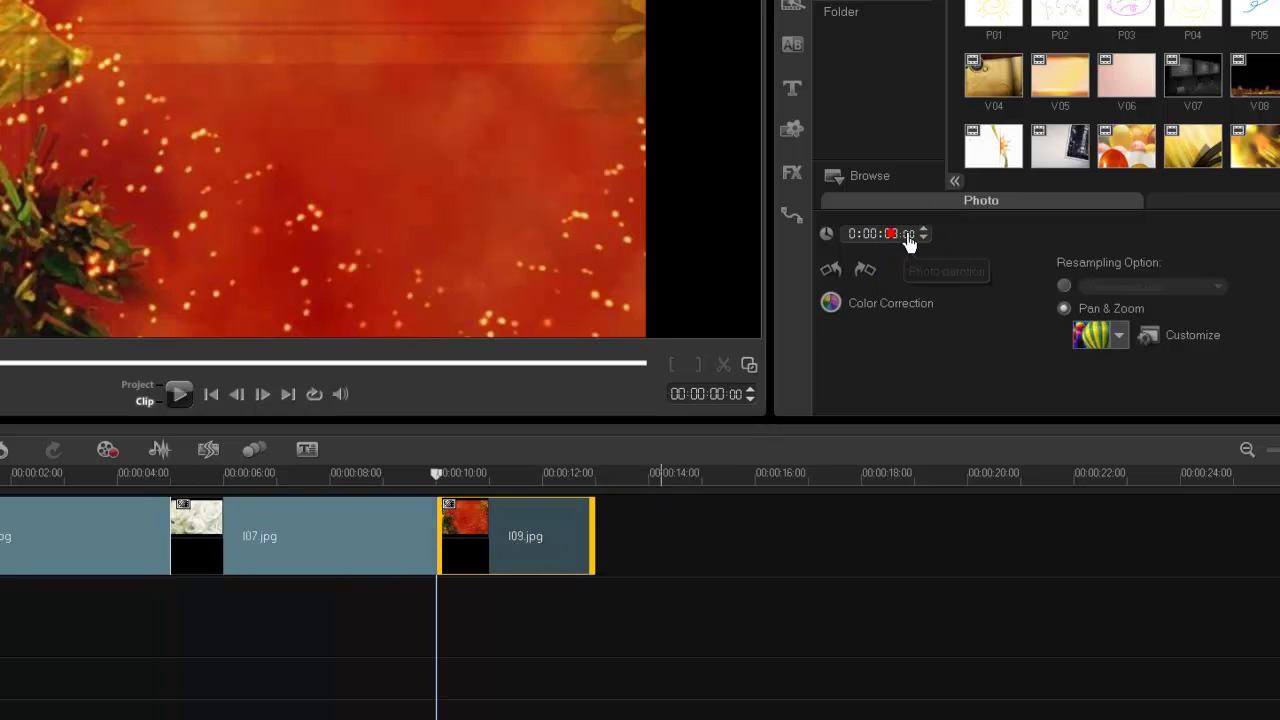
{"action": "left_click", "coordinate": [923, 229]}
{"action": "left_click", "coordinate": [923, 229]}
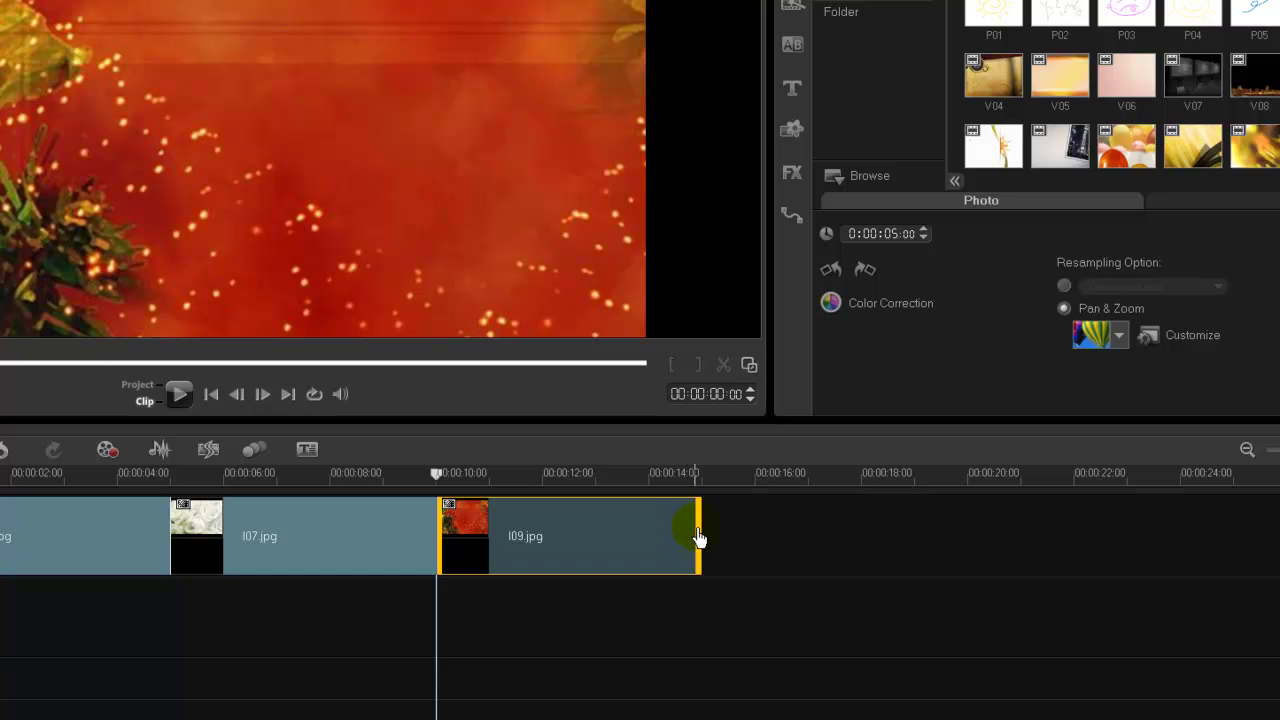
Step: Try stretching the I09.jpg clip on the timeline to 10 seconds and trimming it to 0:00:07:04, and undo both changes
{"action": "left_click_drag", "start_coordinate": [698, 538], "coordinate": [967, 542]}
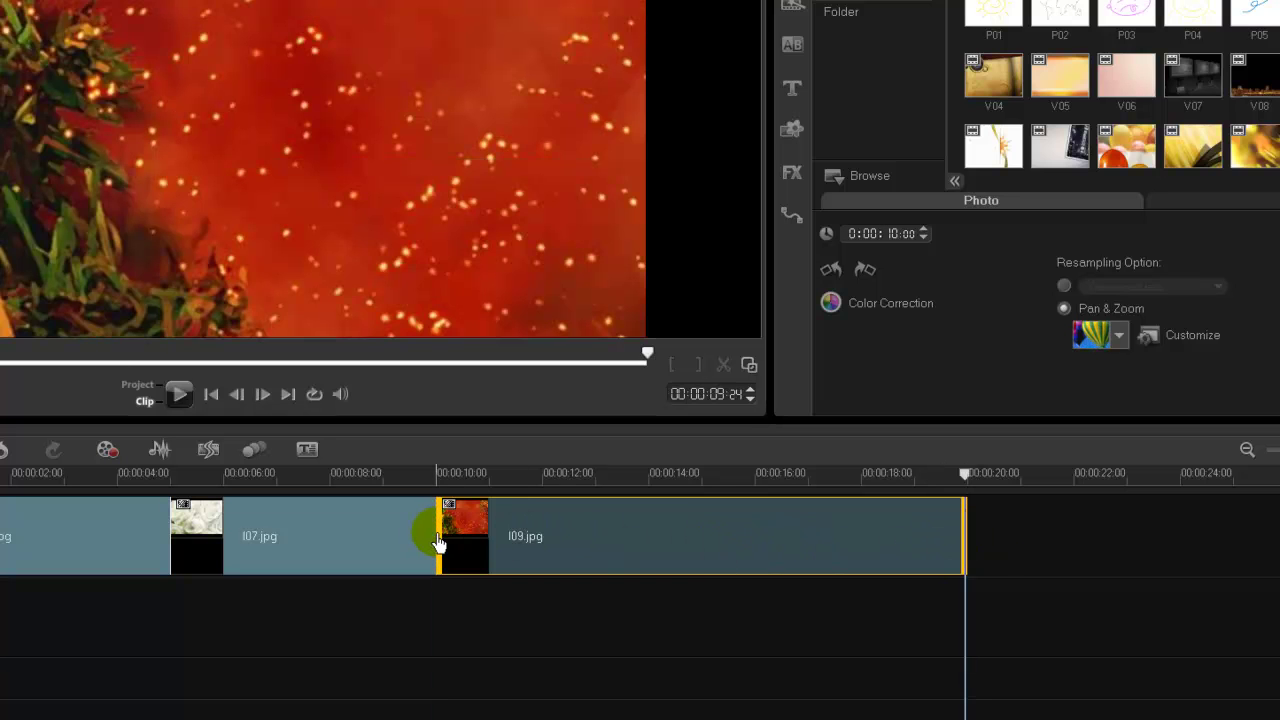
{"action": "left_click_drag", "start_coordinate": [965, 540], "coordinate": [813, 542]}
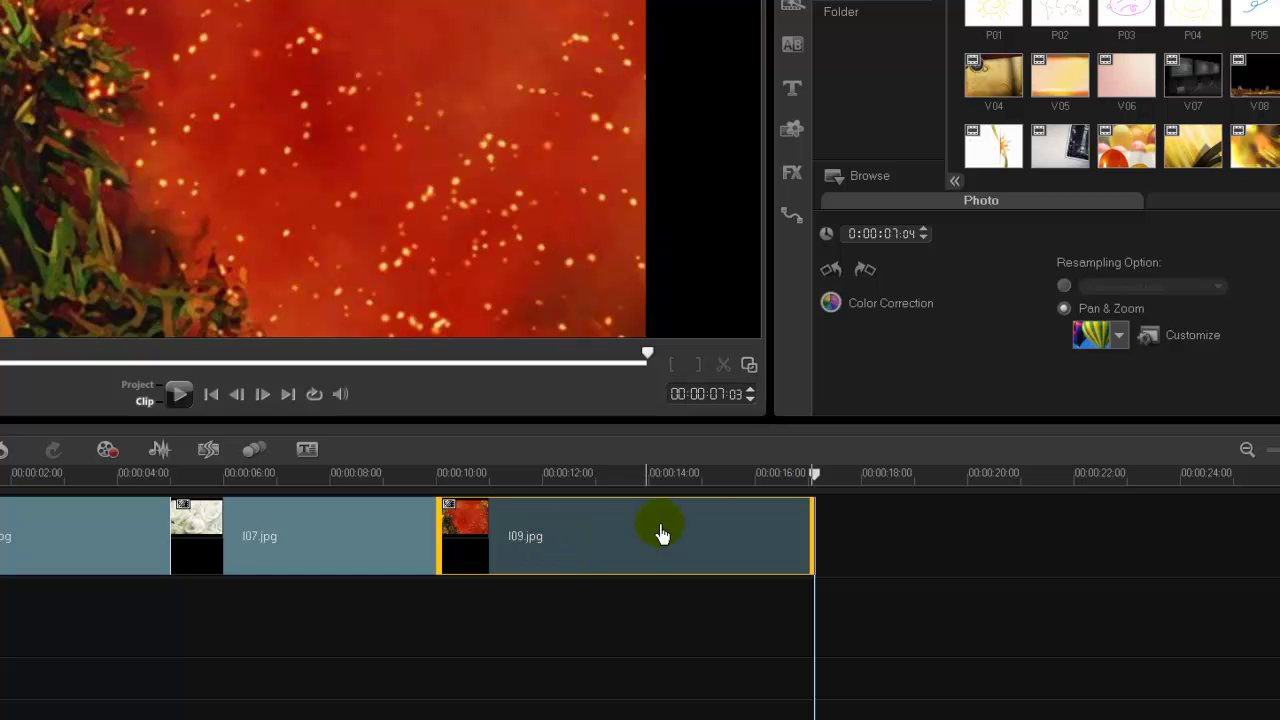
{"action": "left_click", "coordinate": [905, 236]}
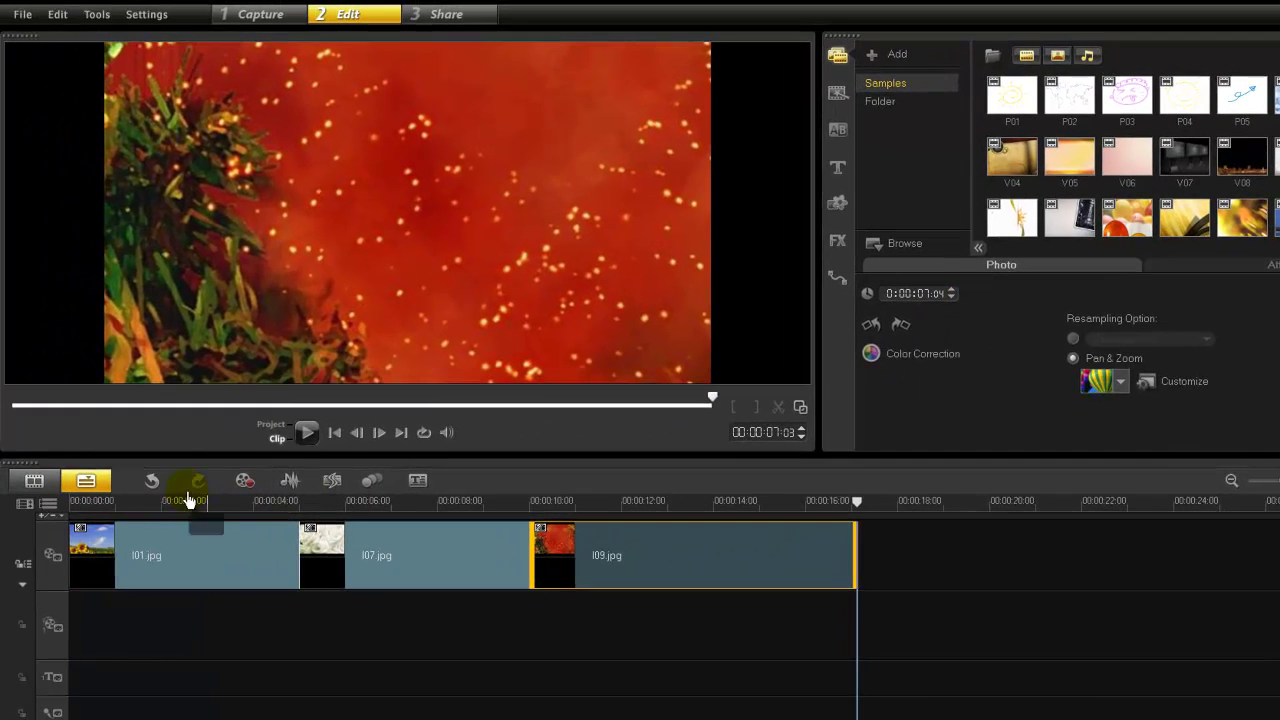
{"action": "left_click", "coordinate": [140, 478]}
{"action": "left_click", "coordinate": [153, 482]}
Step: Scrub the timeline through the I07.jpg and I09.jpg clips and return to 00:00:04:02 in the I01.jpg clip
{"action": "left_click", "coordinate": [414, 592]}
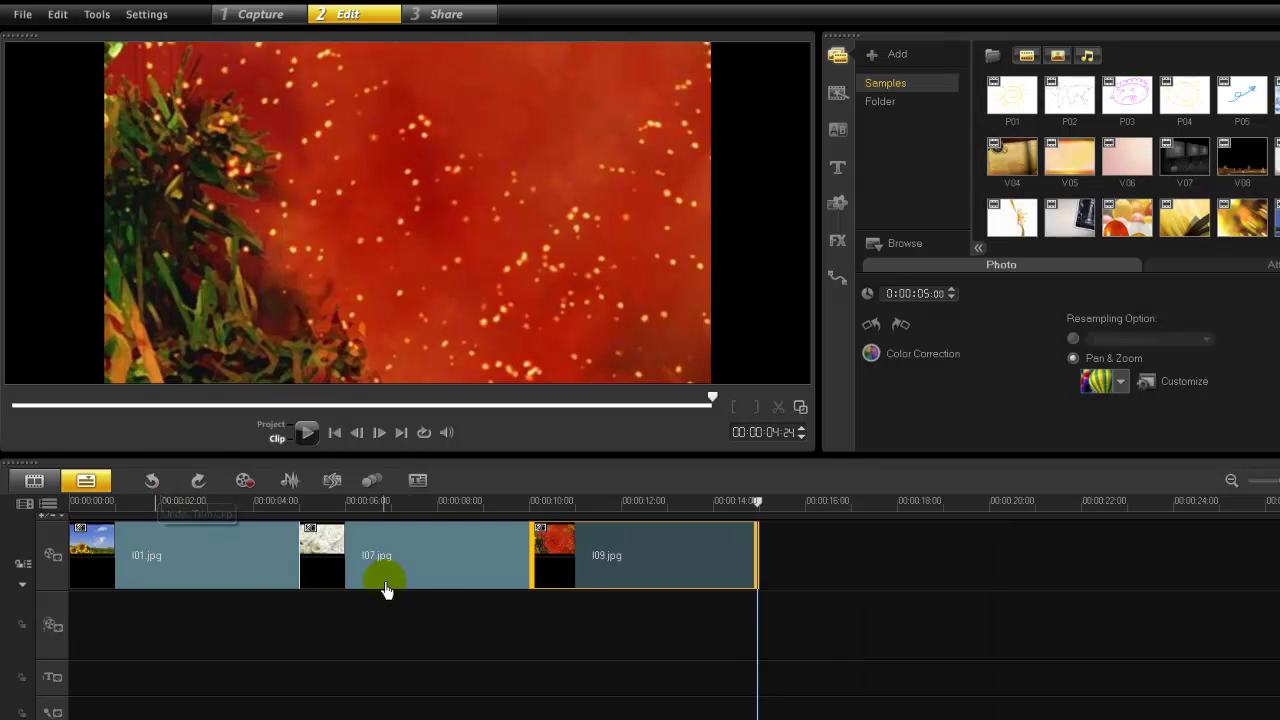
{"action": "left_click_drag", "start_coordinate": [255, 505], "coordinate": [489, 505]}
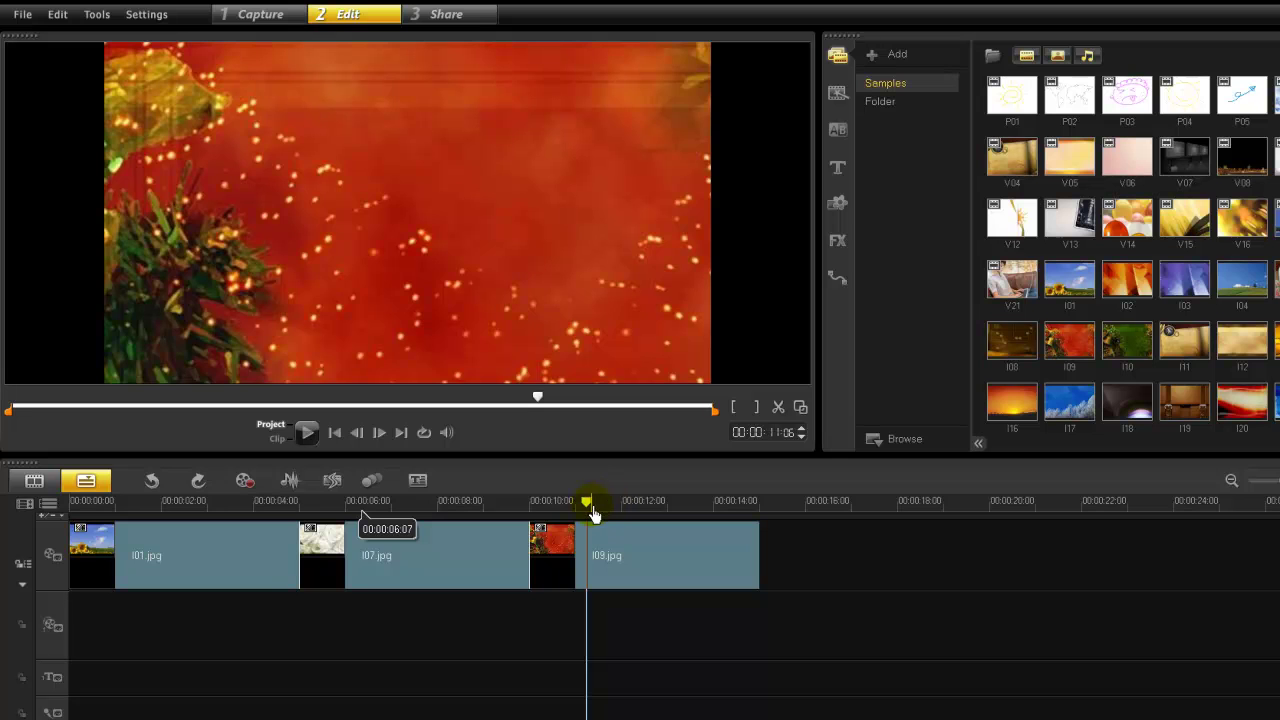
{"action": "left_click_drag", "start_coordinate": [586, 505], "coordinate": [256, 535]}
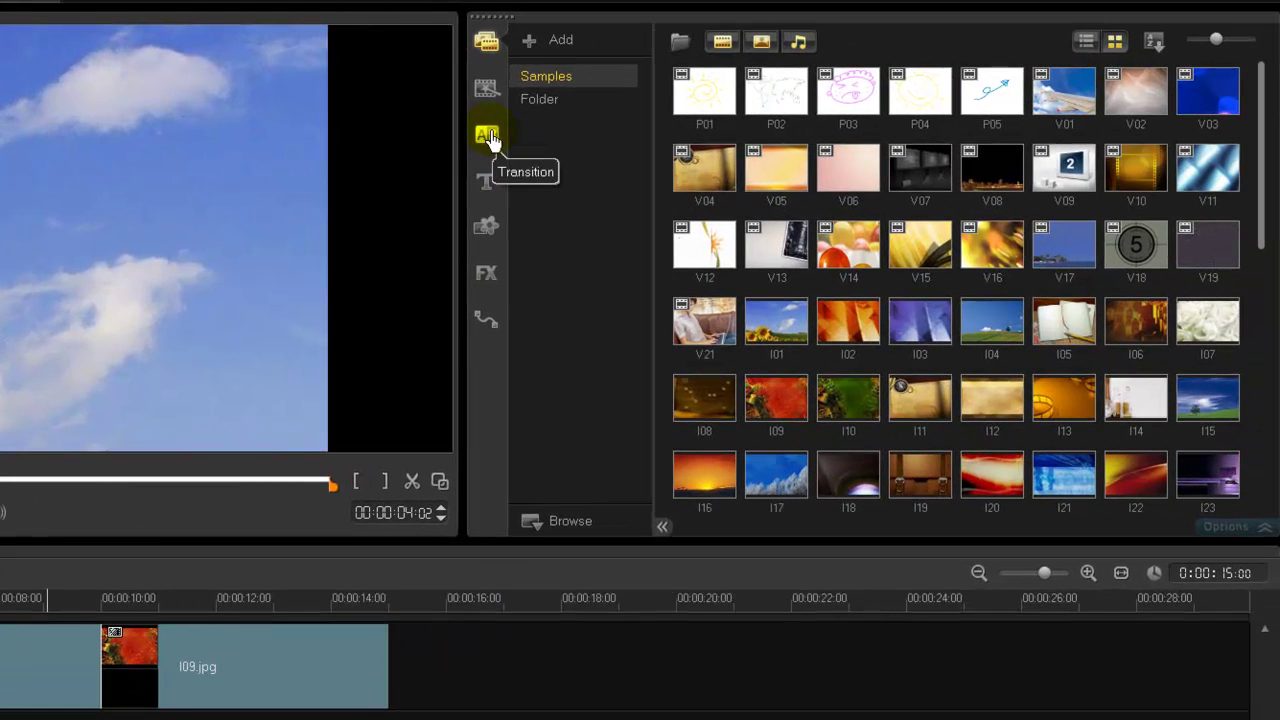
Step: Open the transition library and list all transitions
{"action": "left_click", "coordinate": [487, 137]}
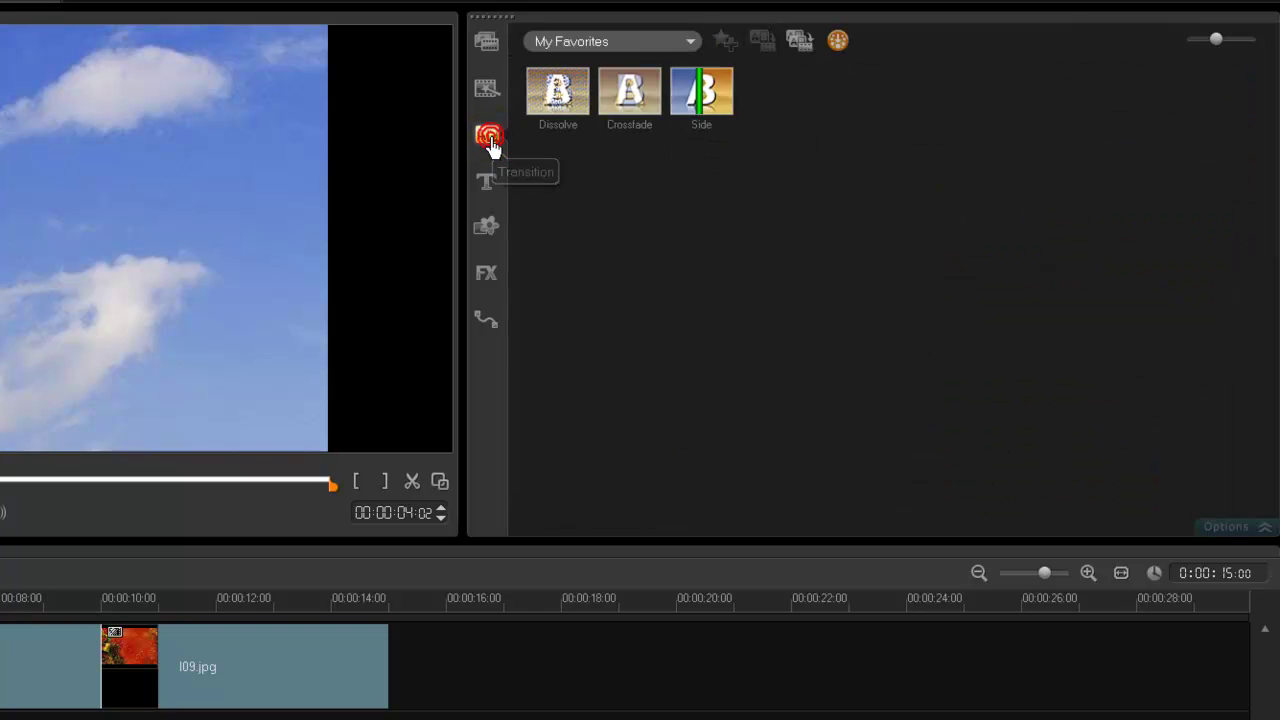
{"action": "left_click", "coordinate": [690, 44]}
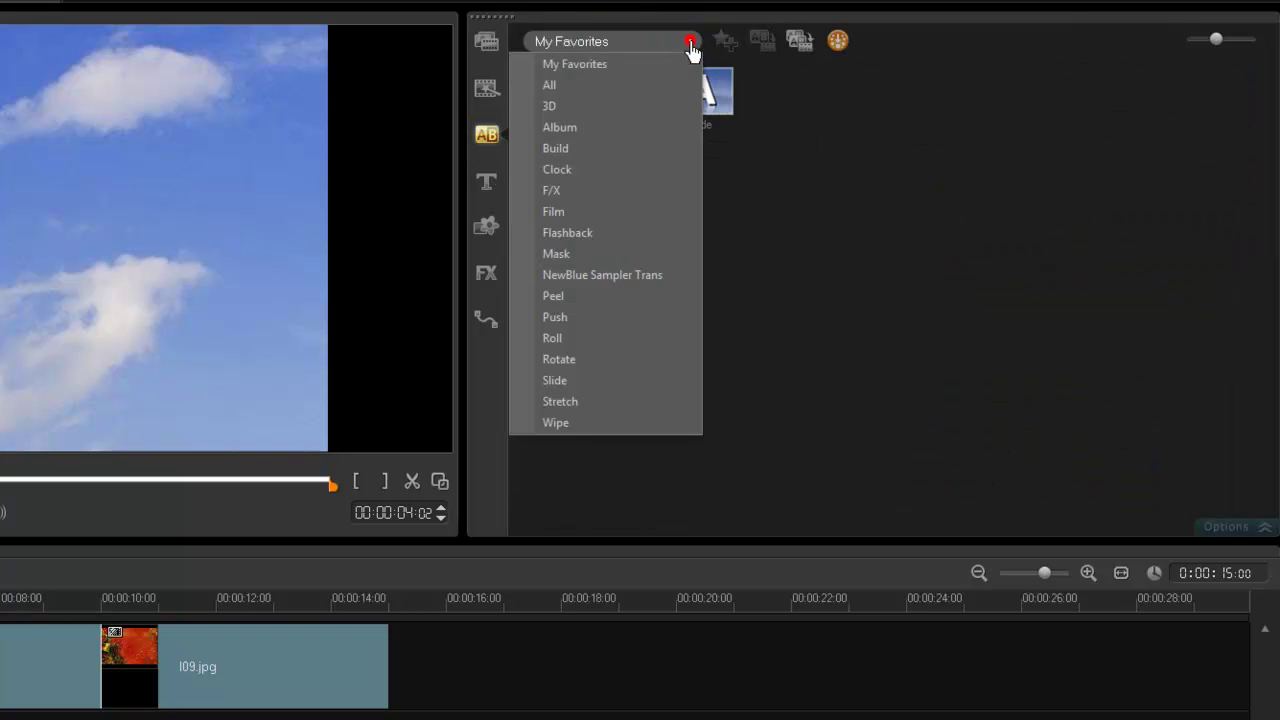
{"action": "left_click", "coordinate": [607, 88]}
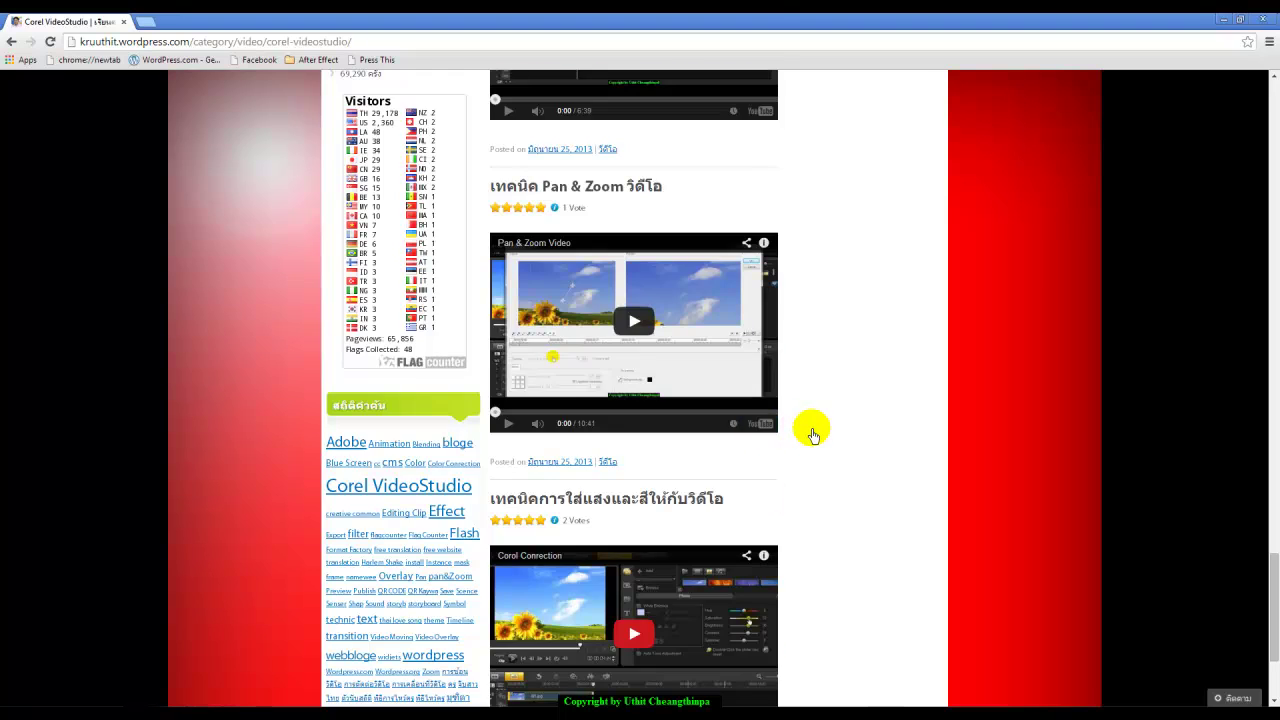
Step: Look through the Corel VideoStudio category page in the web browser
{"action": "scroll", "coordinate": [813, 434], "scroll_direction": "up", "scroll_amount": 5}
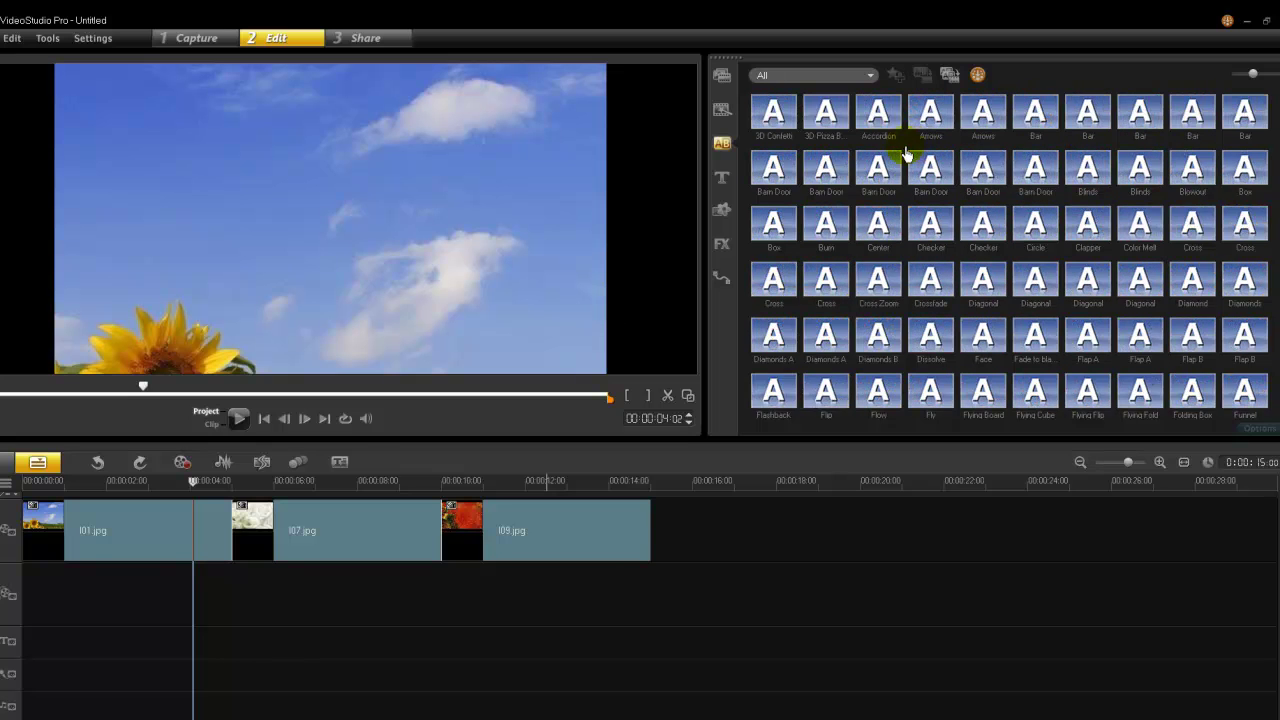
Step: Add the 3D Confetti transition between the I01.jpg and I07.jpg clips and play it
{"action": "left_click", "coordinate": [778, 118]}
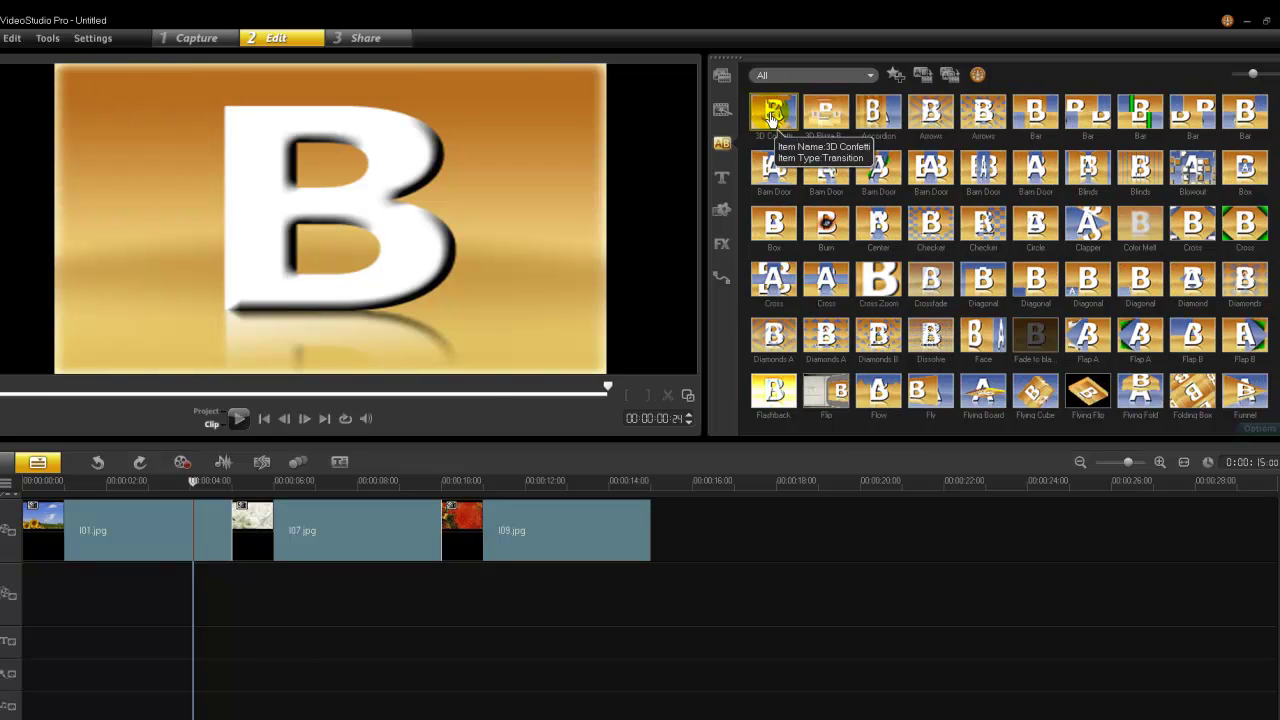
{"action": "left_click_drag", "start_coordinate": [282, 492], "coordinate": [274, 532]}
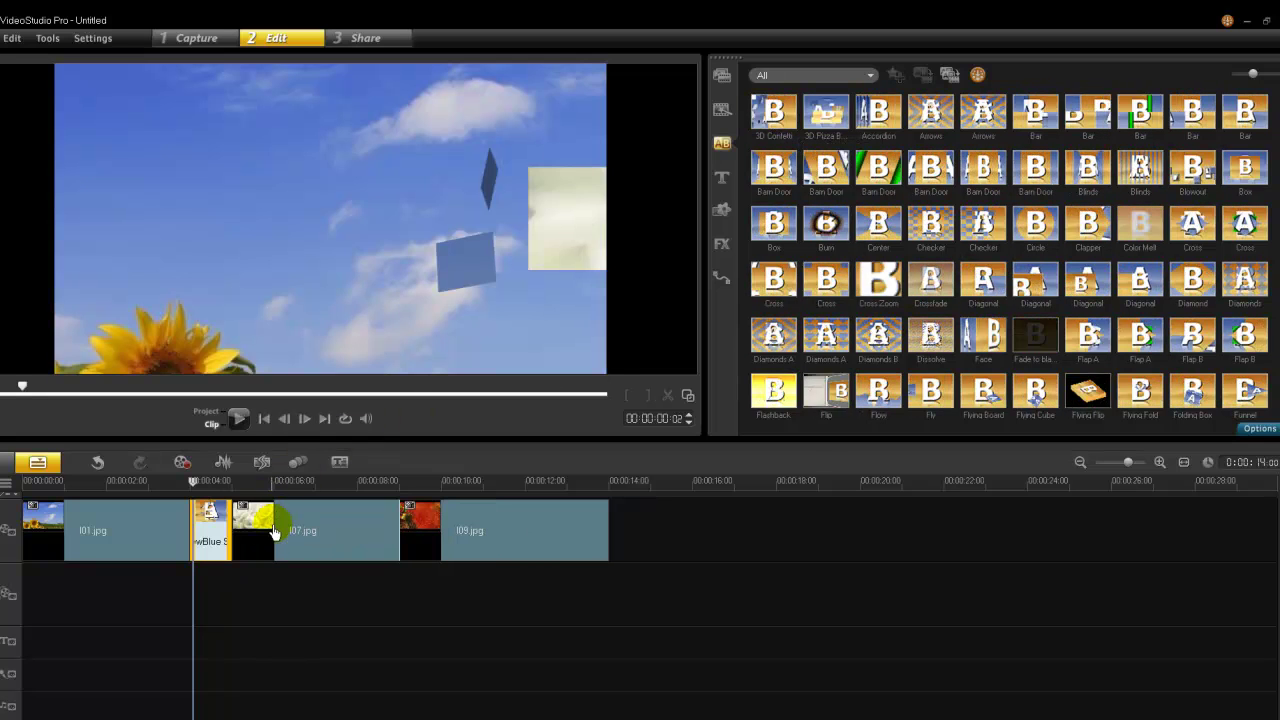
{"action": "left_click", "coordinate": [238, 421]}
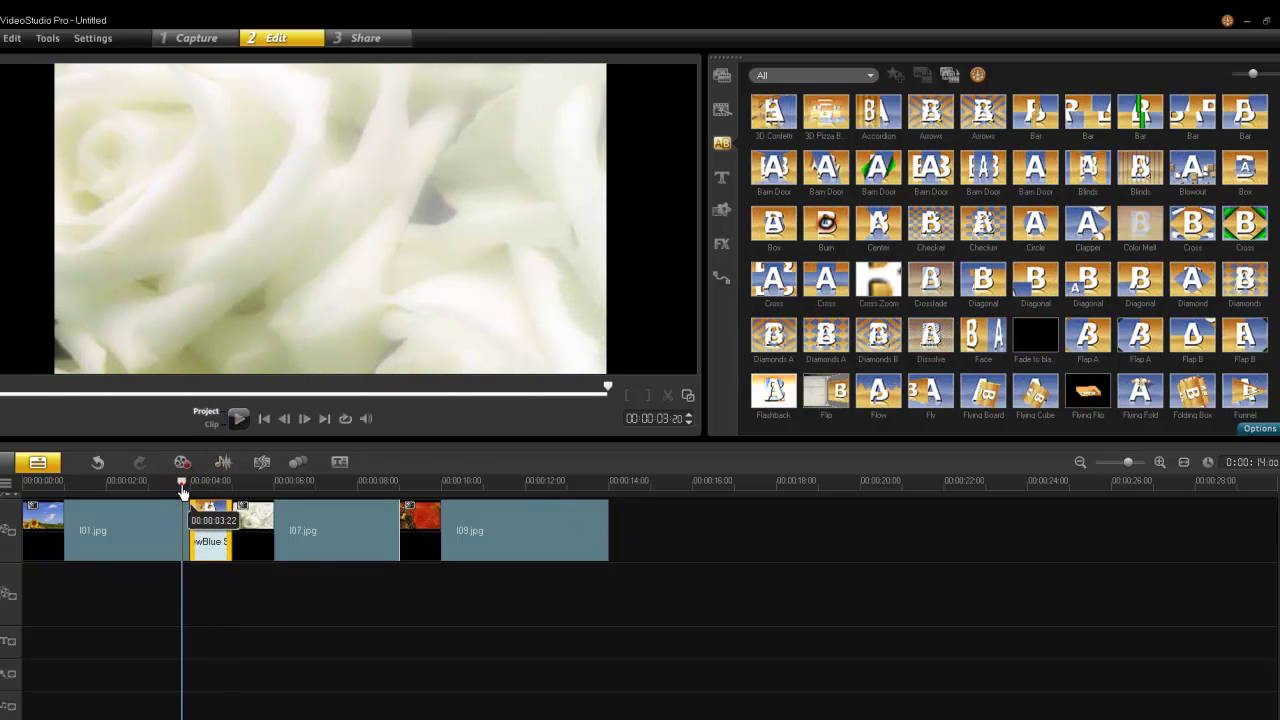
Step: Play the project from shortly before the 3D Confetti transition into the I07.jpg clip, and pause
{"action": "left_click", "coordinate": [181, 483]}
{"action": "left_click", "coordinate": [159, 484]}
{"action": "left_click", "coordinate": [240, 420]}
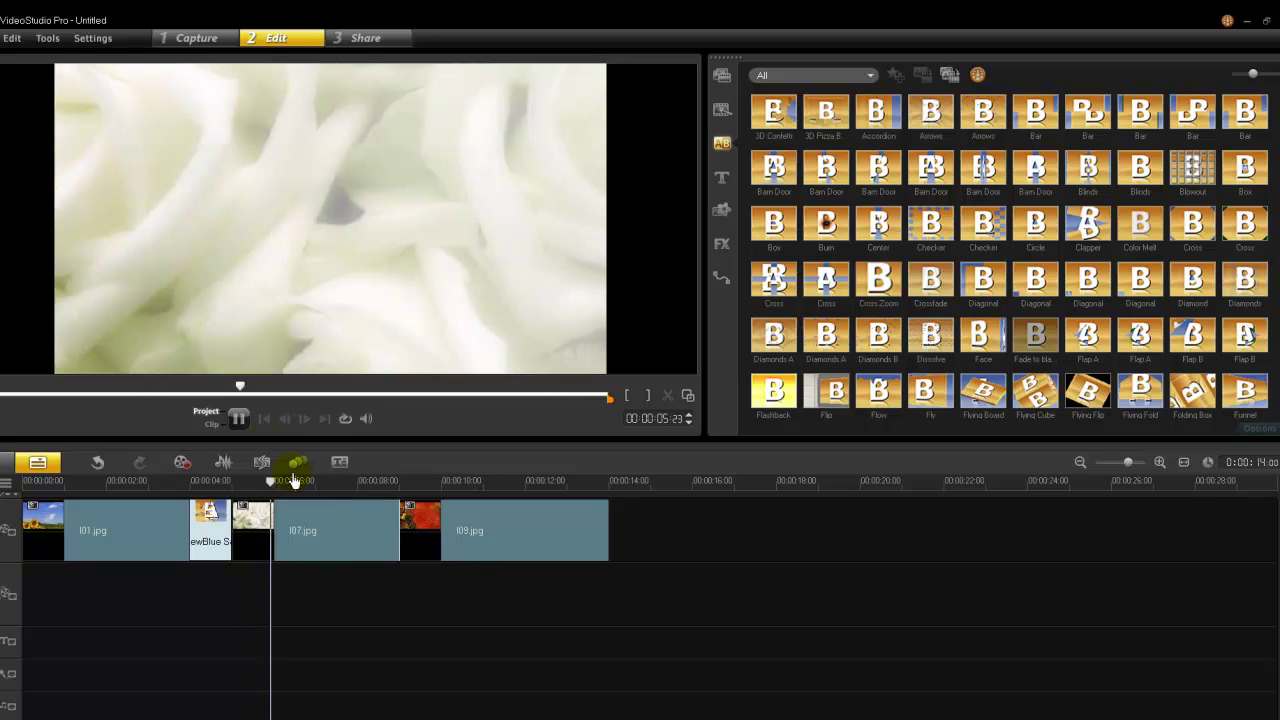
{"action": "left_click", "coordinate": [240, 418]}
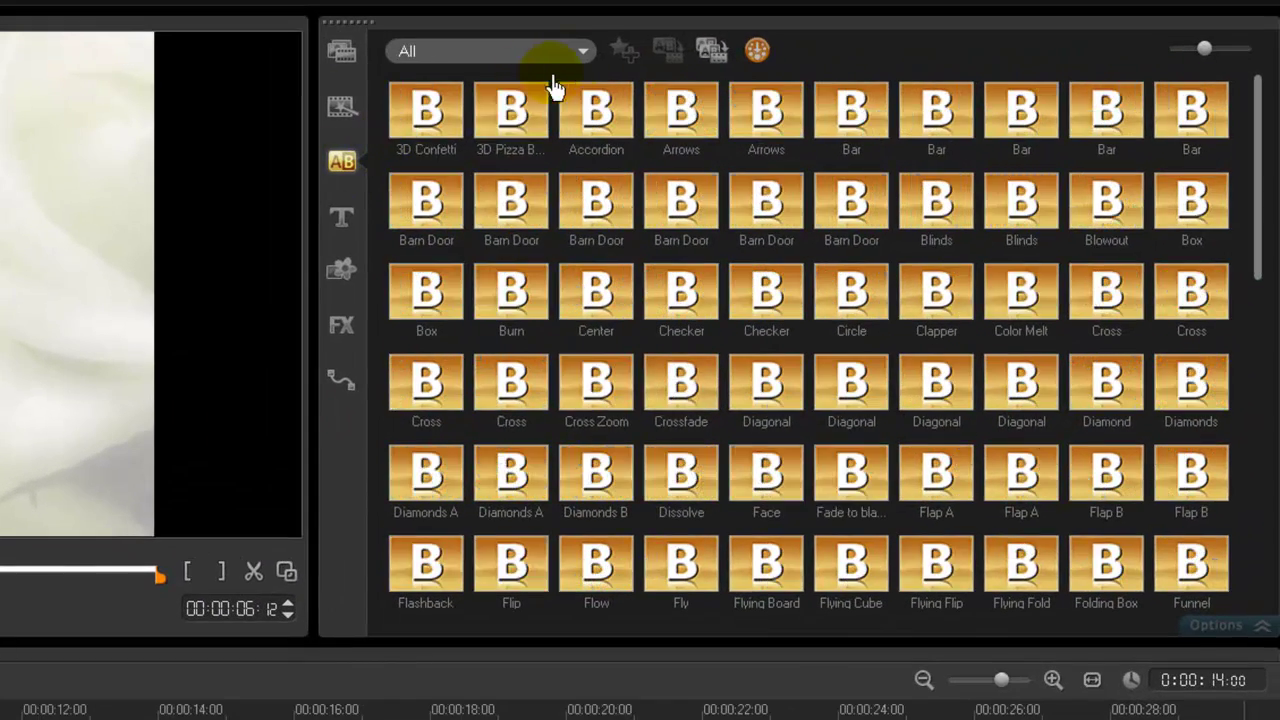
Step: Filter the transition library to the 3D category
{"action": "left_click", "coordinate": [869, 75]}
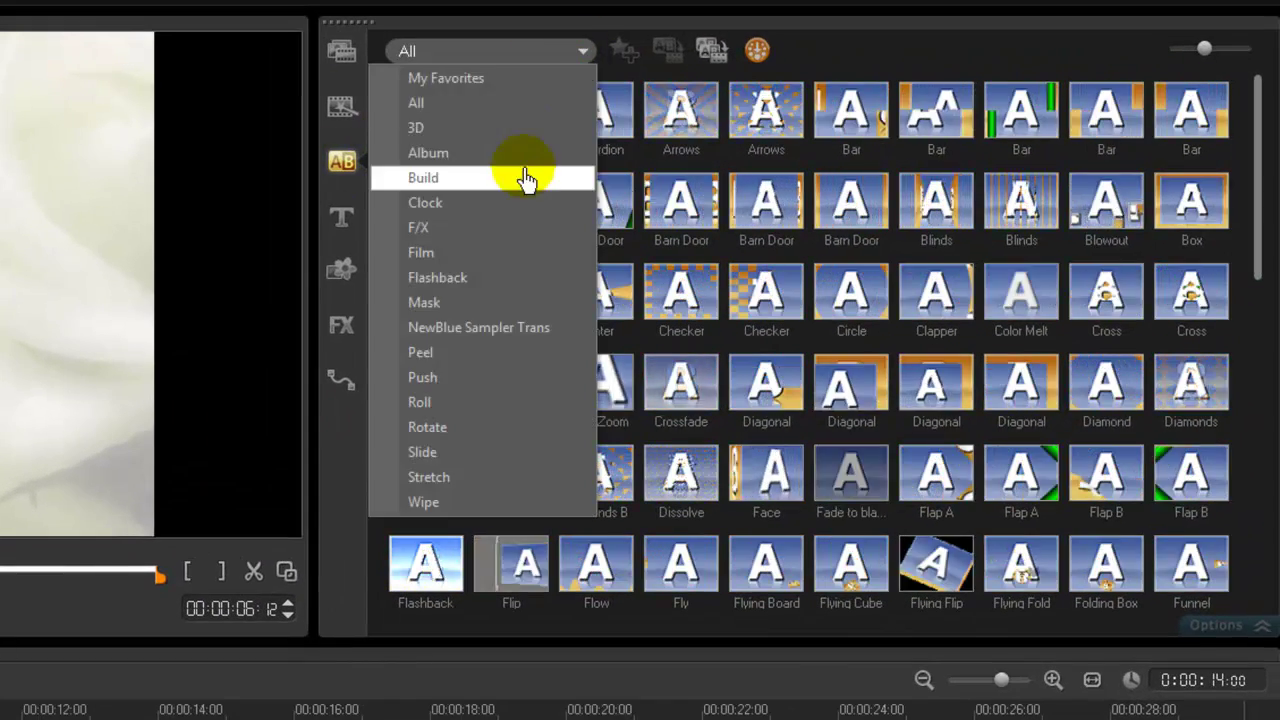
{"action": "left_click", "coordinate": [431, 128]}
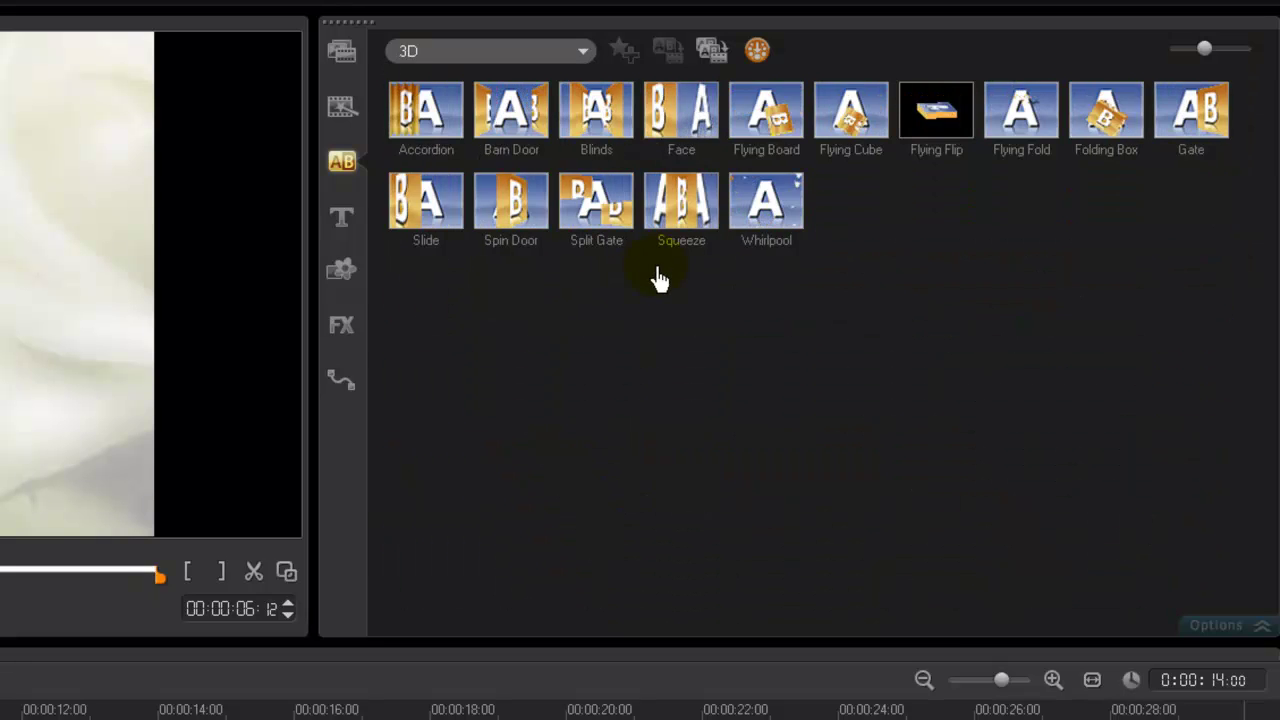
Step: Add the Flip transition from the Album category between the I07.jpg and I09.jpg clips and play it
{"action": "left_click", "coordinate": [582, 52]}
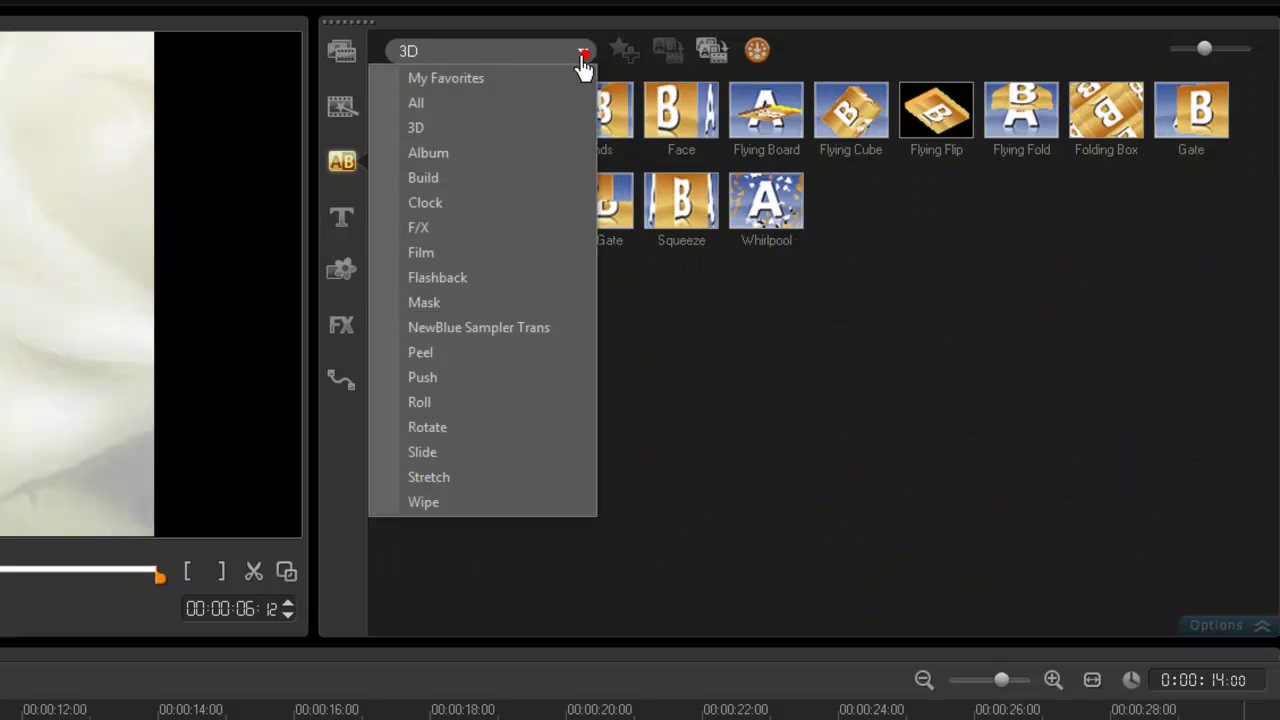
{"action": "left_click", "coordinate": [474, 157]}
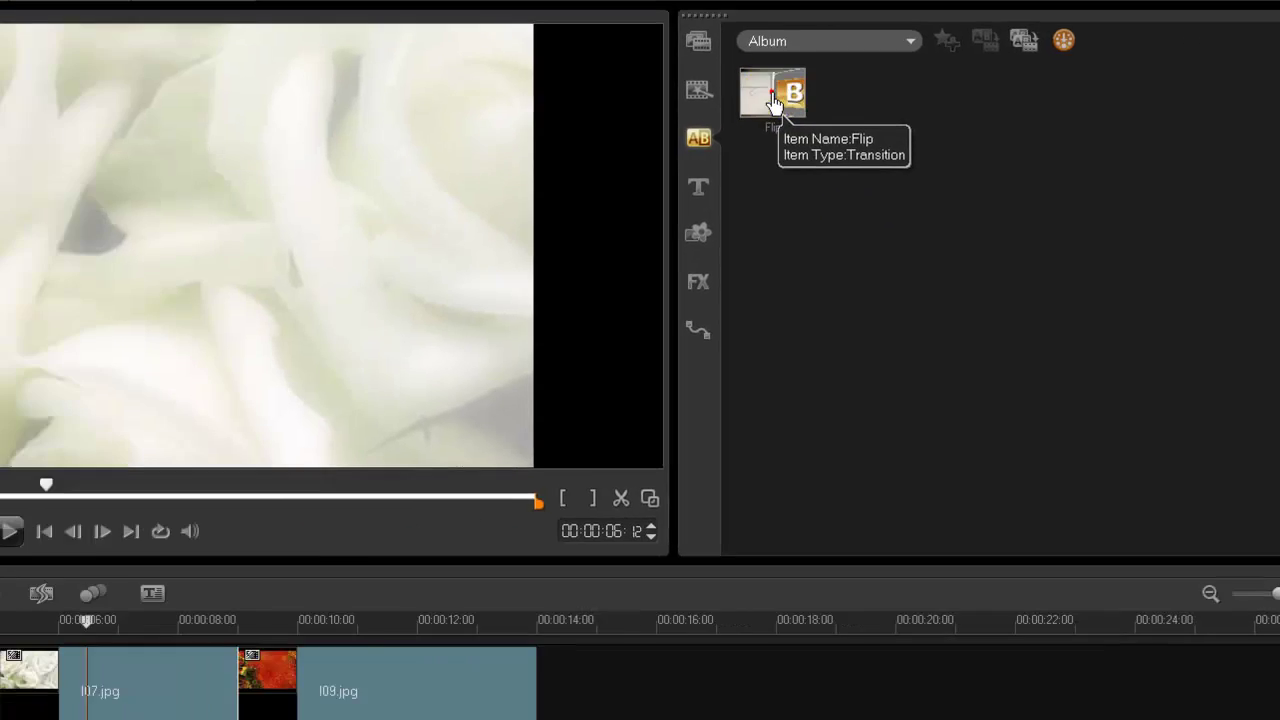
{"action": "left_click_drag", "start_coordinate": [444, 147], "coordinate": [0, 719]}
{"action": "left_click_drag", "start_coordinate": [585, 603], "coordinate": [613, 615]}
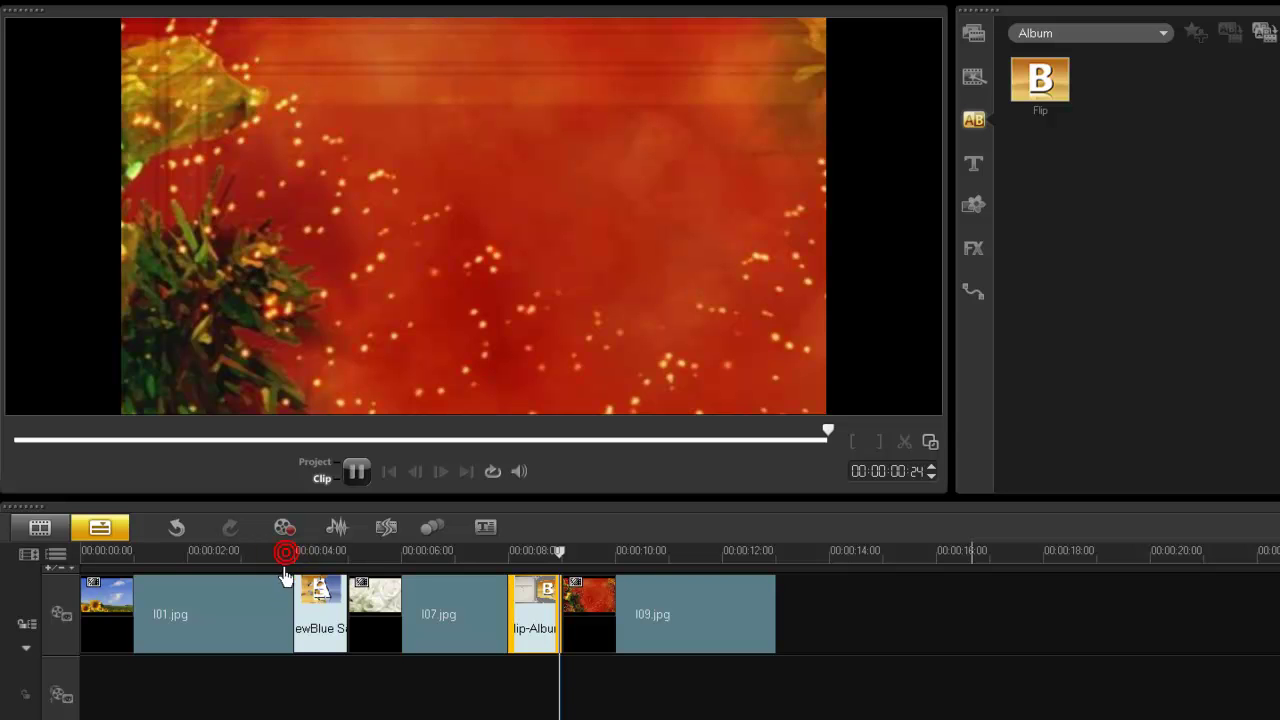
Step: Replace the transition between I01.jpg and I07.jpg with Crossfade from My Favorites and play it
{"action": "left_click", "coordinate": [325, 582]}
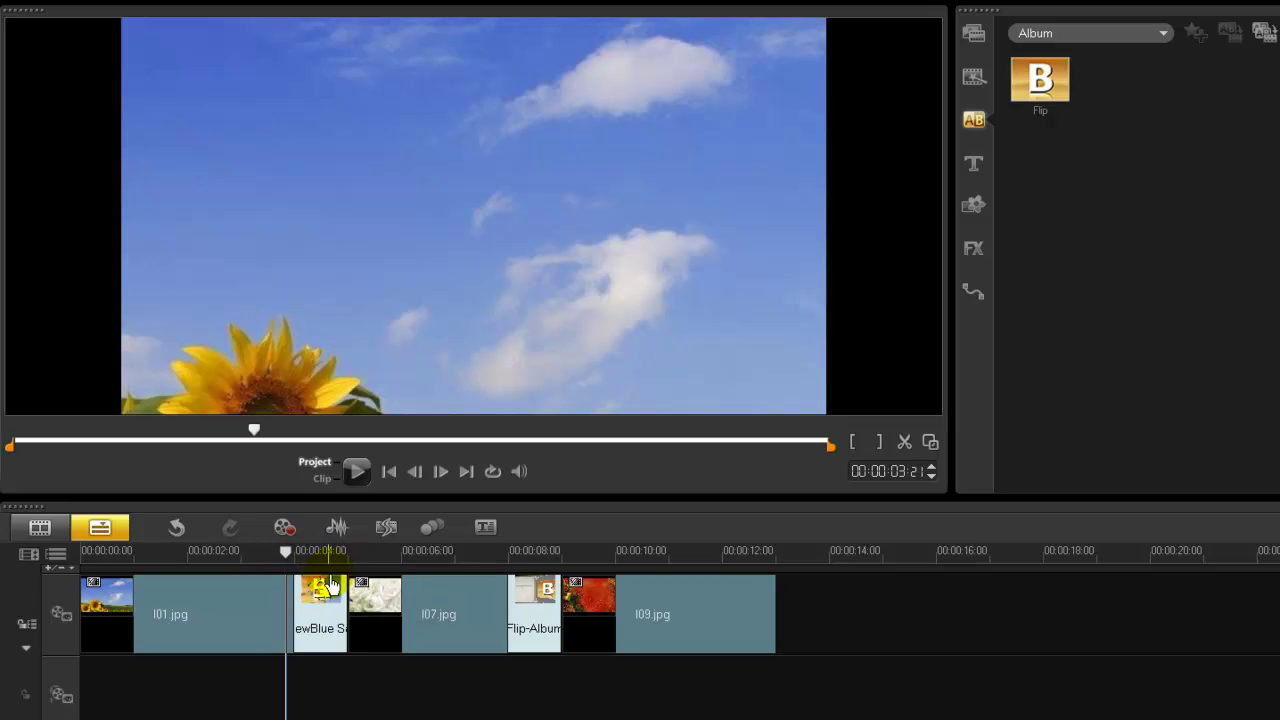
{"action": "left_click_drag", "start_coordinate": [294, 565], "coordinate": [280, 563]}
{"action": "left_click", "coordinate": [316, 632]}
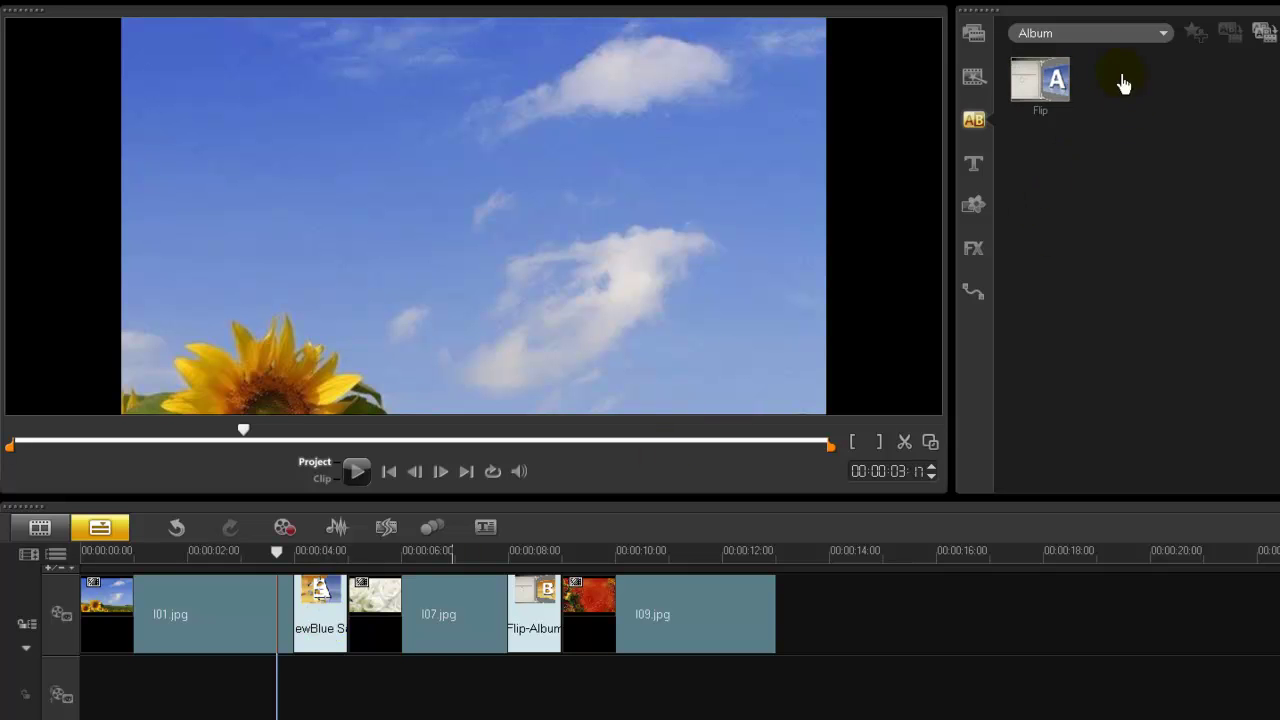
{"action": "left_click", "coordinate": [1160, 38]}
{"action": "left_click", "coordinate": [1120, 75]}
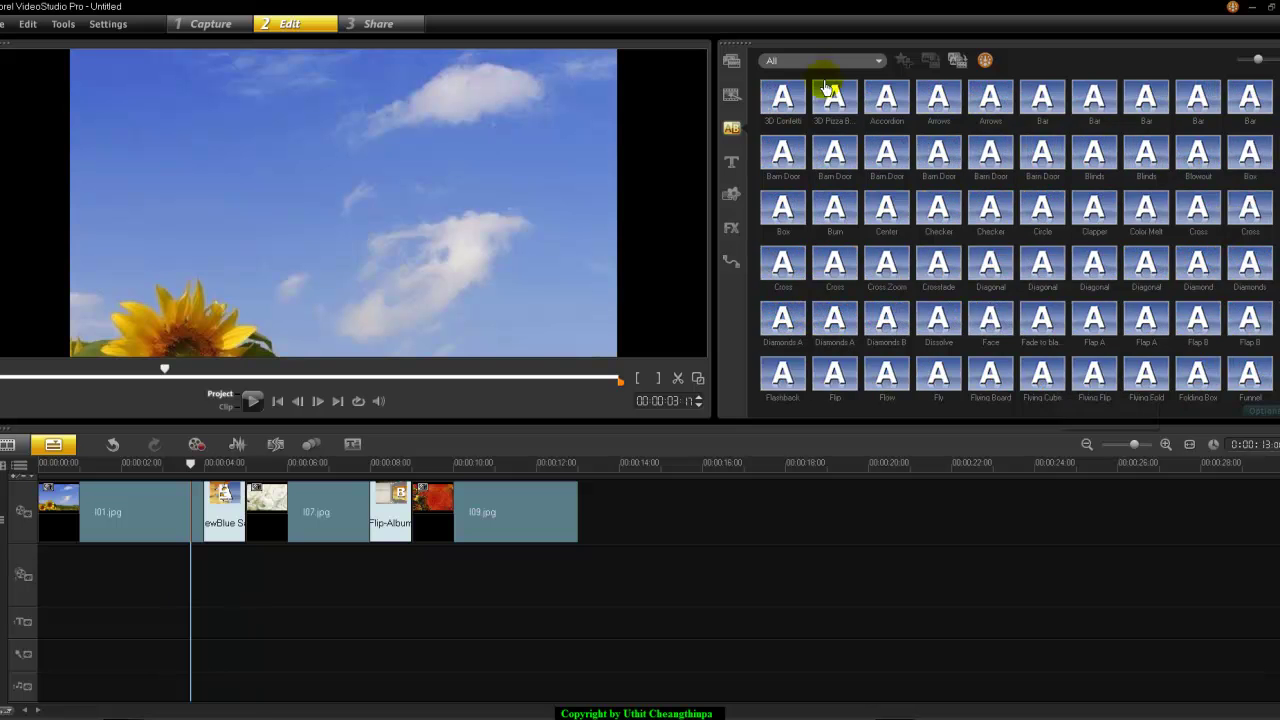
{"action": "left_click", "coordinate": [830, 62]}
{"action": "left_click", "coordinate": [818, 81]}
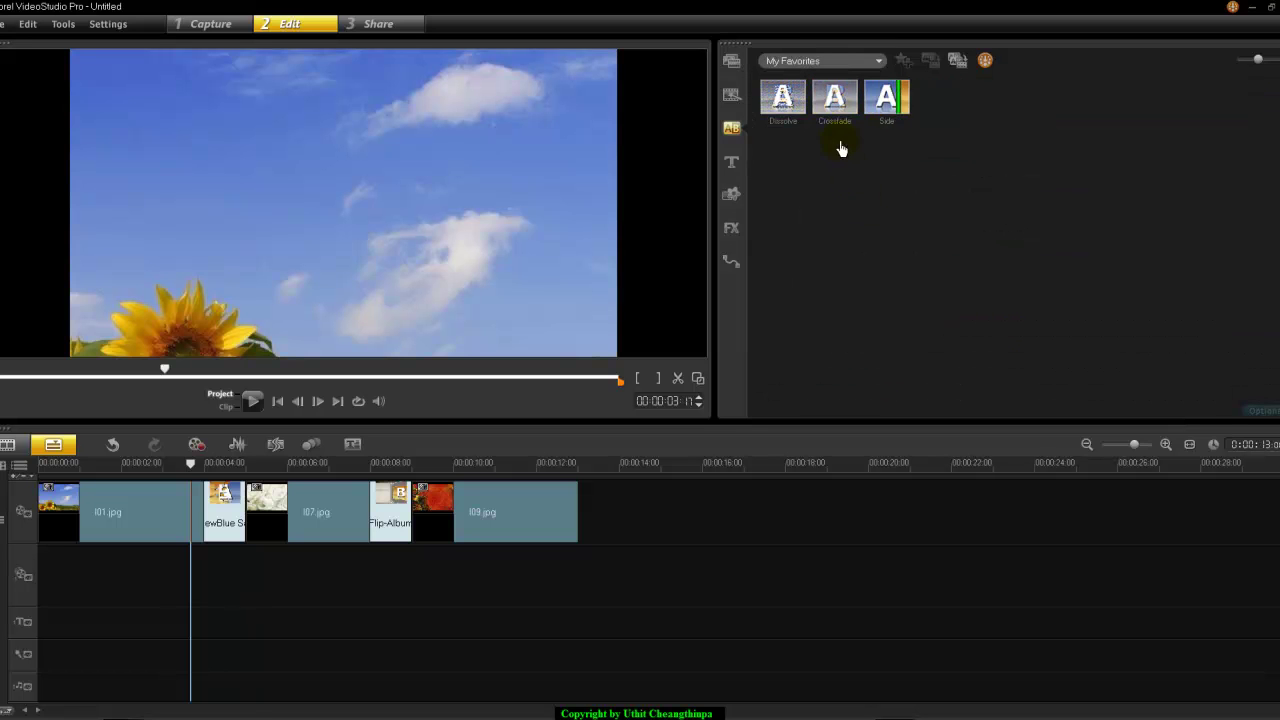
{"action": "left_click_drag", "start_coordinate": [830, 105], "coordinate": [224, 512]}
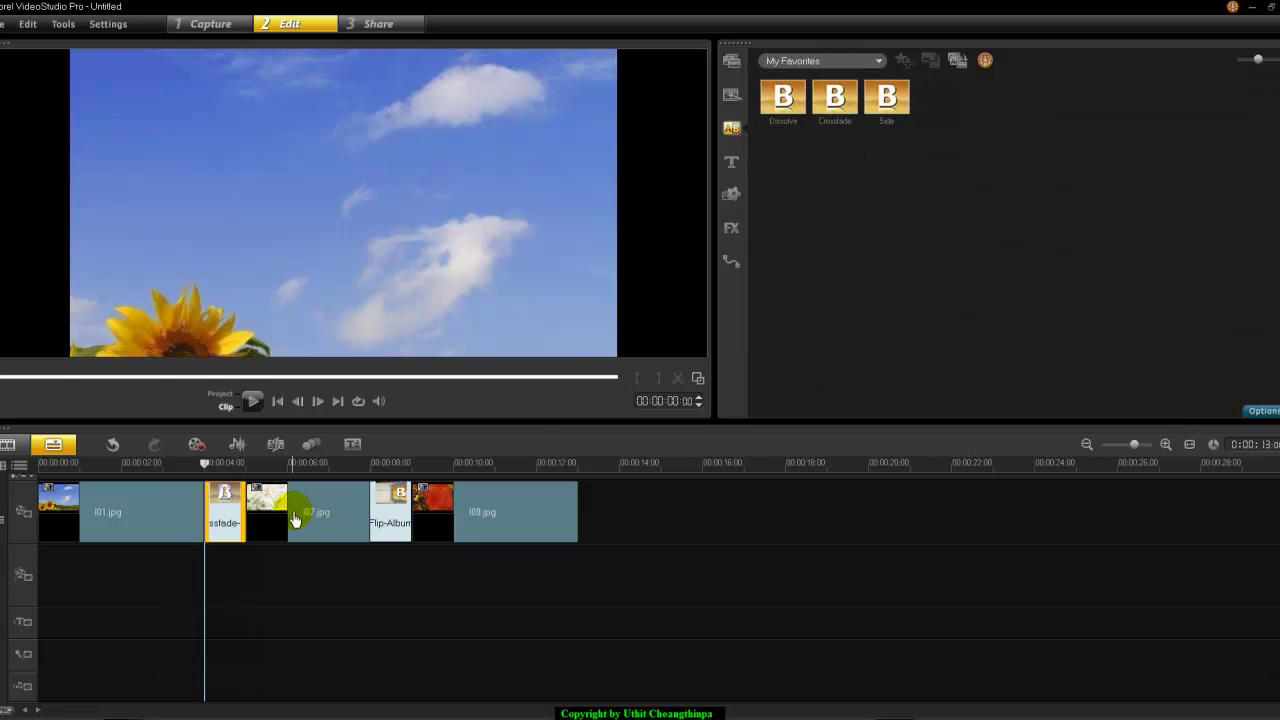
{"action": "left_click", "coordinate": [255, 406]}
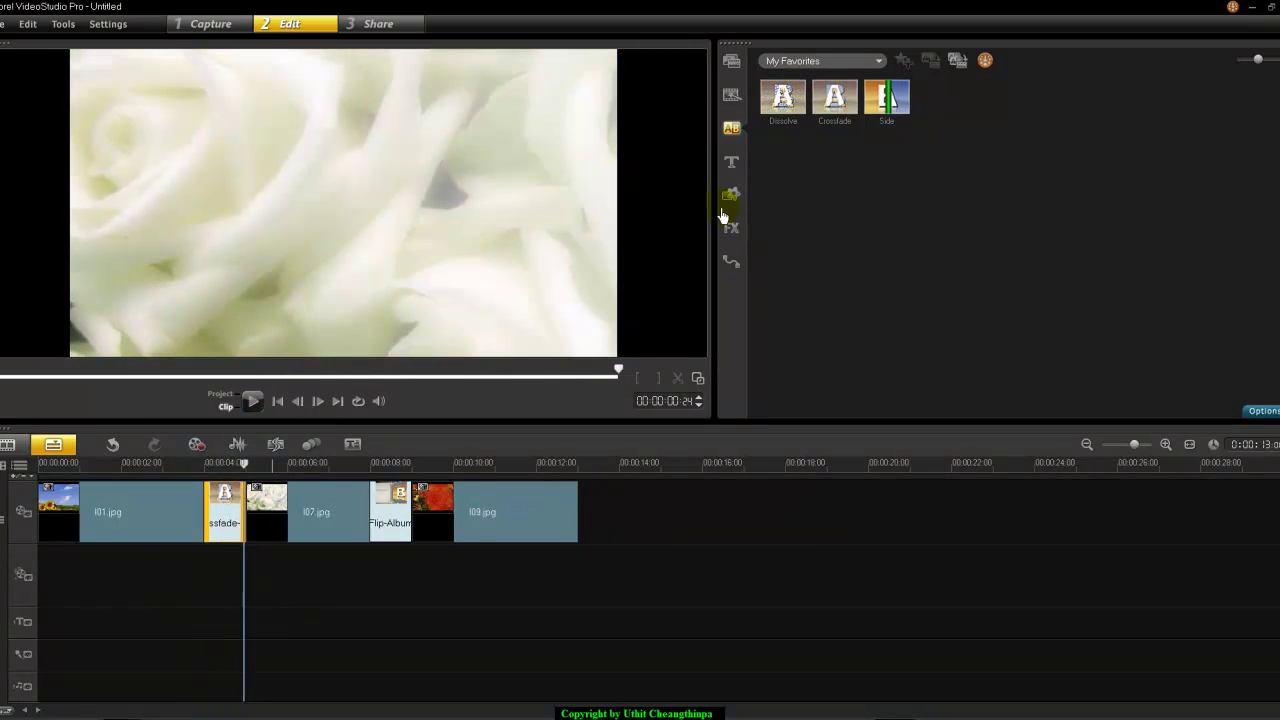
Step: Show all transitions in the library and play the project from the beginning through both transitions
{"action": "left_click", "coordinate": [856, 70]}
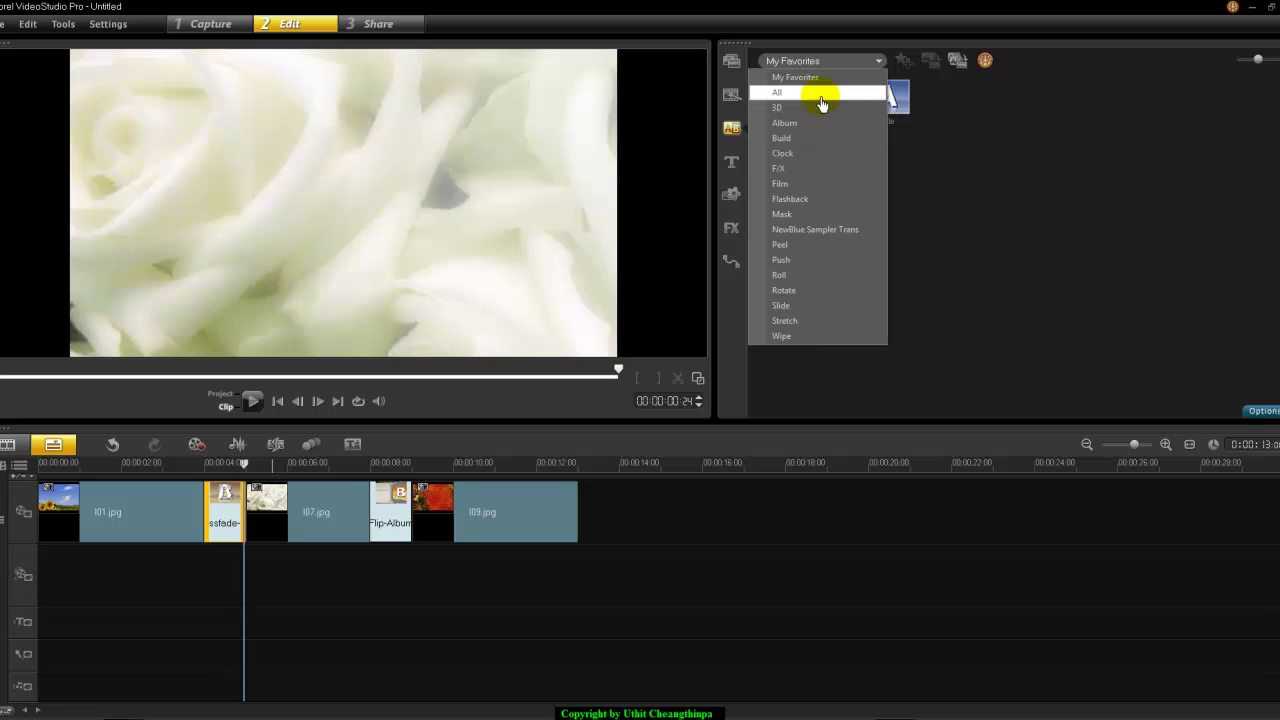
{"action": "left_click", "coordinate": [820, 96]}
{"action": "left_click_drag", "start_coordinate": [211, 472], "coordinate": [44, 477]}
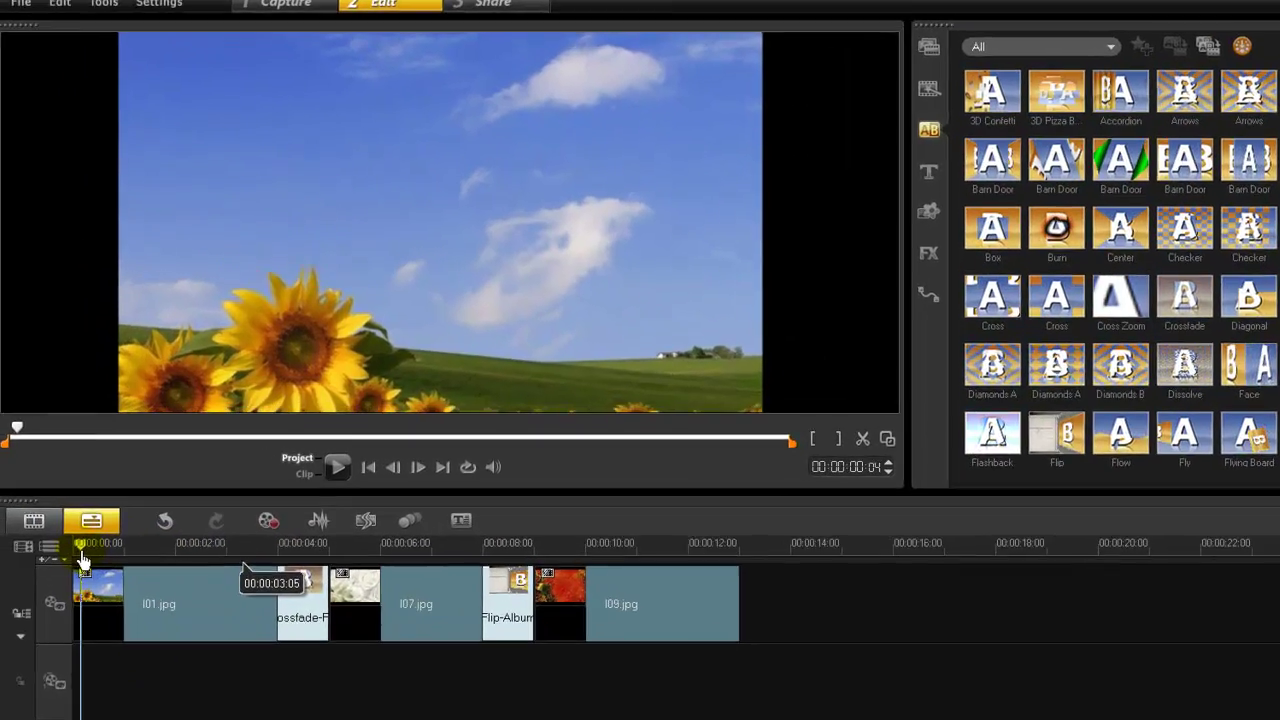
{"action": "left_click", "coordinate": [294, 463]}
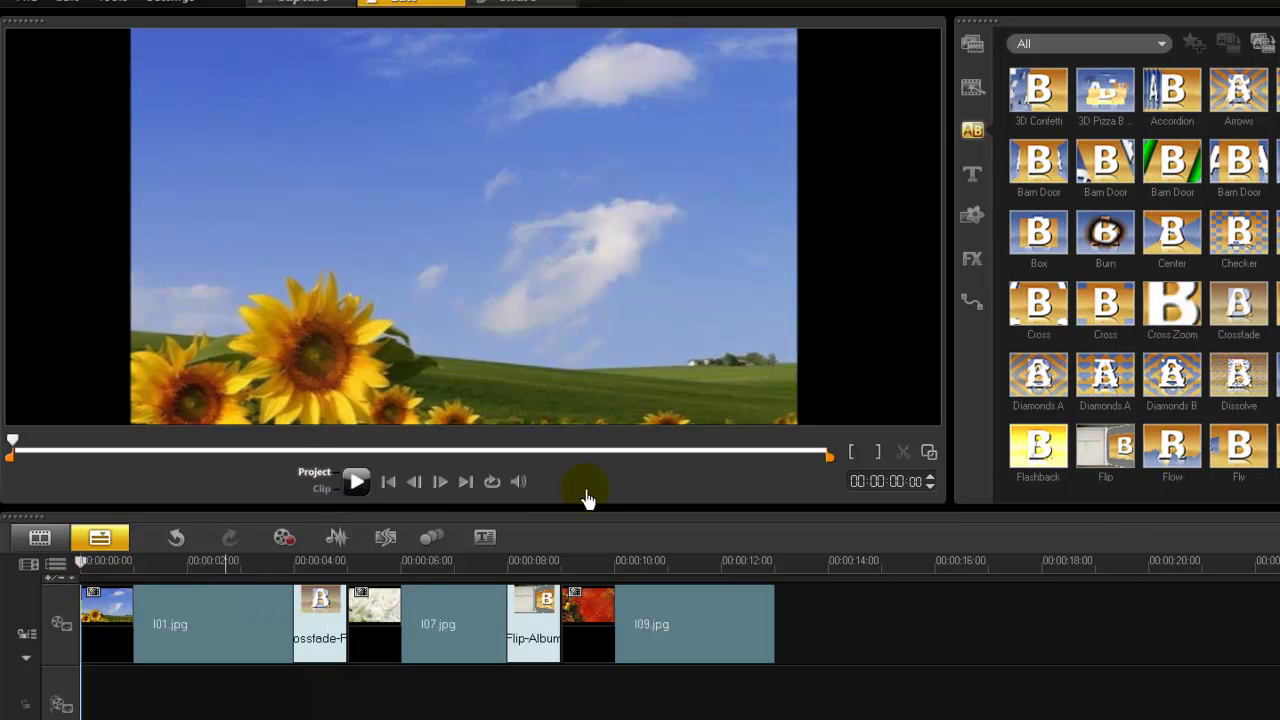
{"action": "key", "text": "space"}
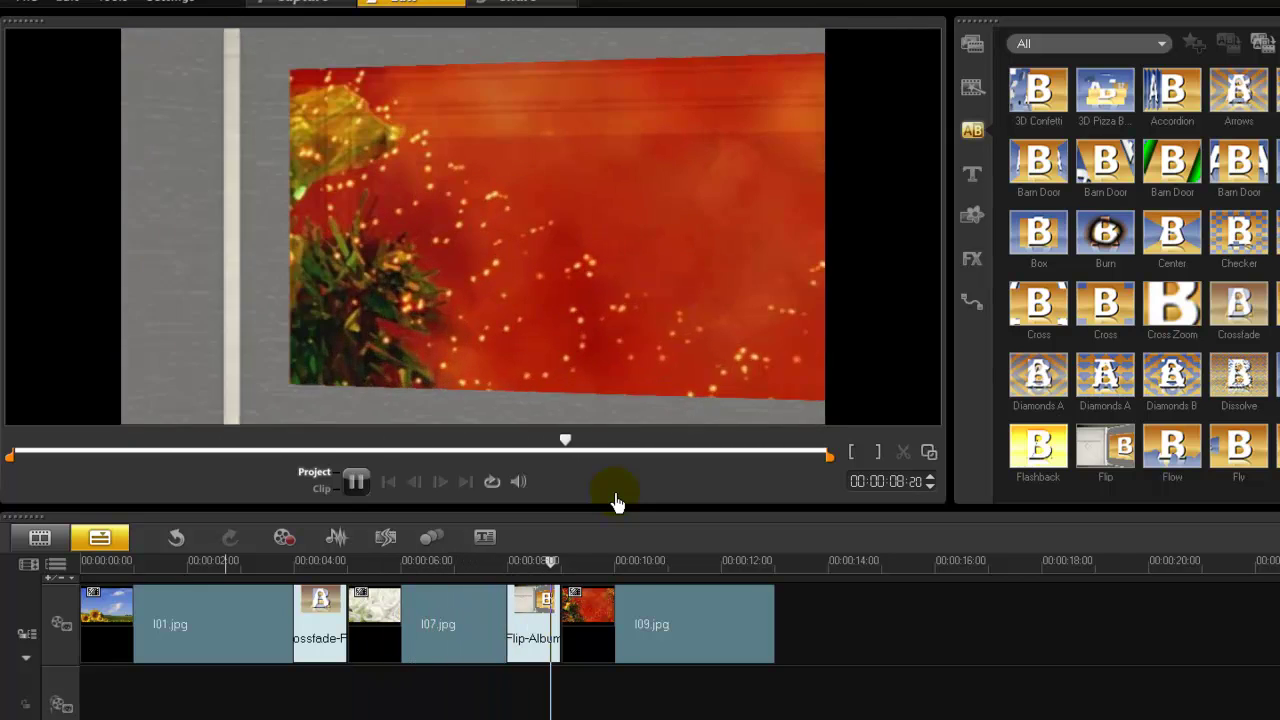
{"action": "left_click", "coordinate": [357, 482]}
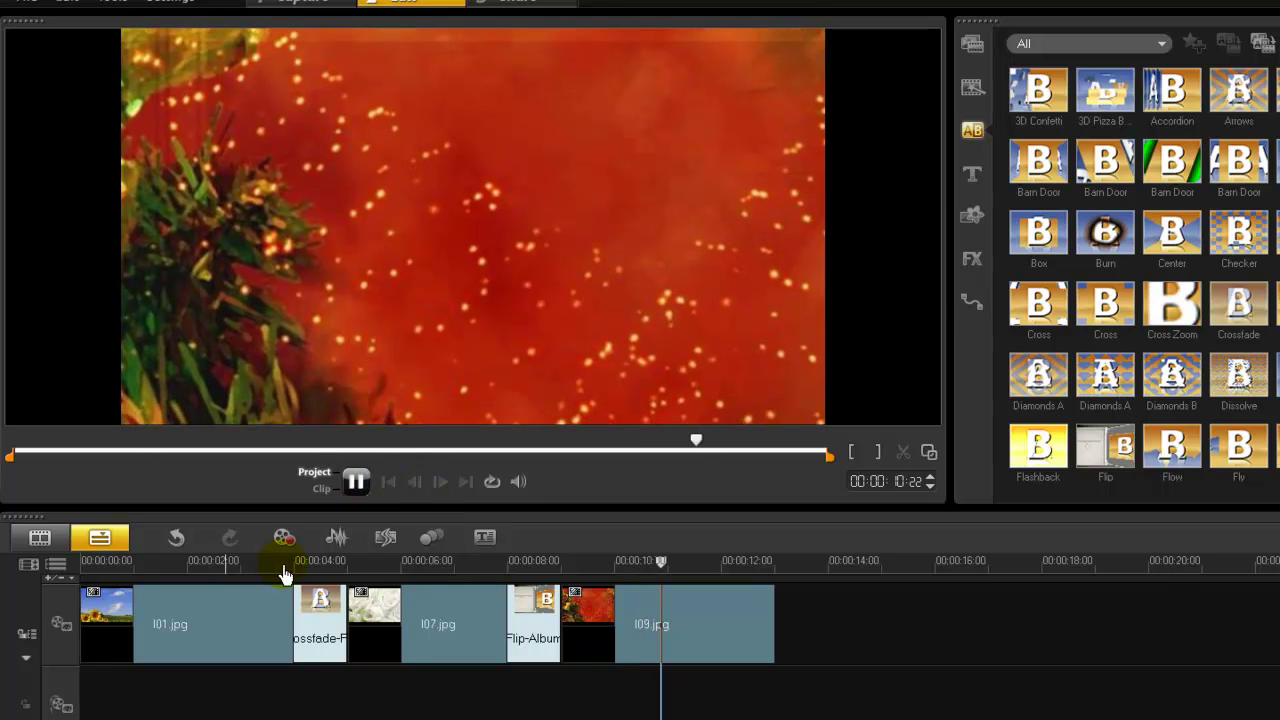
Step: Apply the Bubble video filter to the I01.jpg clip and play the clip
{"action": "left_click", "coordinate": [404, 576]}
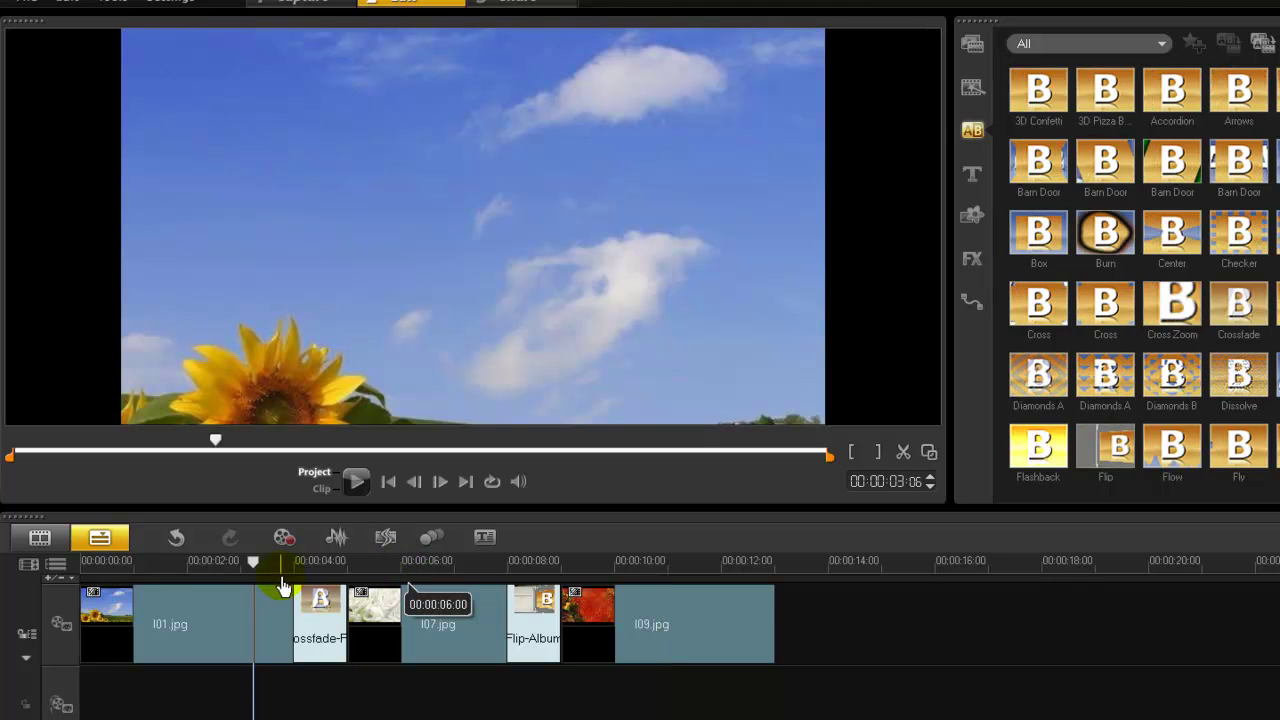
{"action": "left_click_drag", "start_coordinate": [258, 576], "coordinate": [166, 571]}
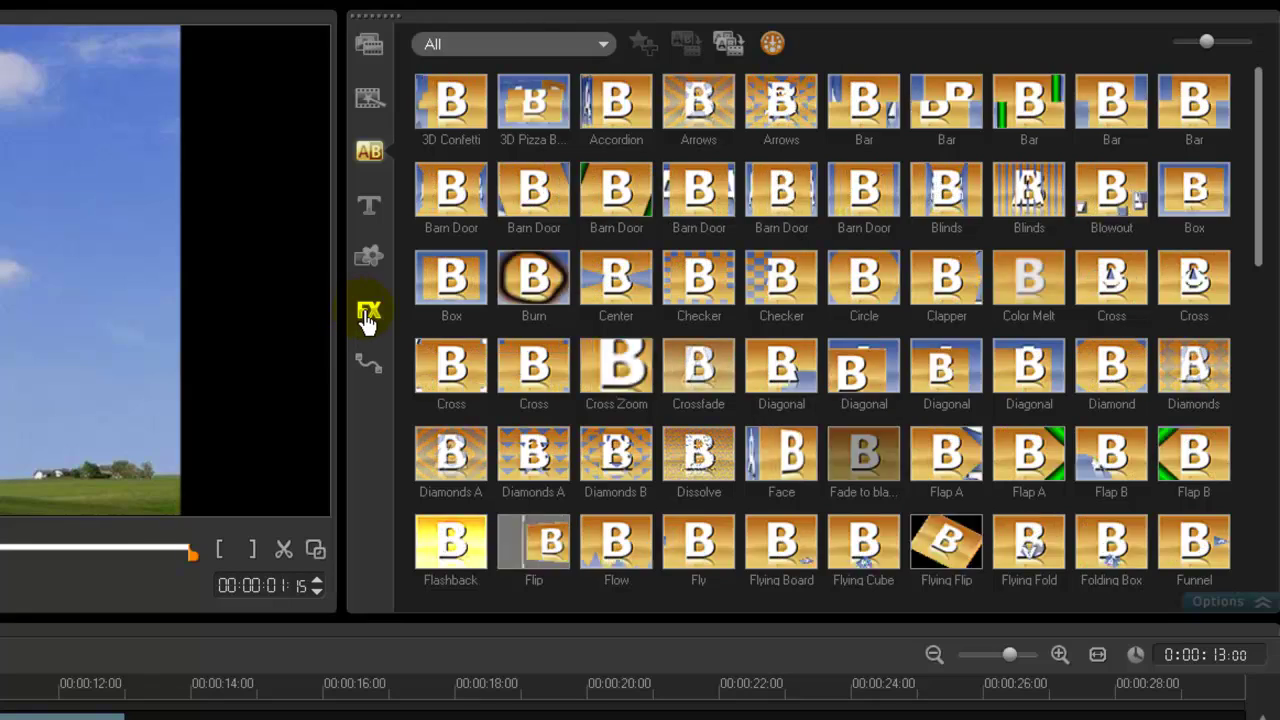
{"action": "left_click", "coordinate": [368, 316]}
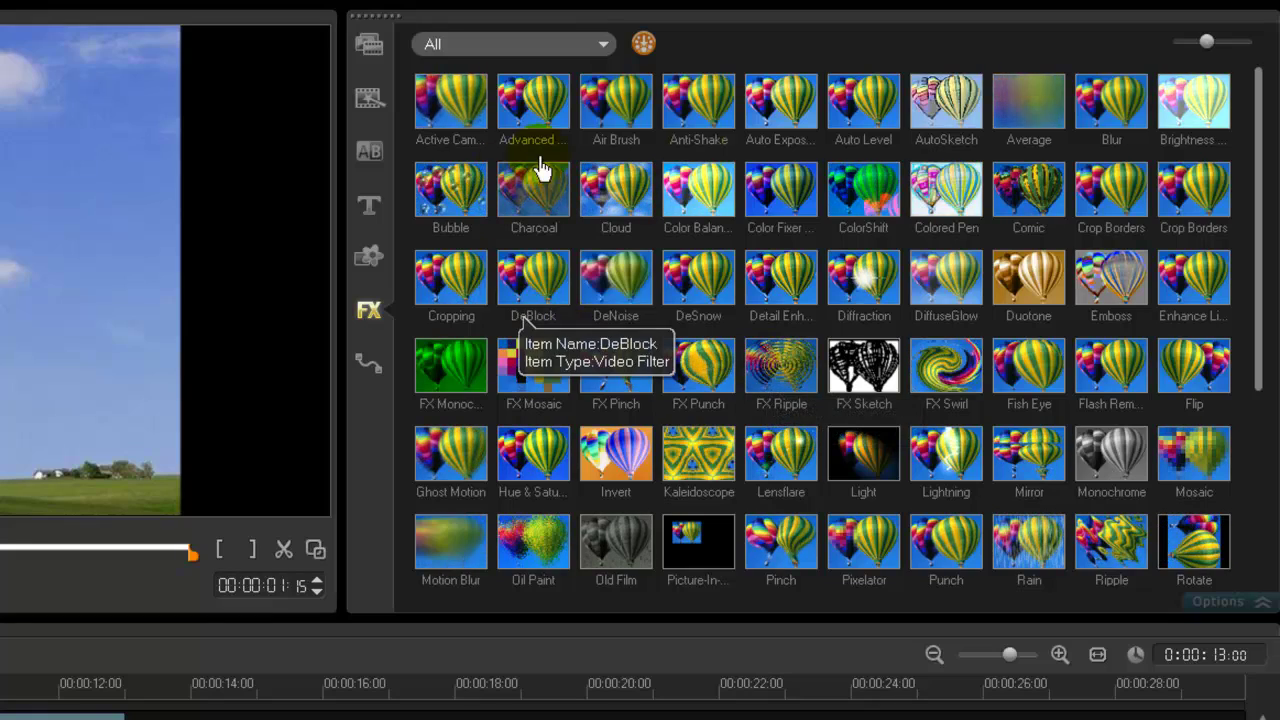
{"action": "left_click", "coordinate": [461, 189]}
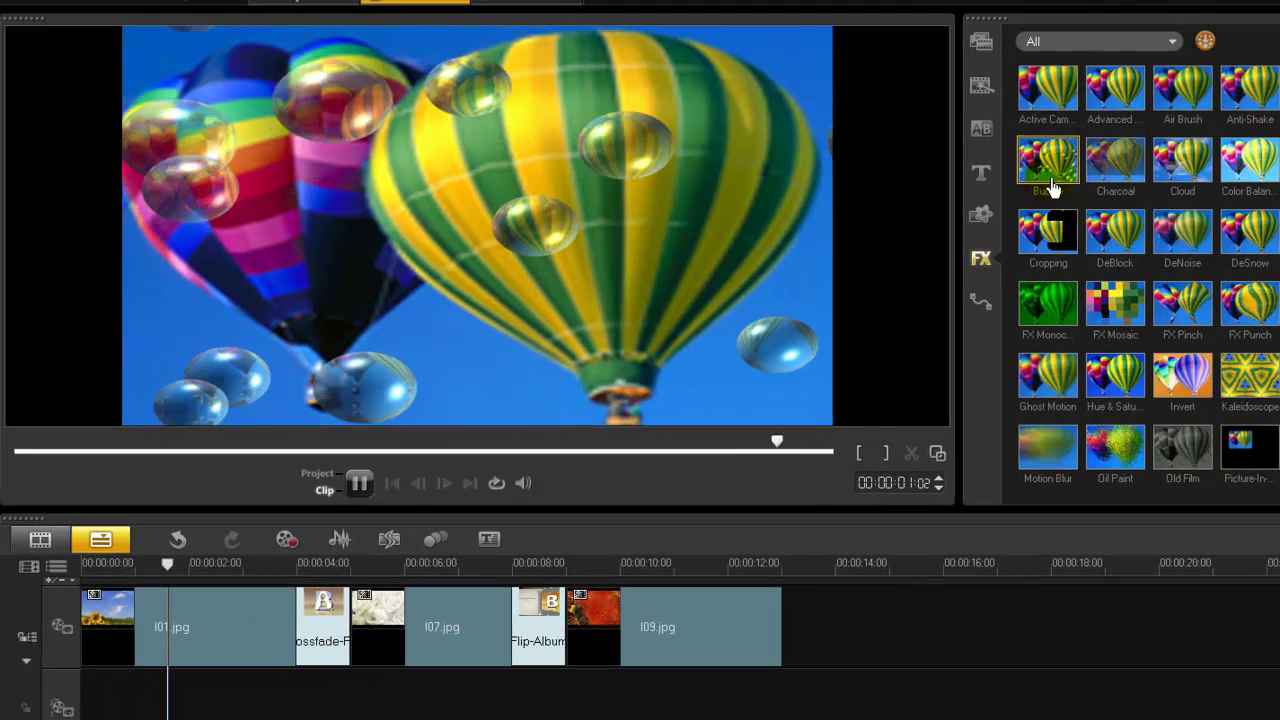
{"action": "left_click_drag", "start_coordinate": [1048, 170], "coordinate": [236, 613]}
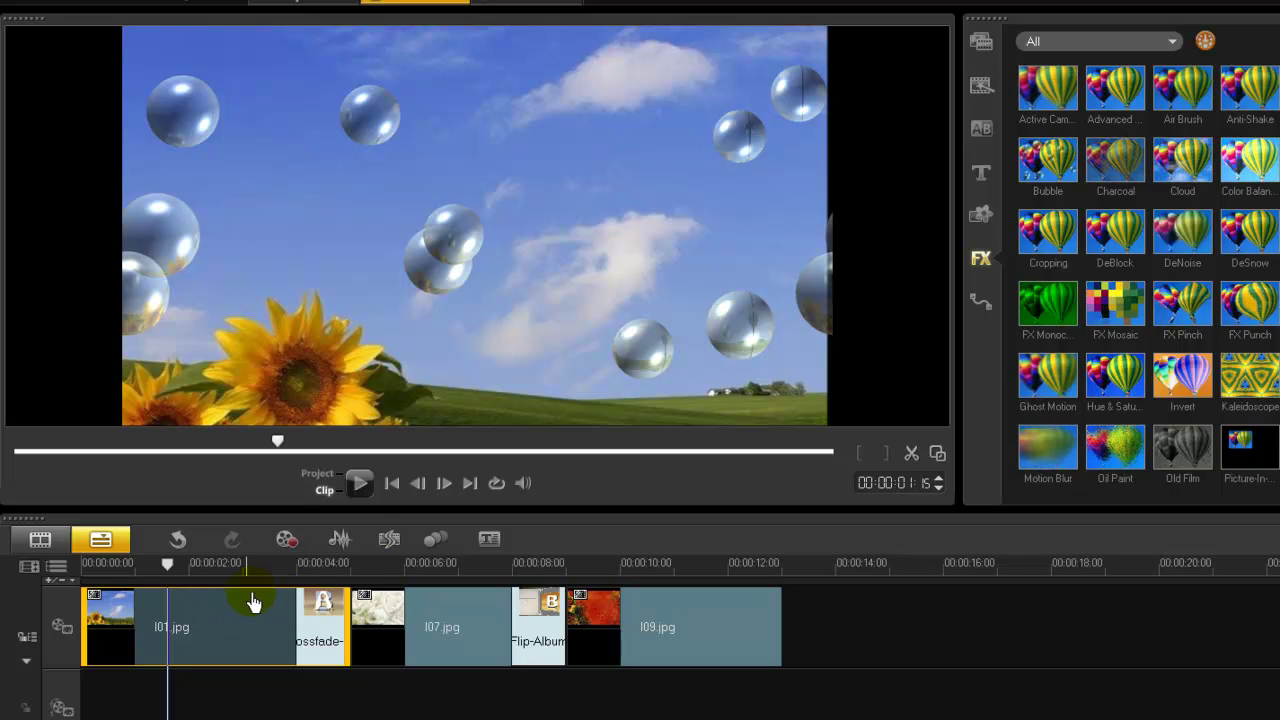
{"action": "left_click", "coordinate": [359, 483]}
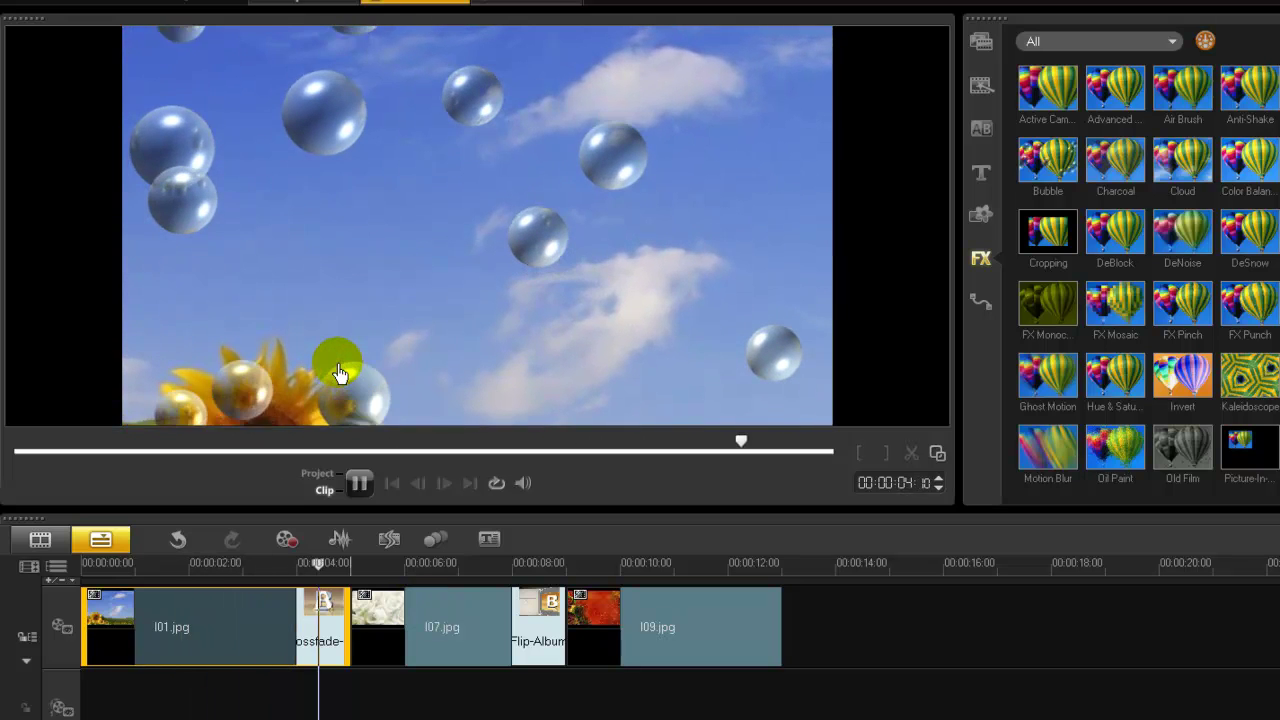
{"action": "left_click_drag", "start_coordinate": [209, 566], "coordinate": [146, 578]}
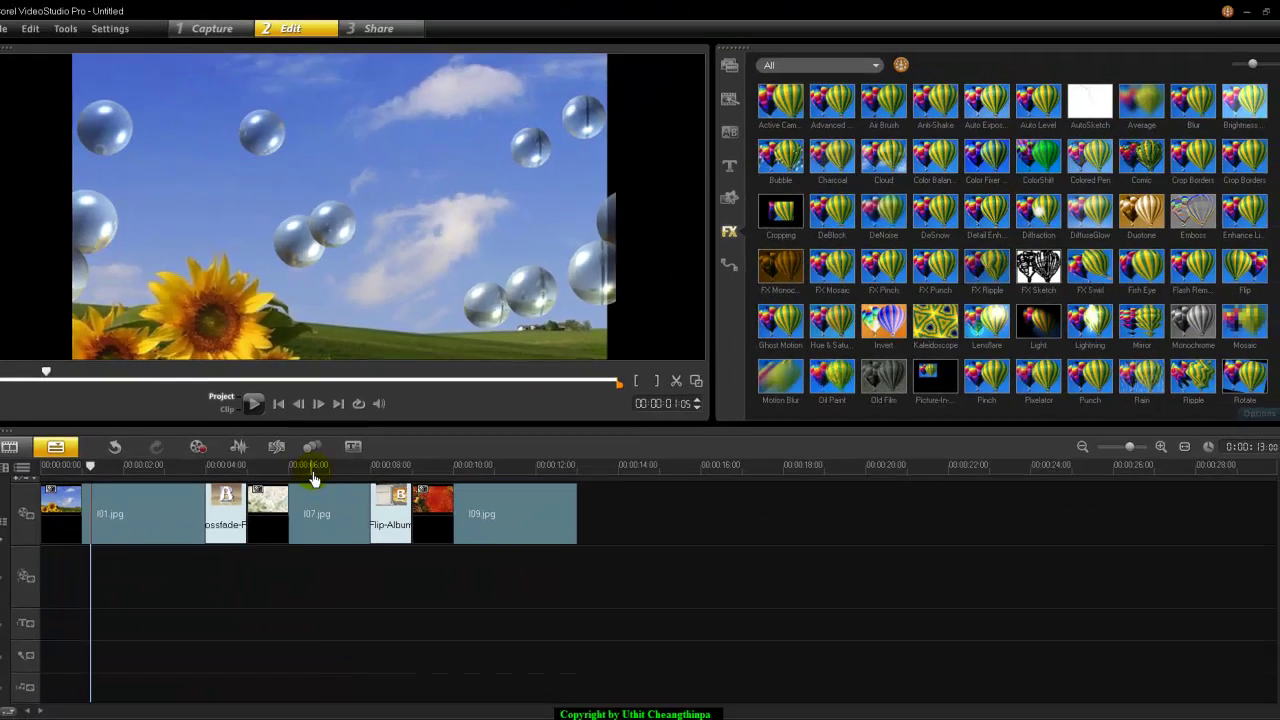
Step: Apply the Cloud video filter to the I07.jpg clip and the Colored Pen filter to the I09.jpg clip
{"action": "left_click", "coordinate": [314, 466]}
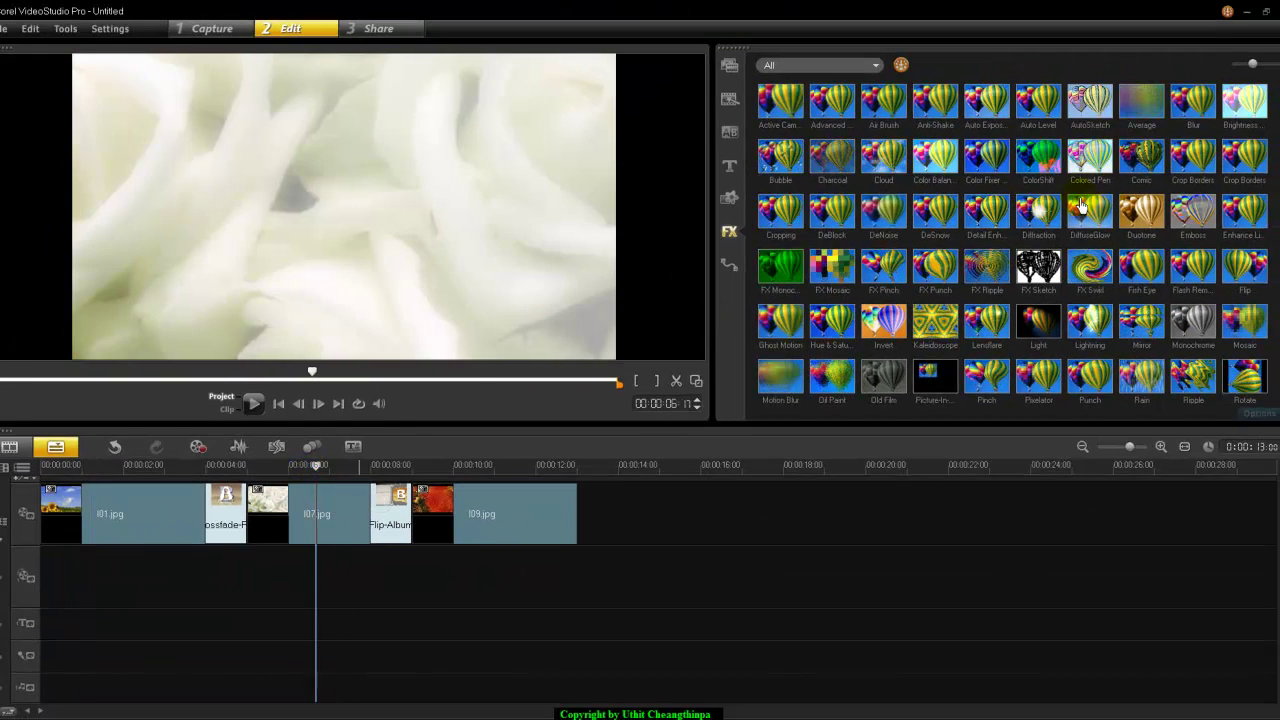
{"action": "scroll", "coordinate": [1010, 240], "scroll_direction": "down", "scroll_amount": 2}
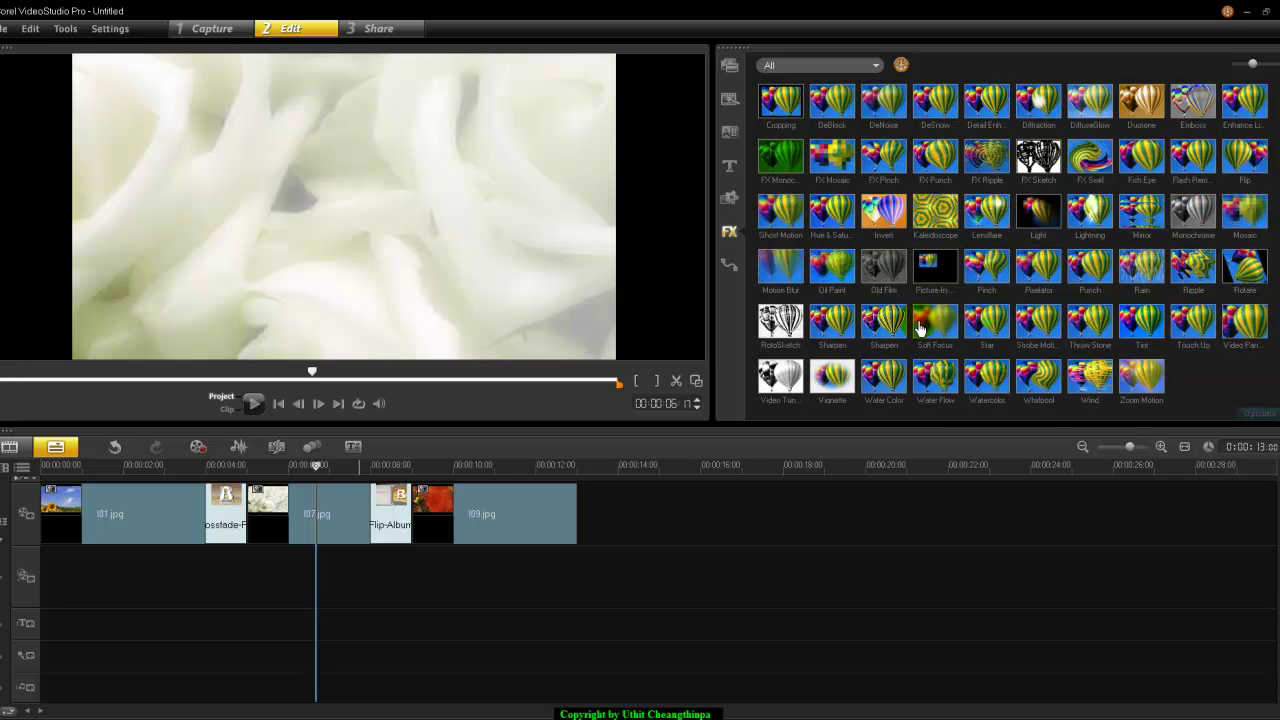
{"action": "scroll", "coordinate": [1276, 212], "scroll_direction": "up", "scroll_amount": 2}
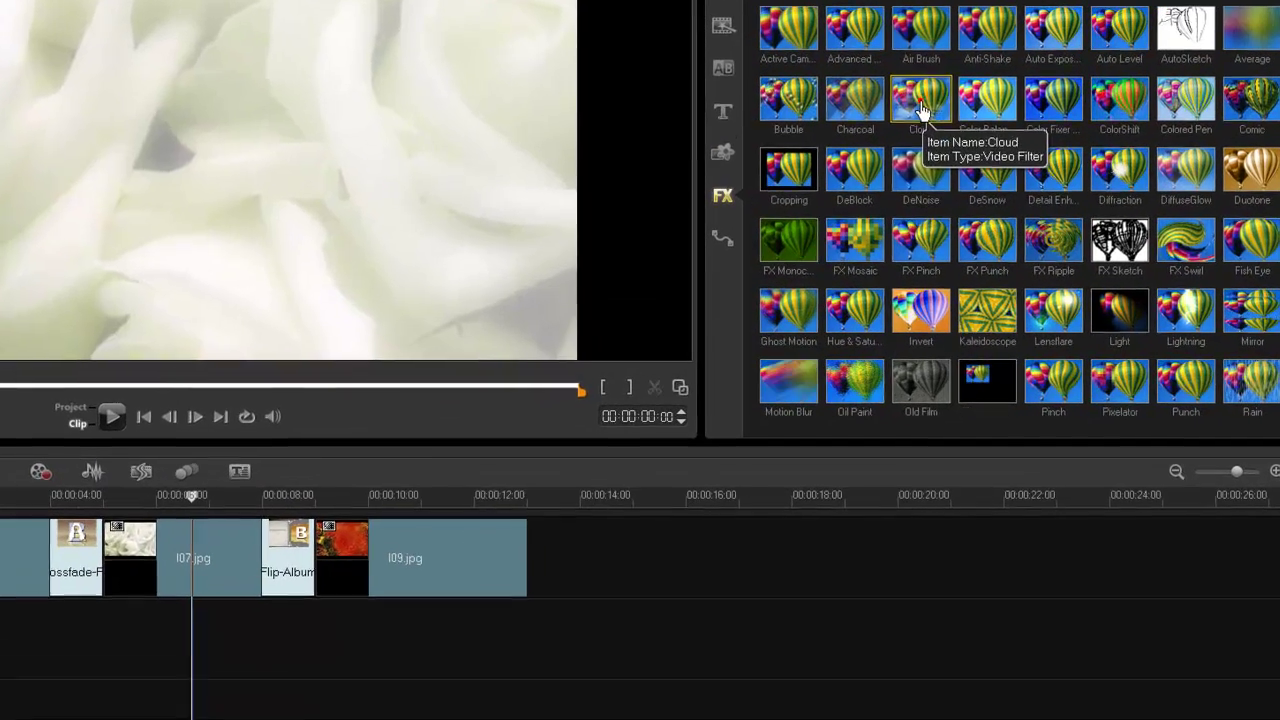
{"action": "left_click", "coordinate": [883, 152]}
{"action": "left_click_drag", "start_coordinate": [695, 360], "coordinate": [222, 551]}
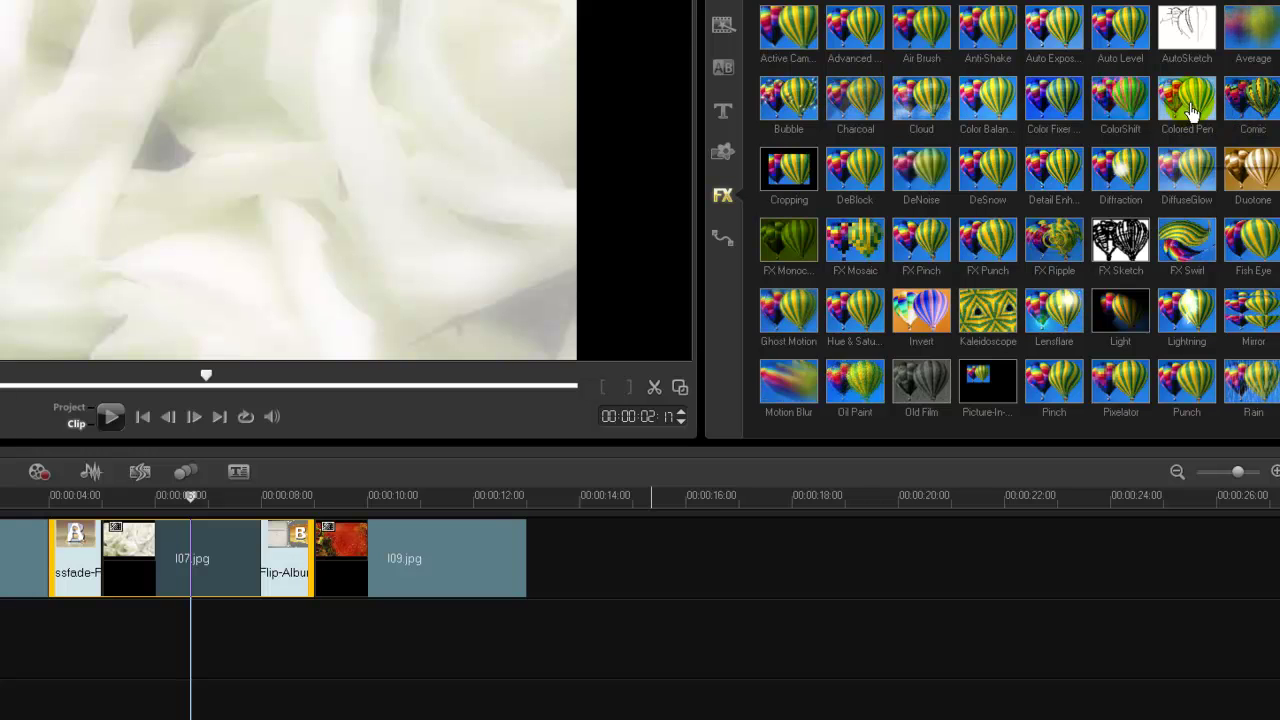
{"action": "left_click", "coordinate": [479, 544]}
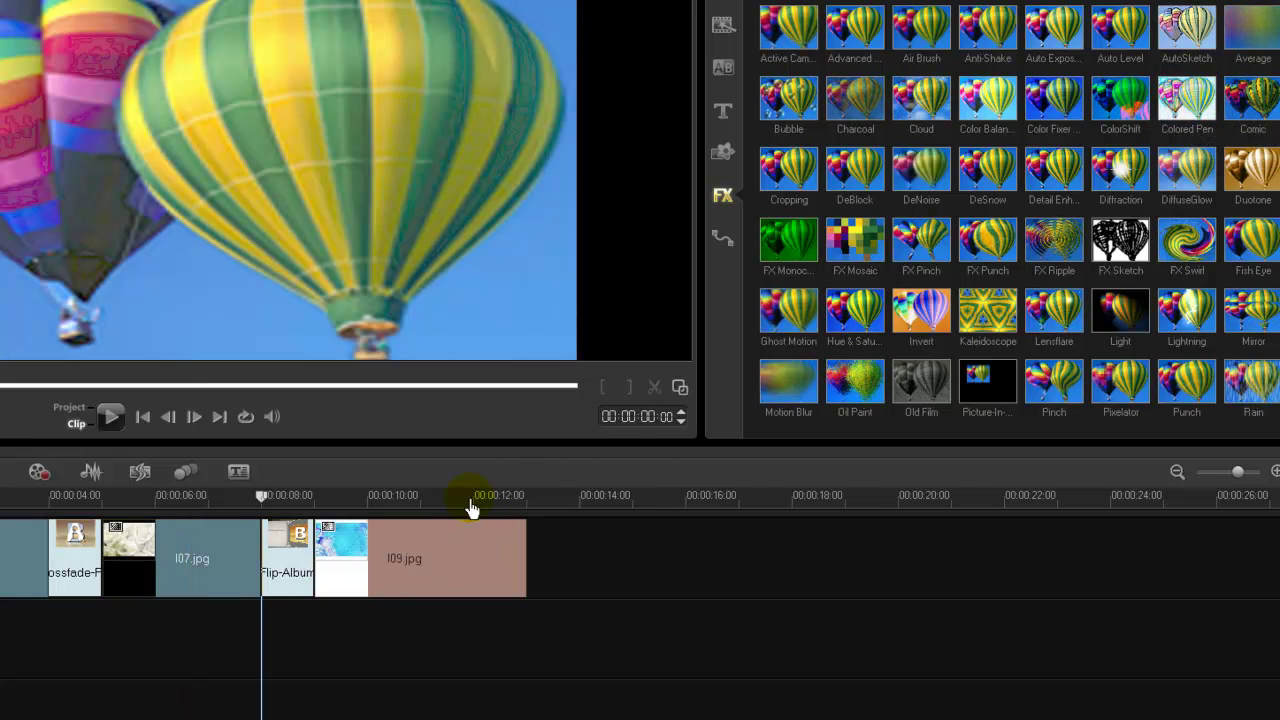
{"action": "left_click", "coordinate": [408, 534]}
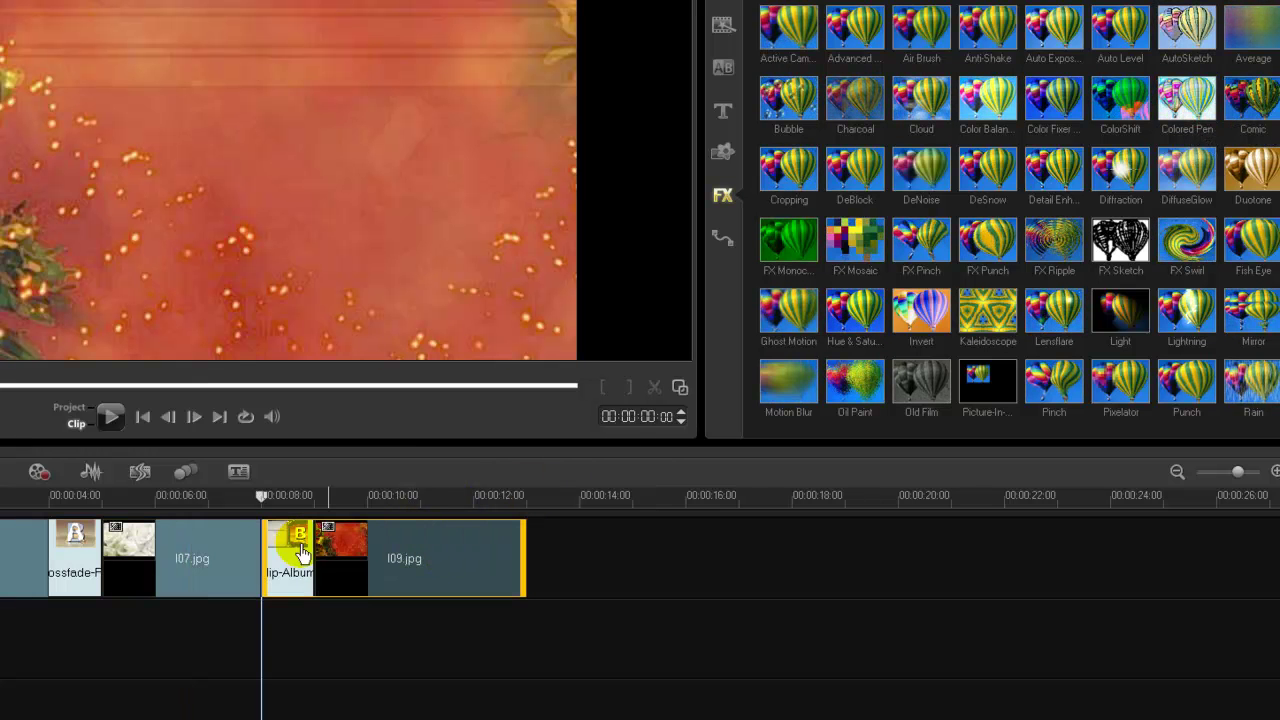
Step: Play the project from within the I01.jpg clip, and replay it in the enlarged preview
{"action": "left_click", "coordinate": [0, 497]}
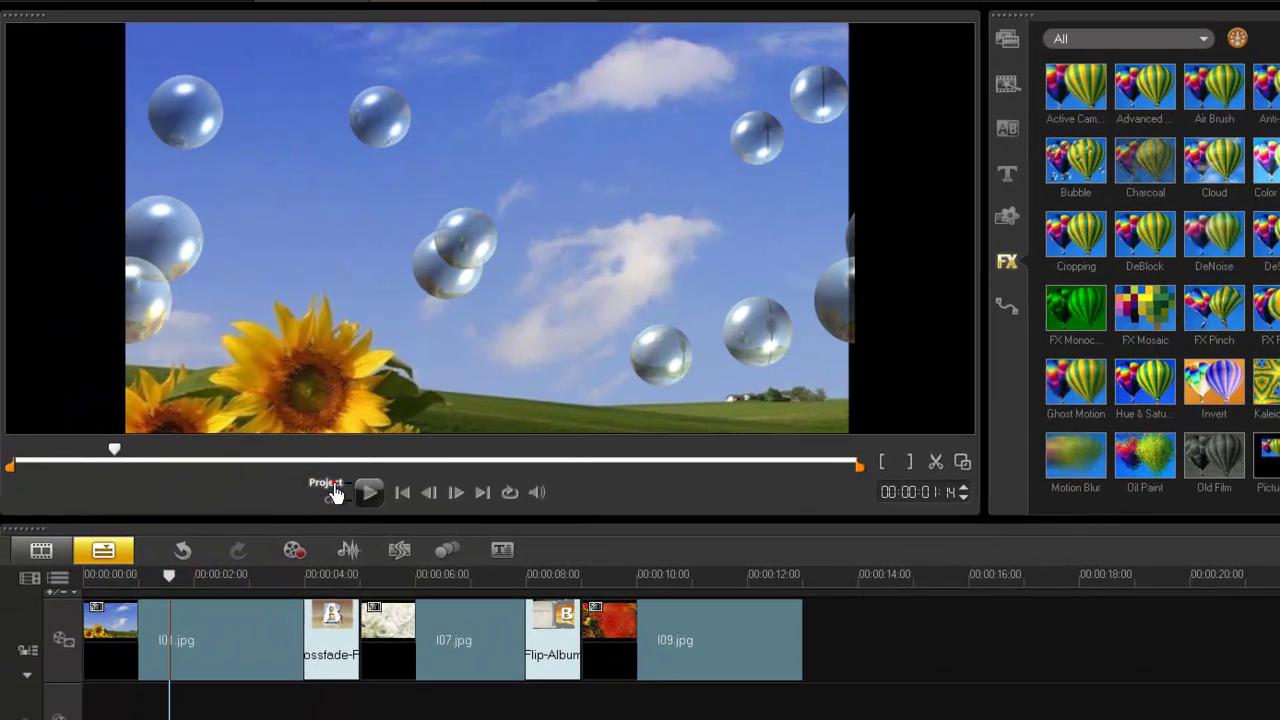
{"action": "left_click", "coordinate": [369, 492]}
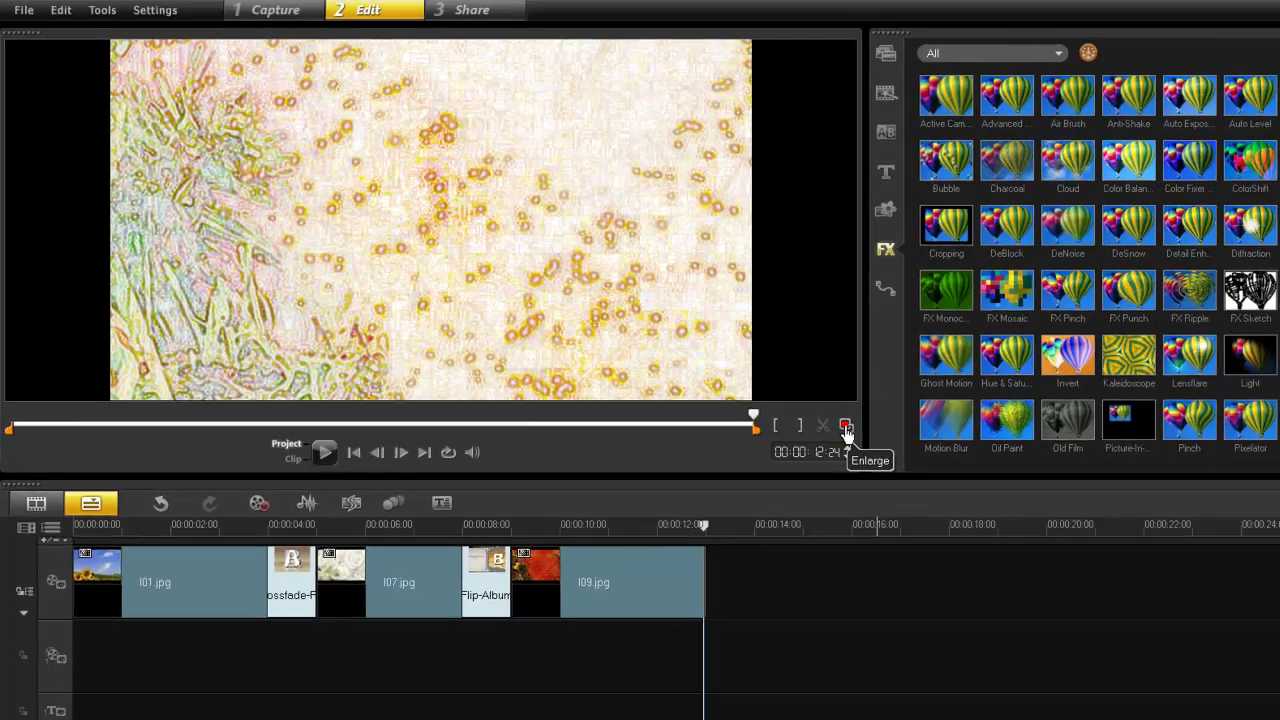
{"action": "left_click", "coordinate": [962, 466]}
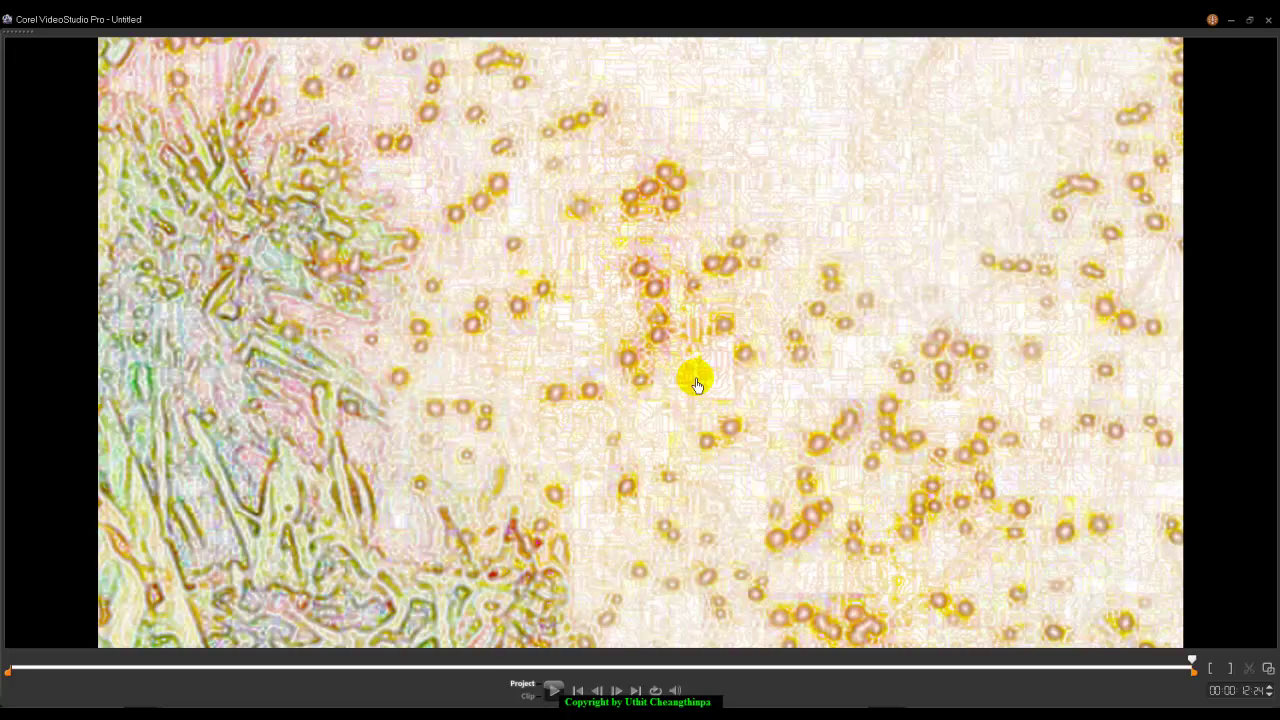
{"action": "left_click", "coordinate": [553, 691]}
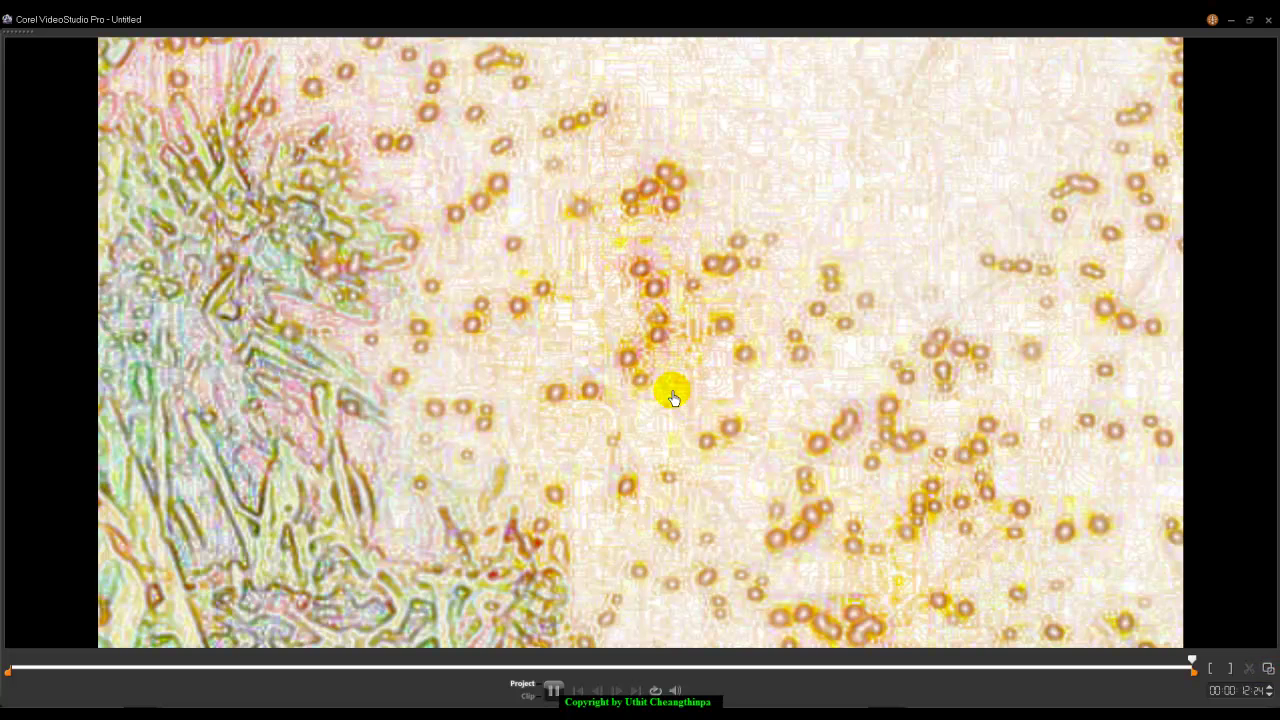
{"action": "key", "text": "Escape"}
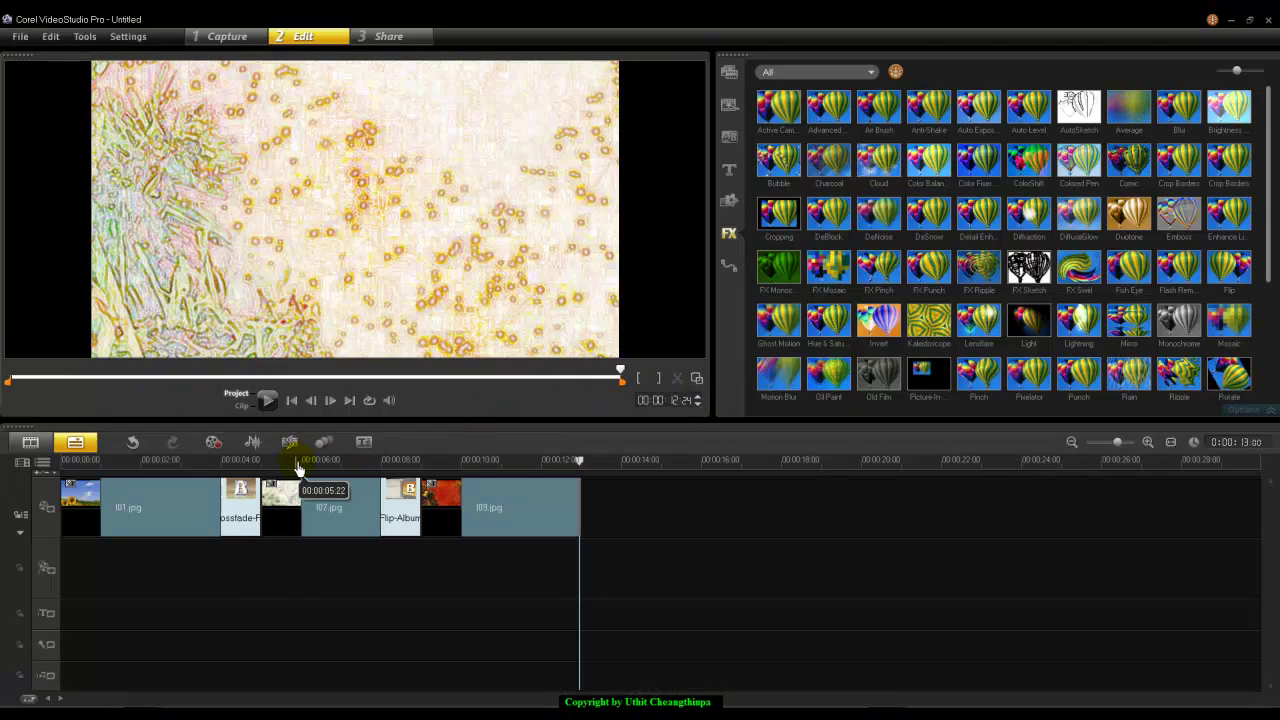
{"action": "left_click", "coordinate": [252, 464]}
{"action": "left_click_drag", "start_coordinate": [252, 468], "coordinate": [205, 483]}
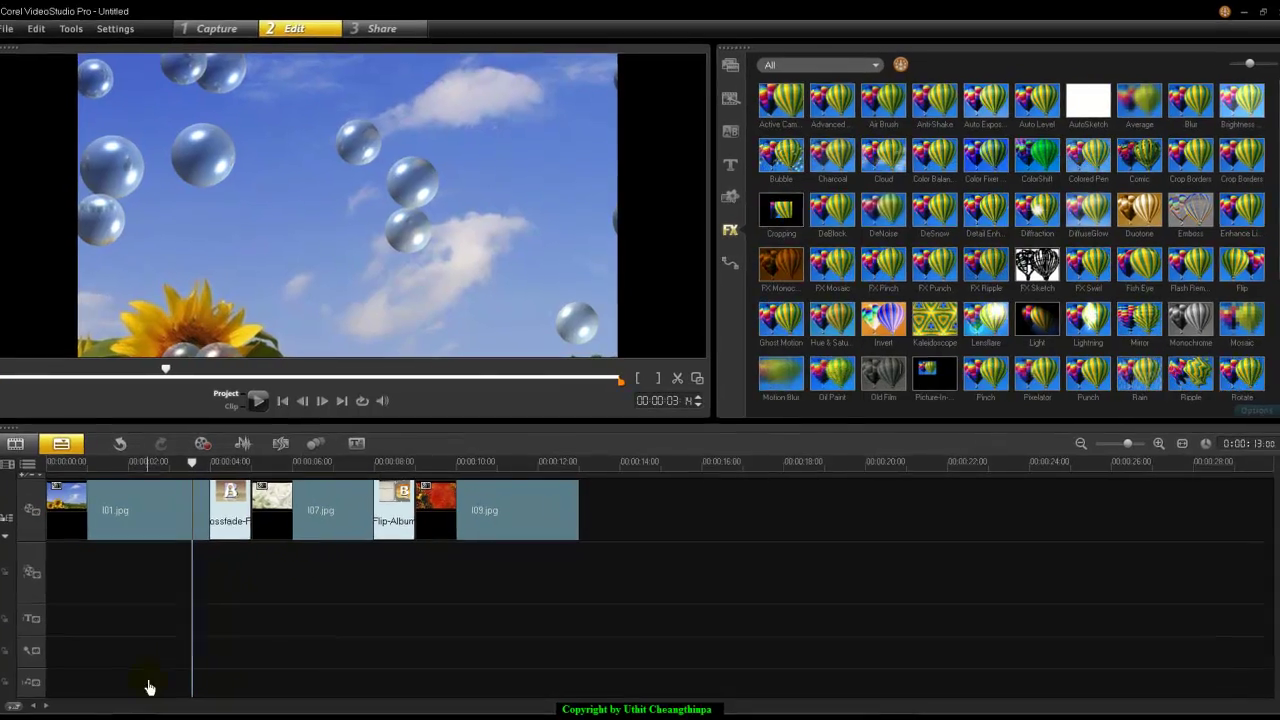
Step: Switch to the web browser and return to the start of the Corel VideoStudio category page
{"action": "left_click", "coordinate": [210, 678]}
{"action": "scroll", "coordinate": [590, 275], "scroll_direction": "up", "scroll_amount": 15}
{"action": "scroll", "coordinate": [595, 278], "scroll_direction": "up", "scroll_amount": 4}
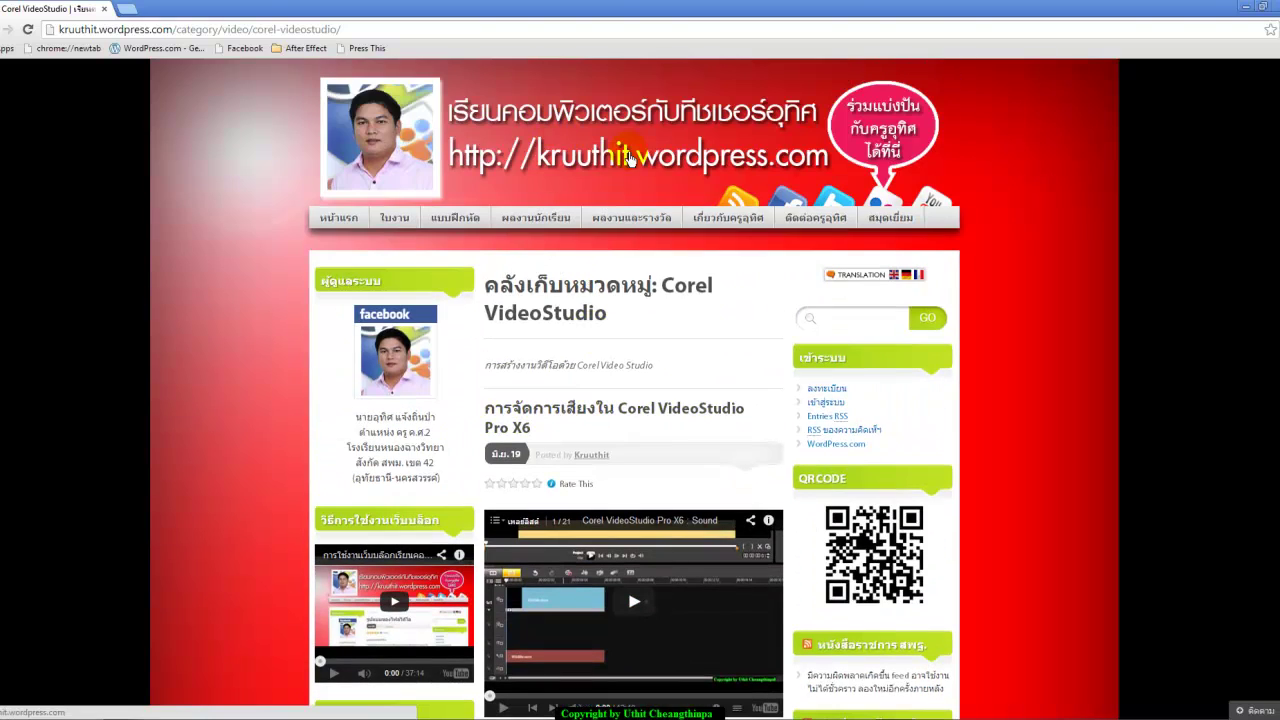